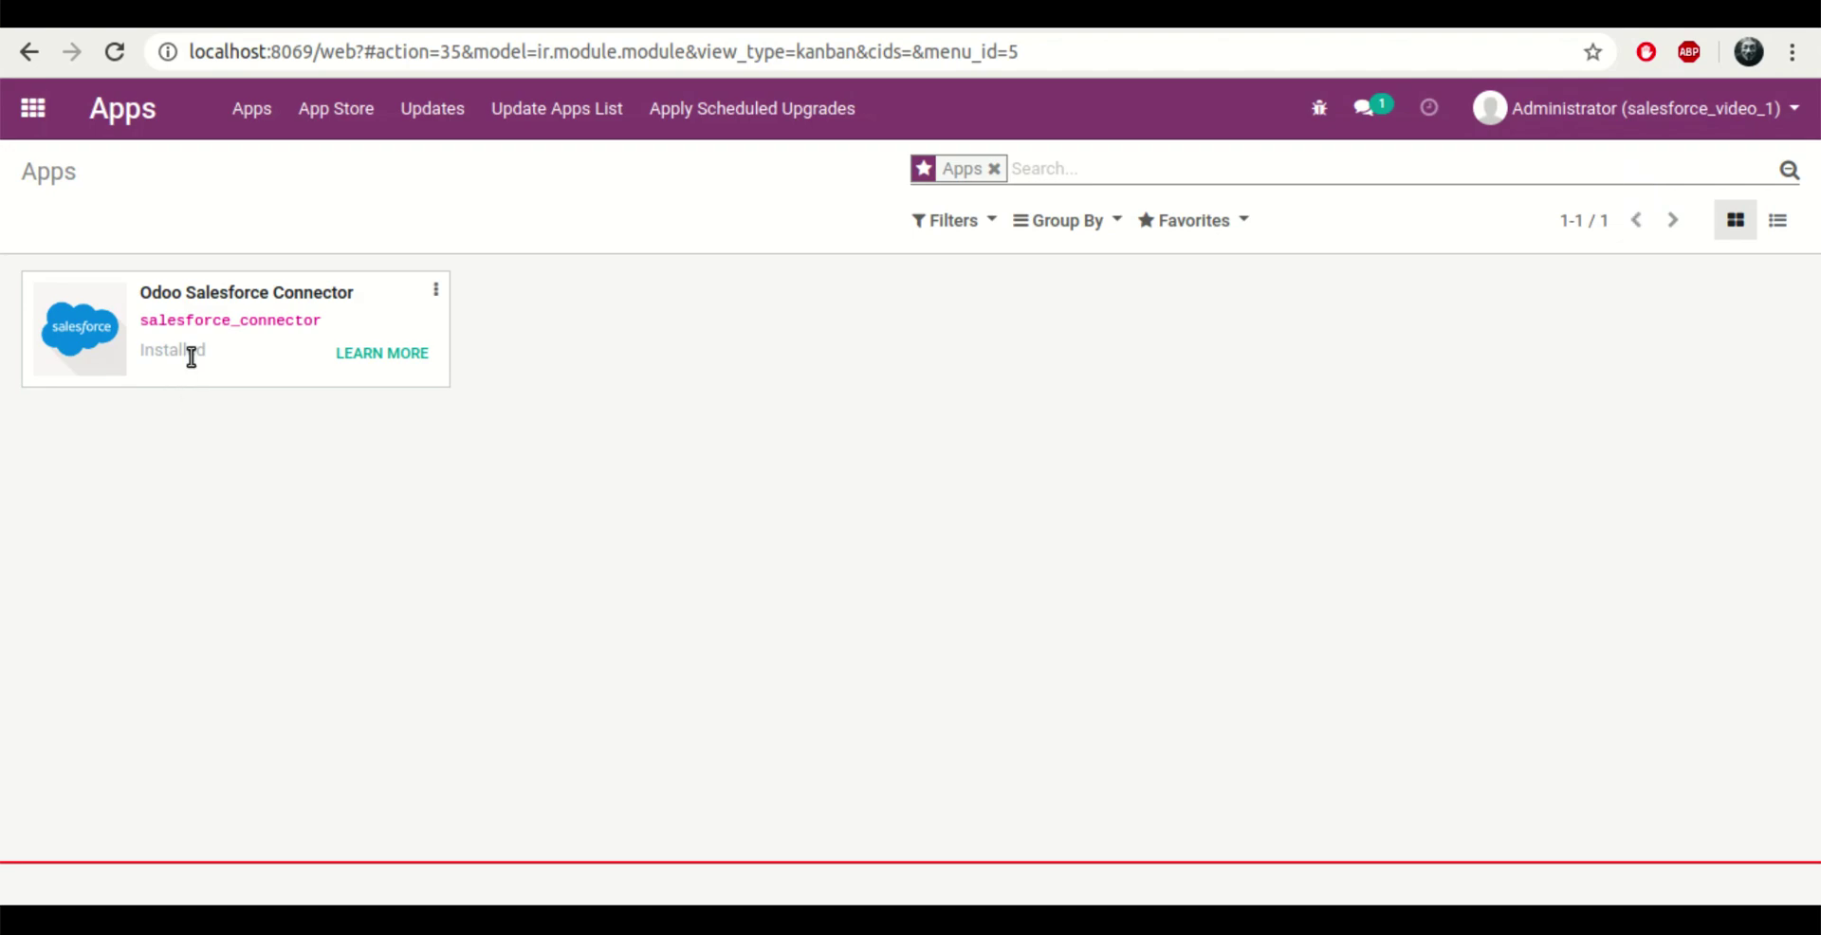
- Open the Salesforce Connector app and look over the objects available for import and export
double_click(190, 357)
left_click(191, 356)
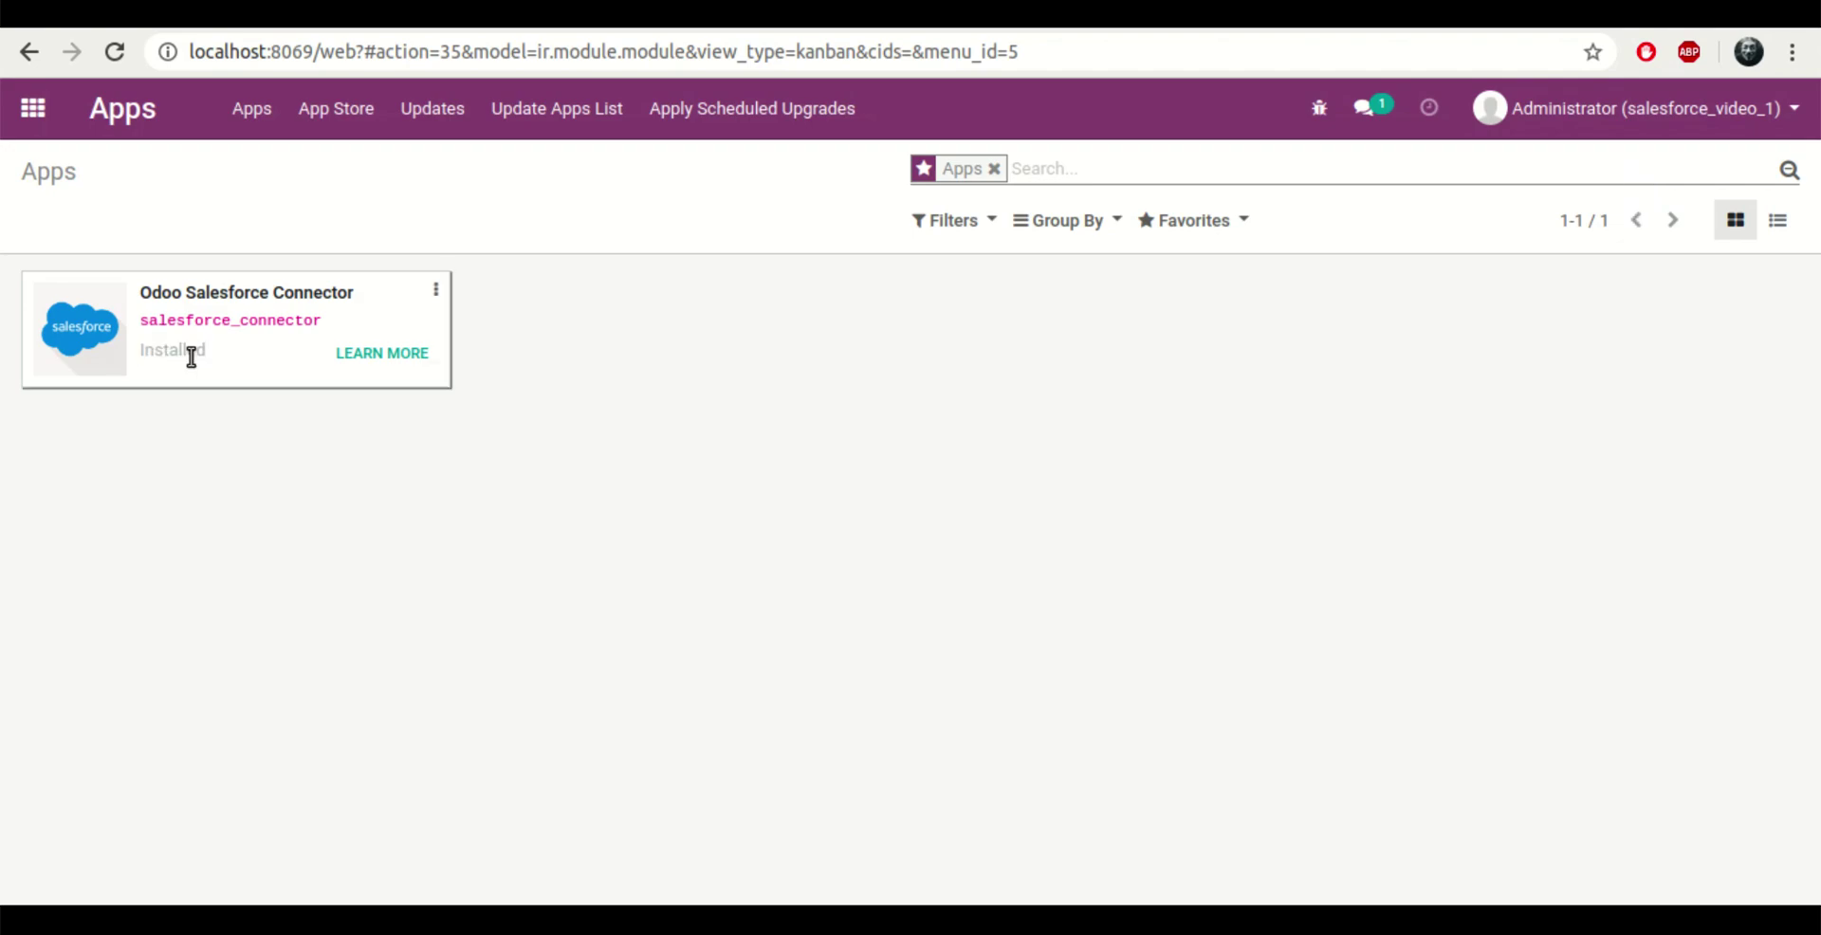
left_click(33, 110)
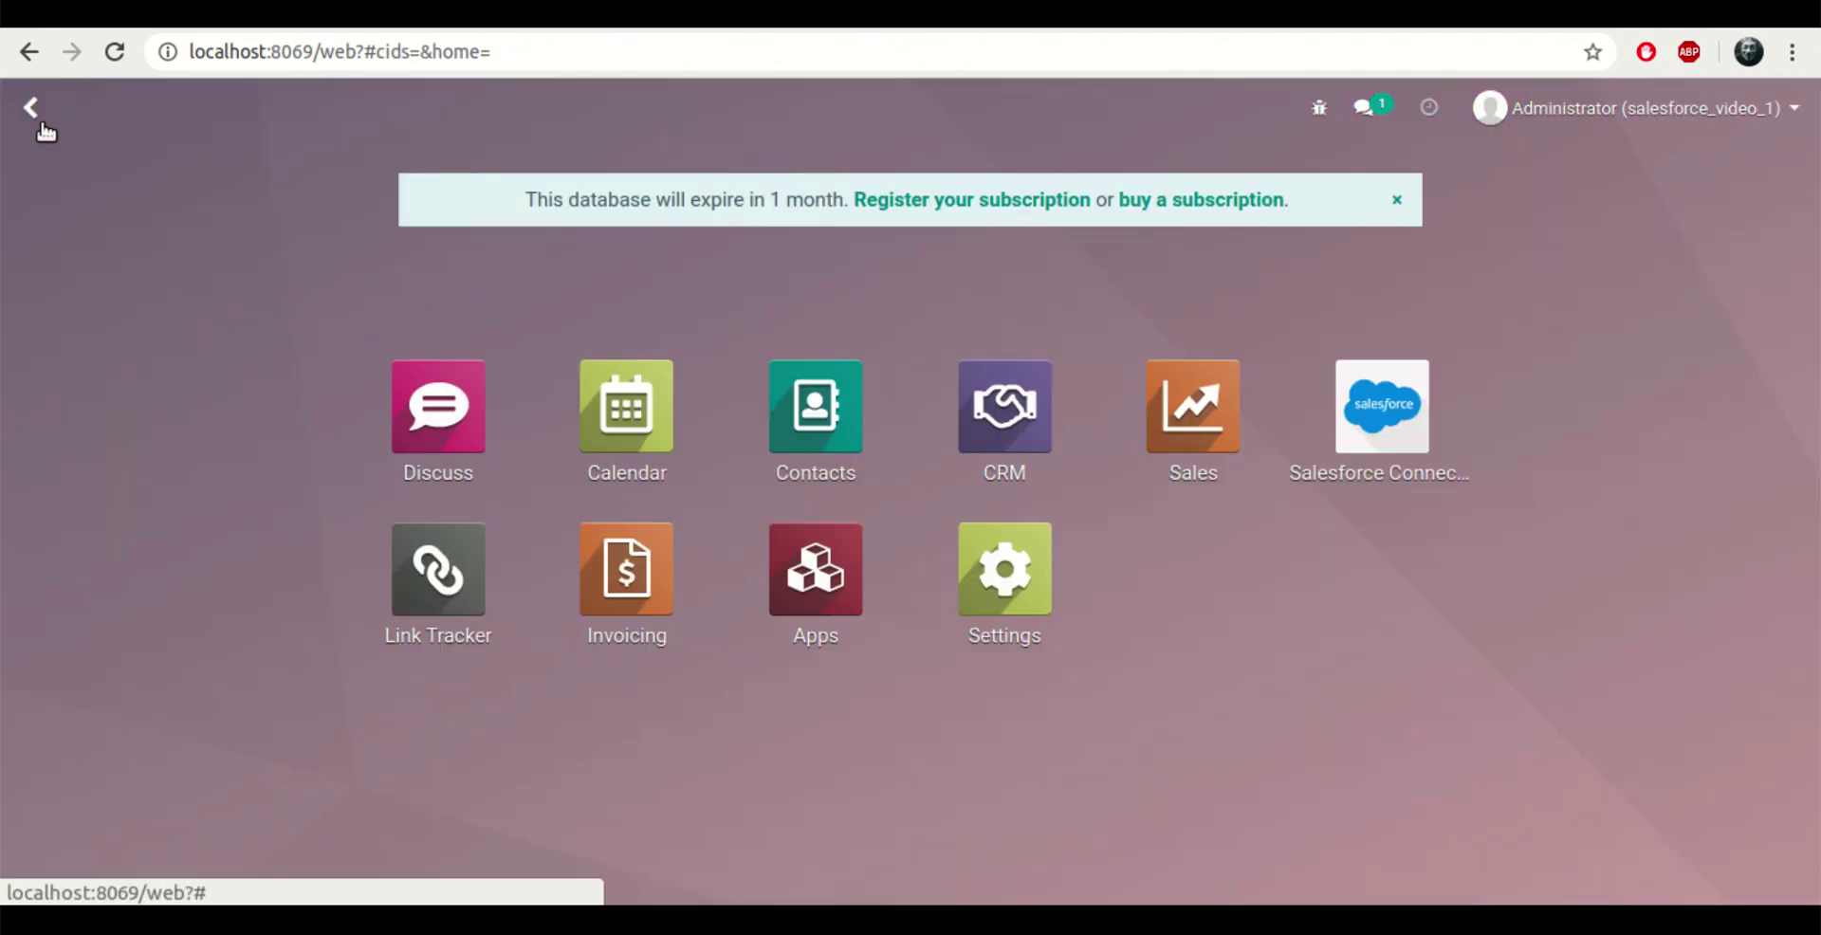
left_click(1387, 431)
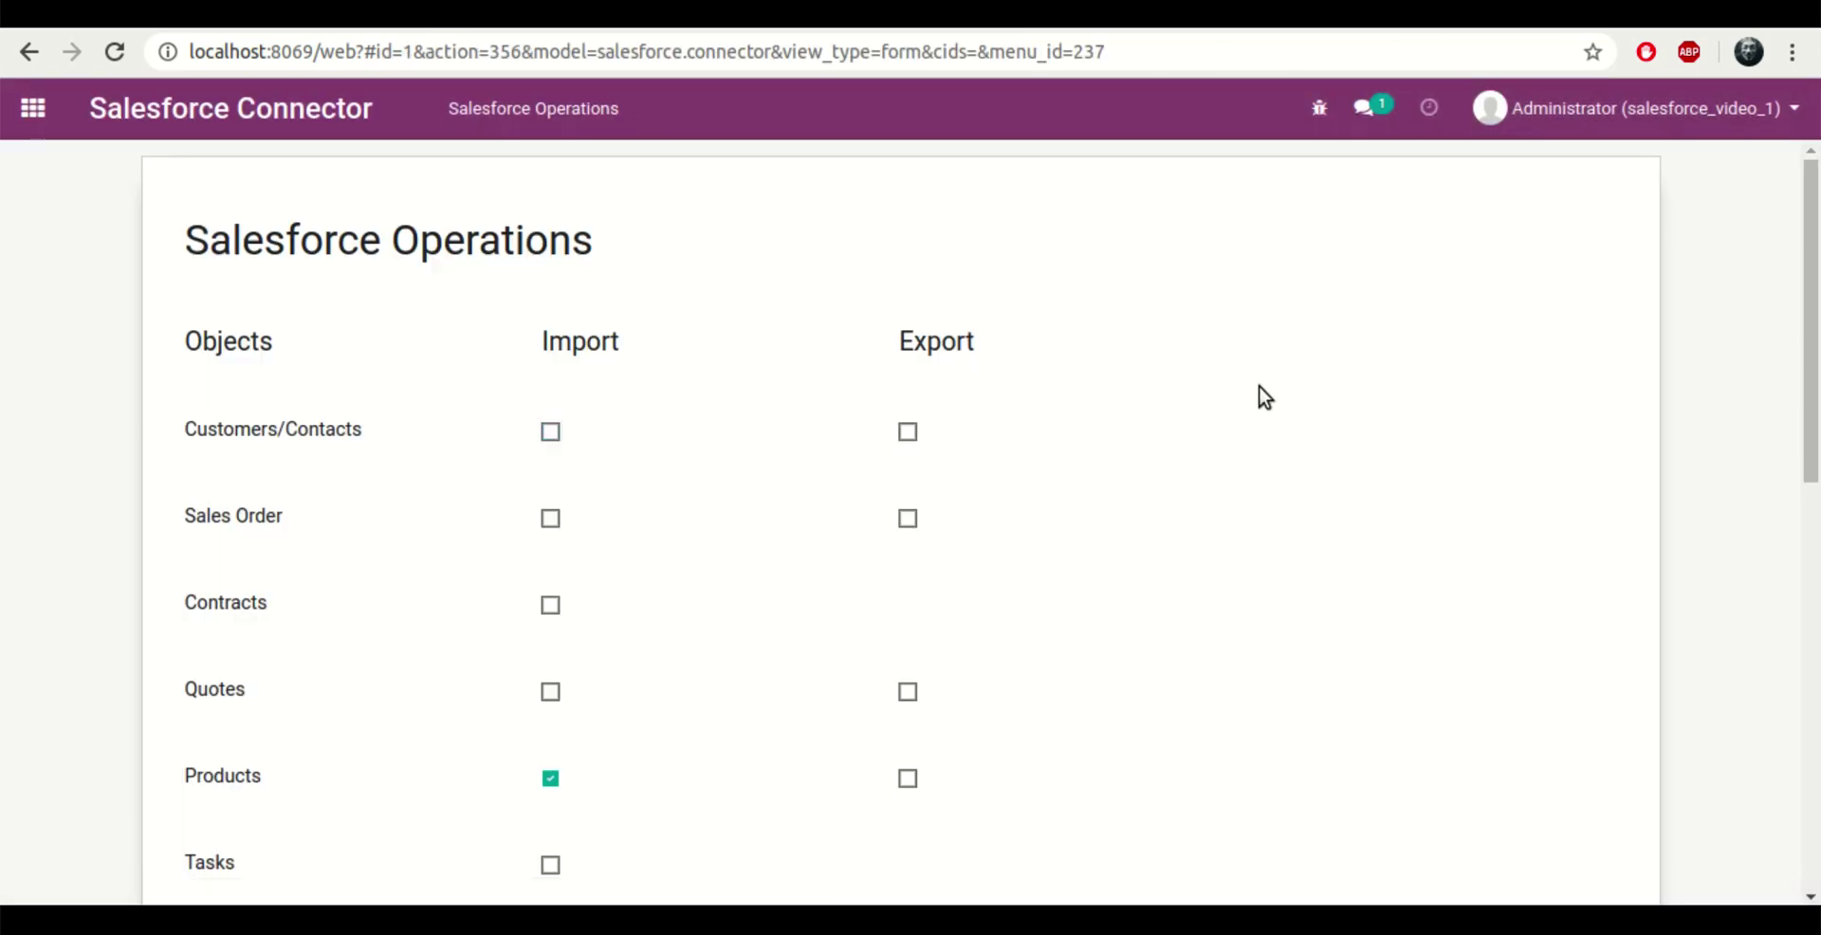
scroll(1265, 396, "down", 5)
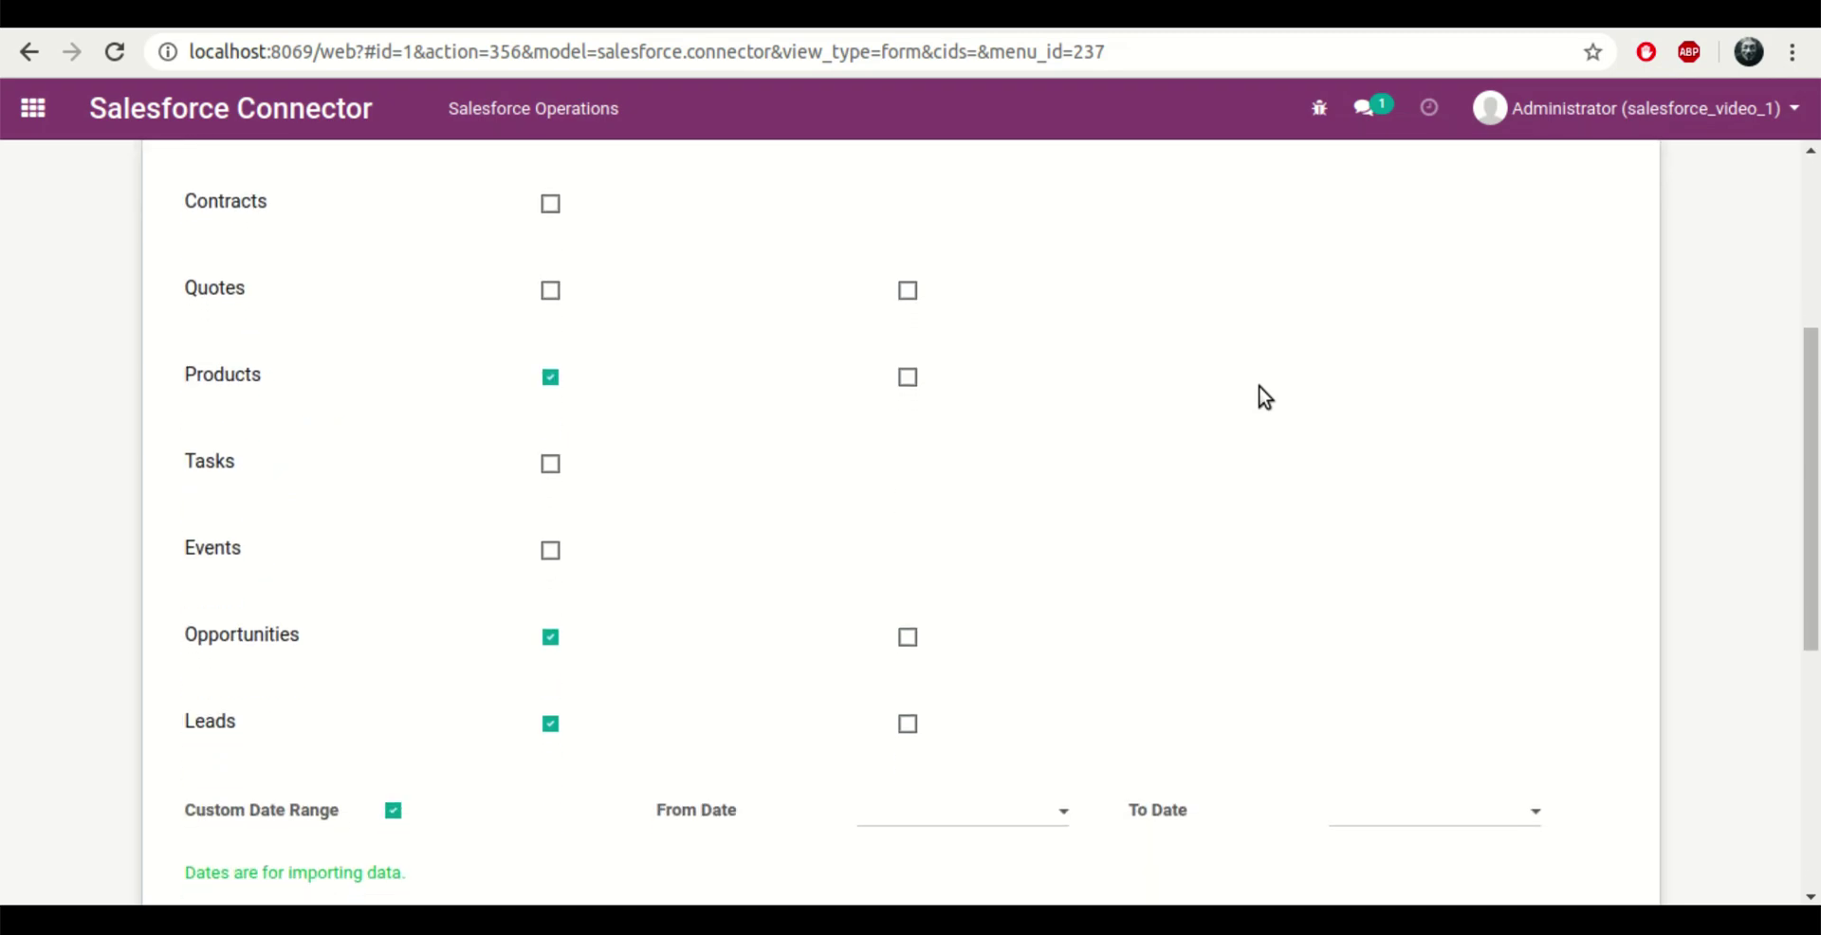
- Examine the Custom Date Range and Auto Scheduler options by switching each one and restoring it
left_click(393, 810)
left_click(392, 812)
scroll(419, 667, "down", 2)
left_click(394, 766)
left_click(390, 765)
scroll(357, 507, "up", 6)
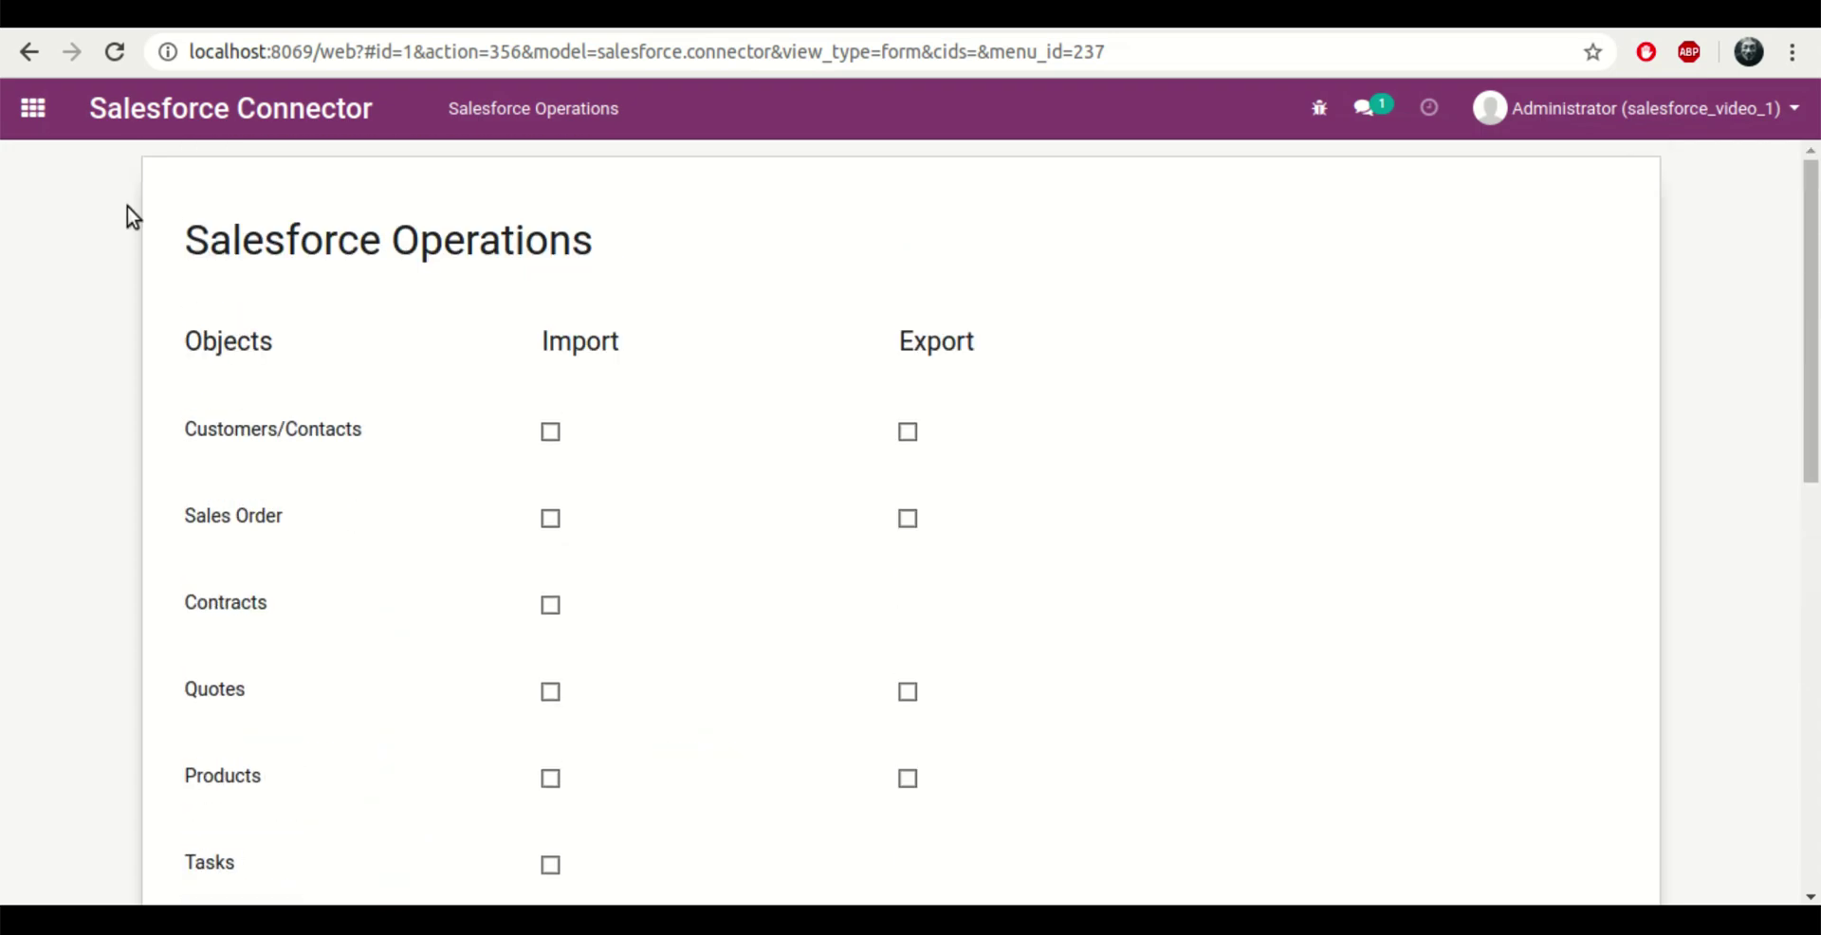
- Enable Salesforce Setting Enabler in the Salesforce settings and save the change
left_click(34, 112)
left_click(524, 285)
left_click(1000, 580)
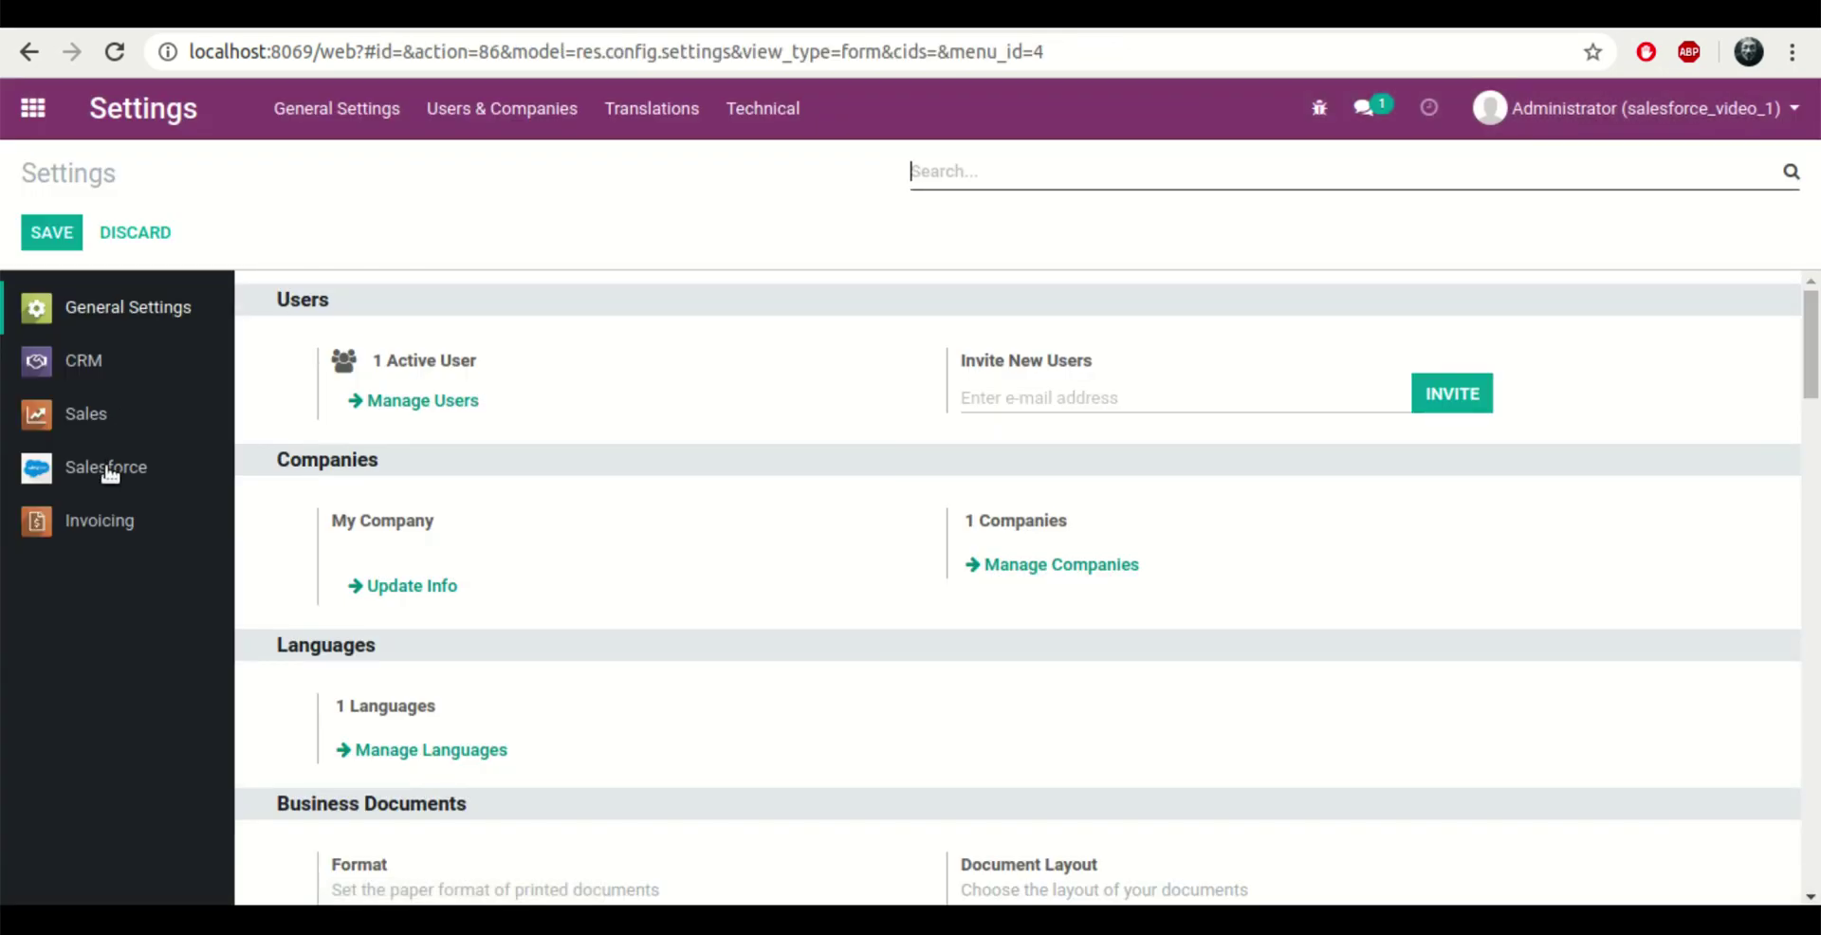
left_click(110, 471)
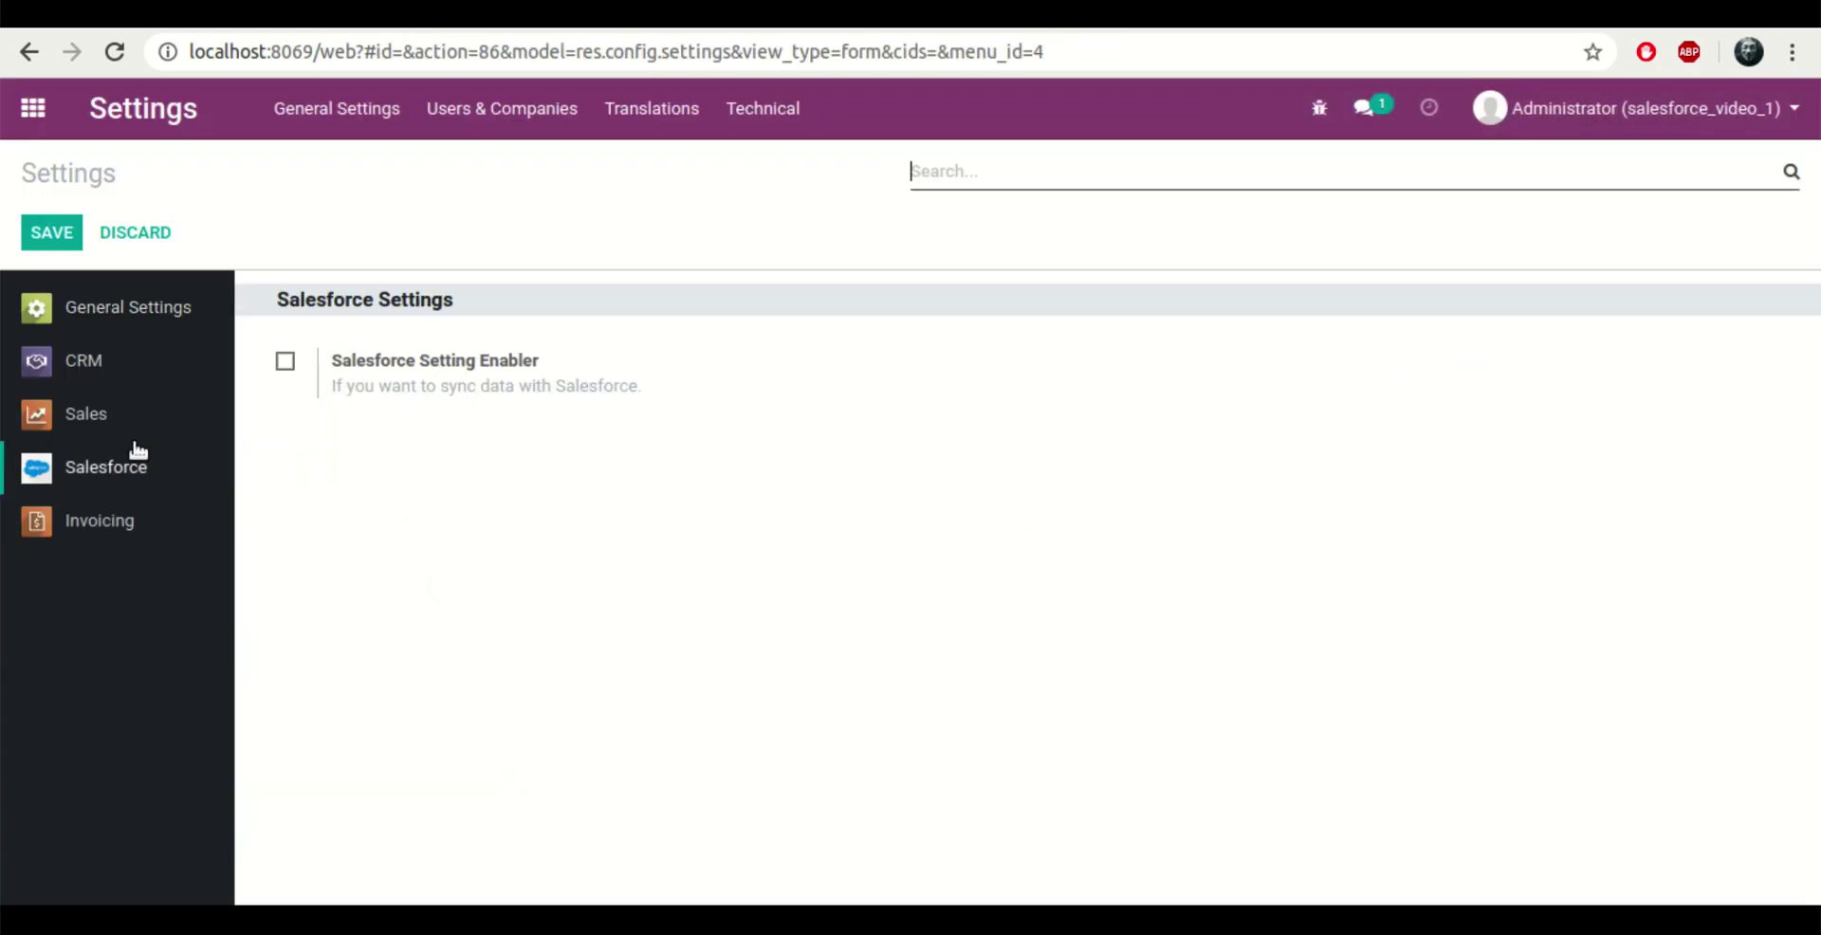
left_click(286, 361)
left_click(78, 244)
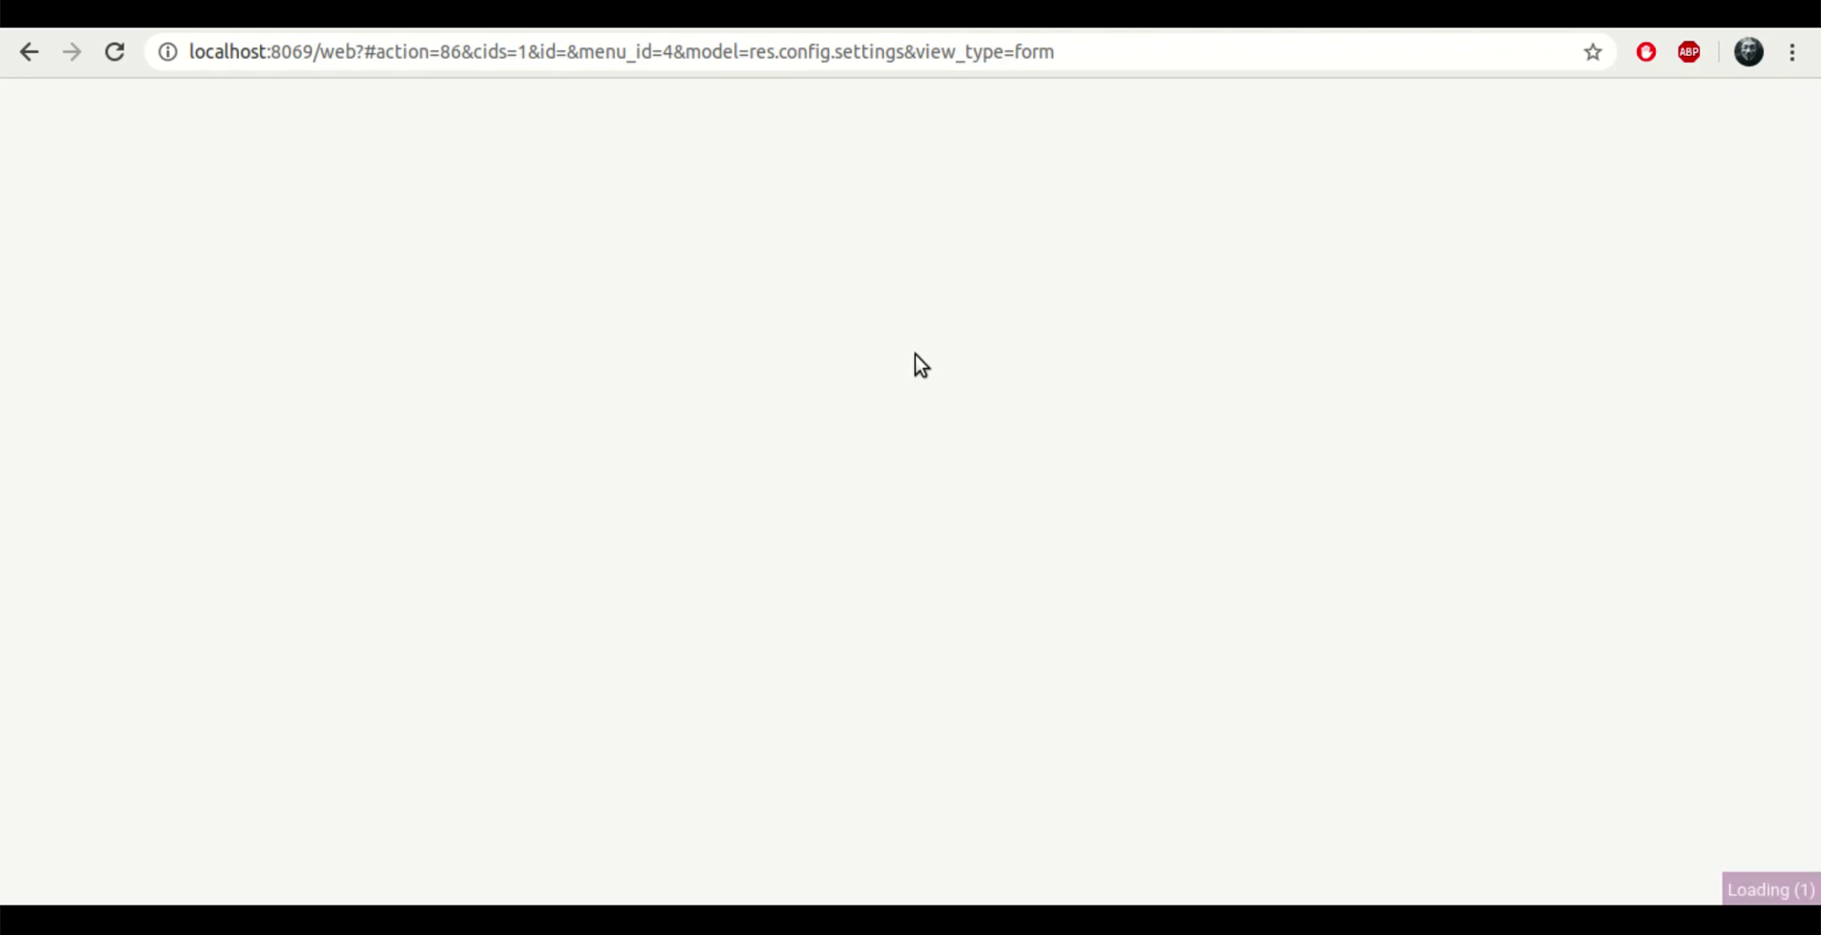
- Test the stored Salesforce credentials in the Salesforce settings, dismiss the result message and save the settings
left_click(203, 448)
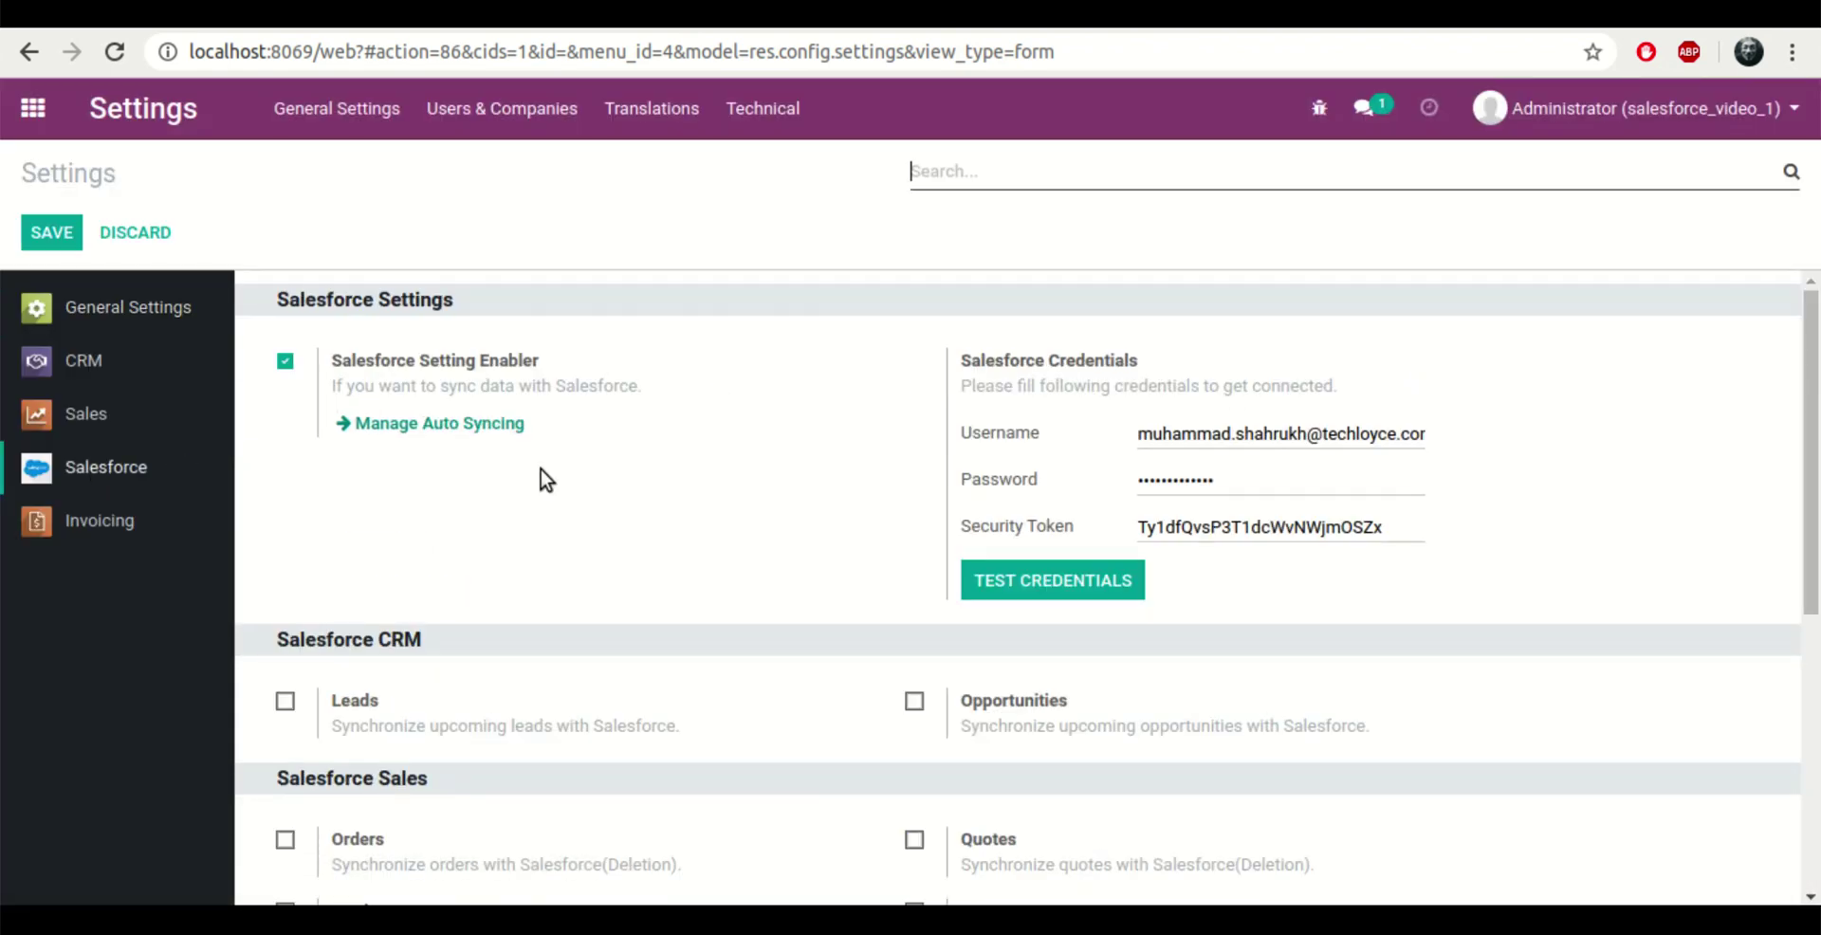
left_click(1084, 583)
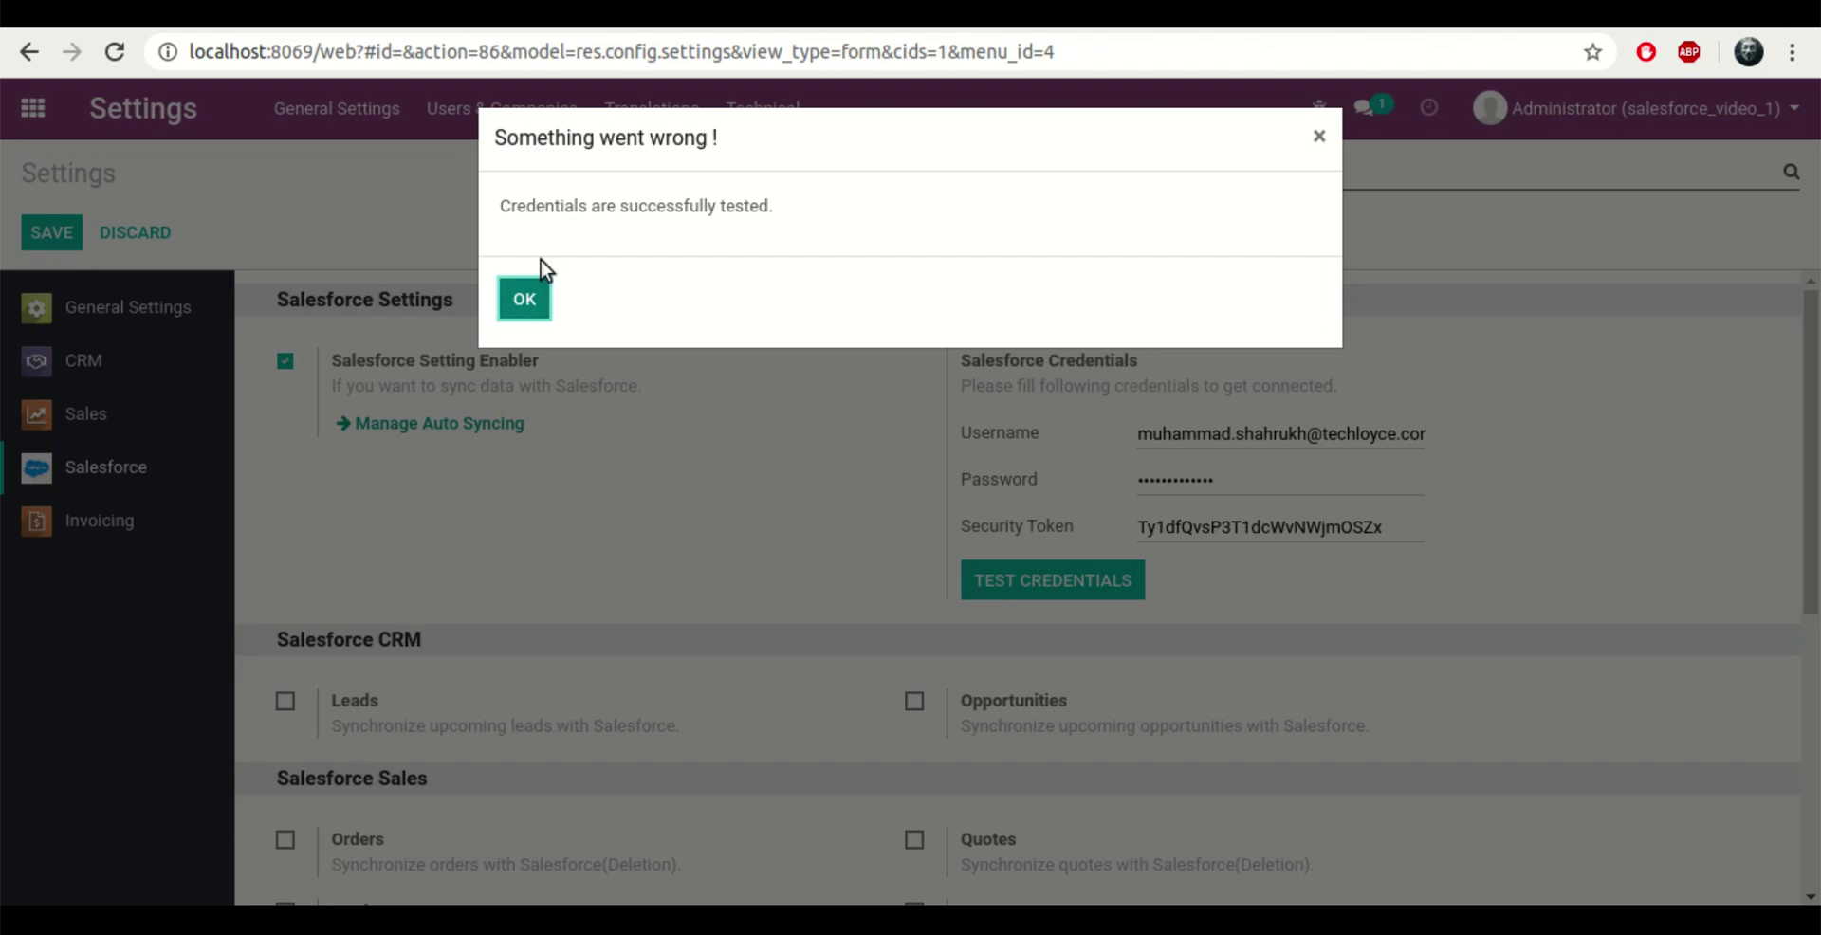
triple_click(553, 215)
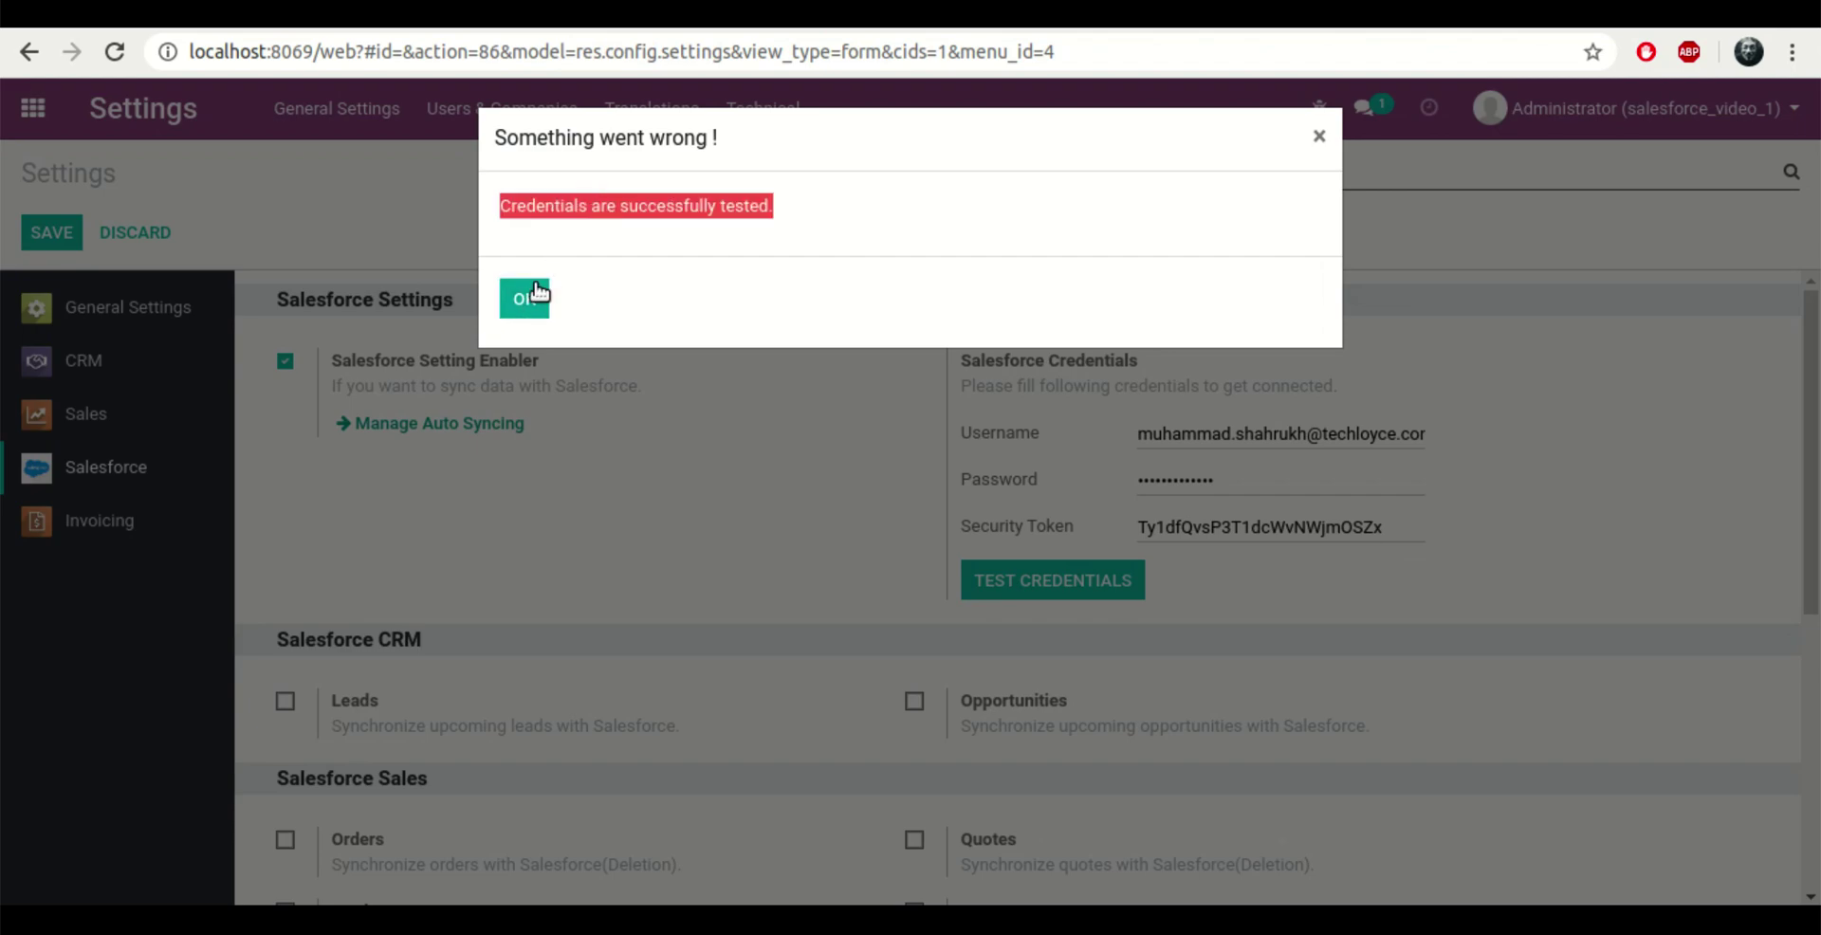
left_click(527, 297)
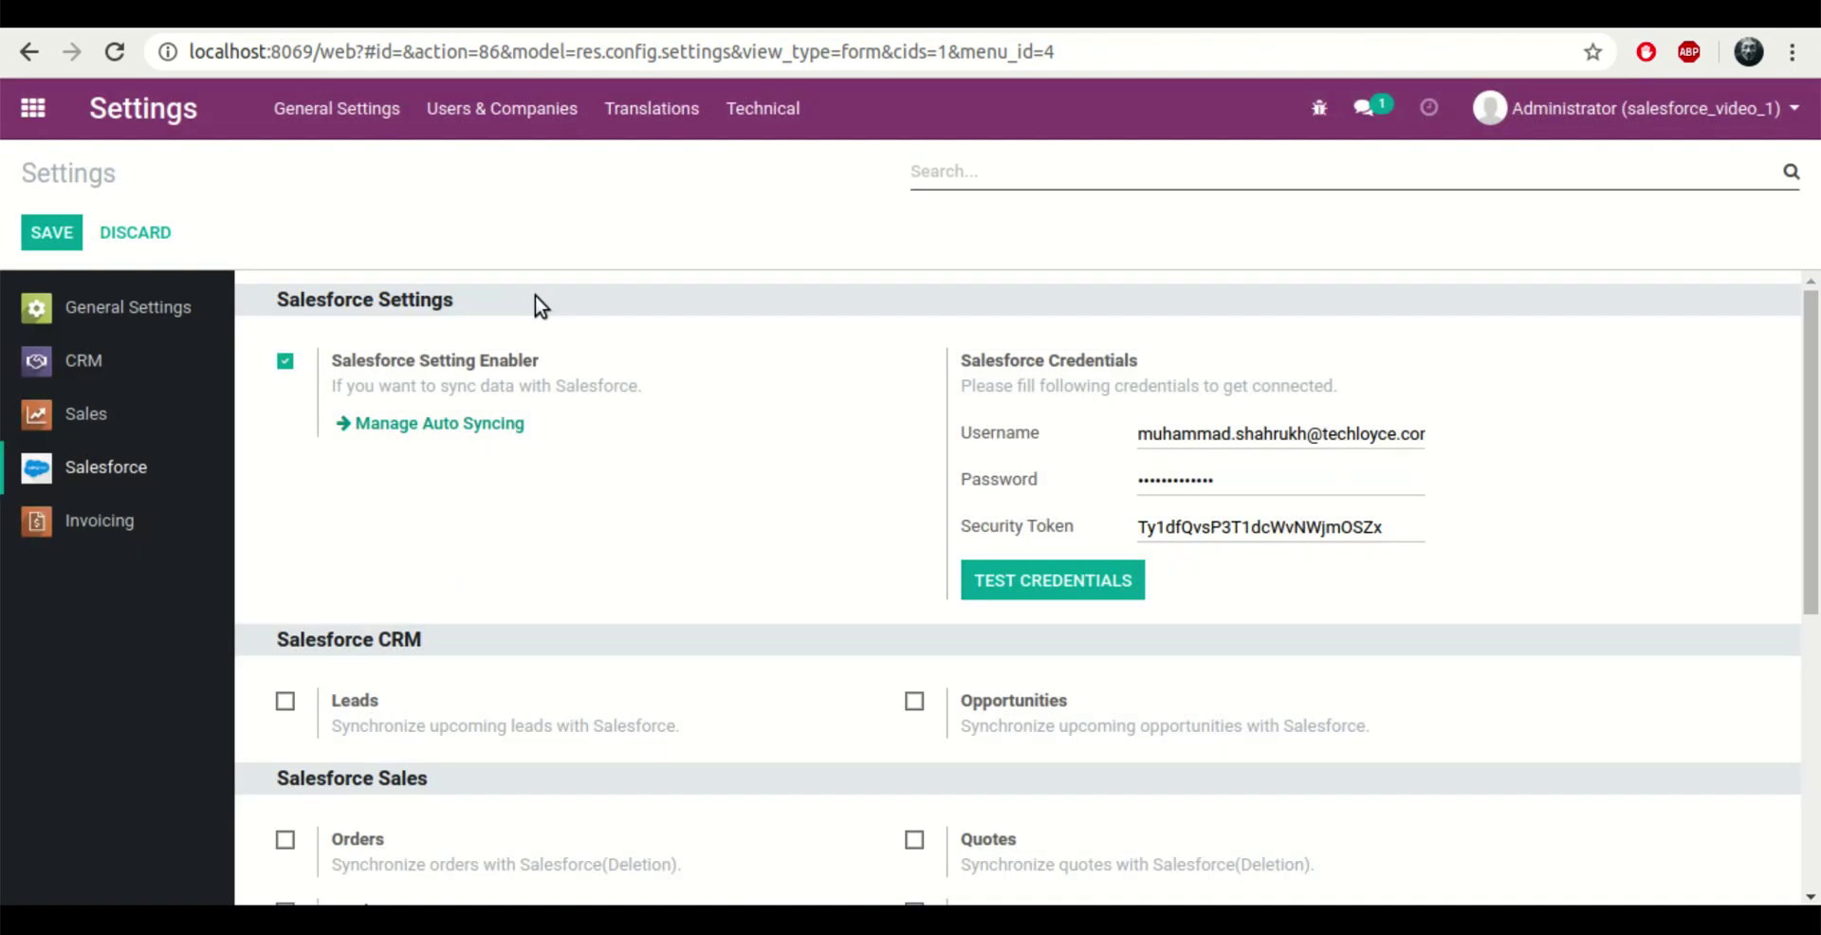
left_click(49, 249)
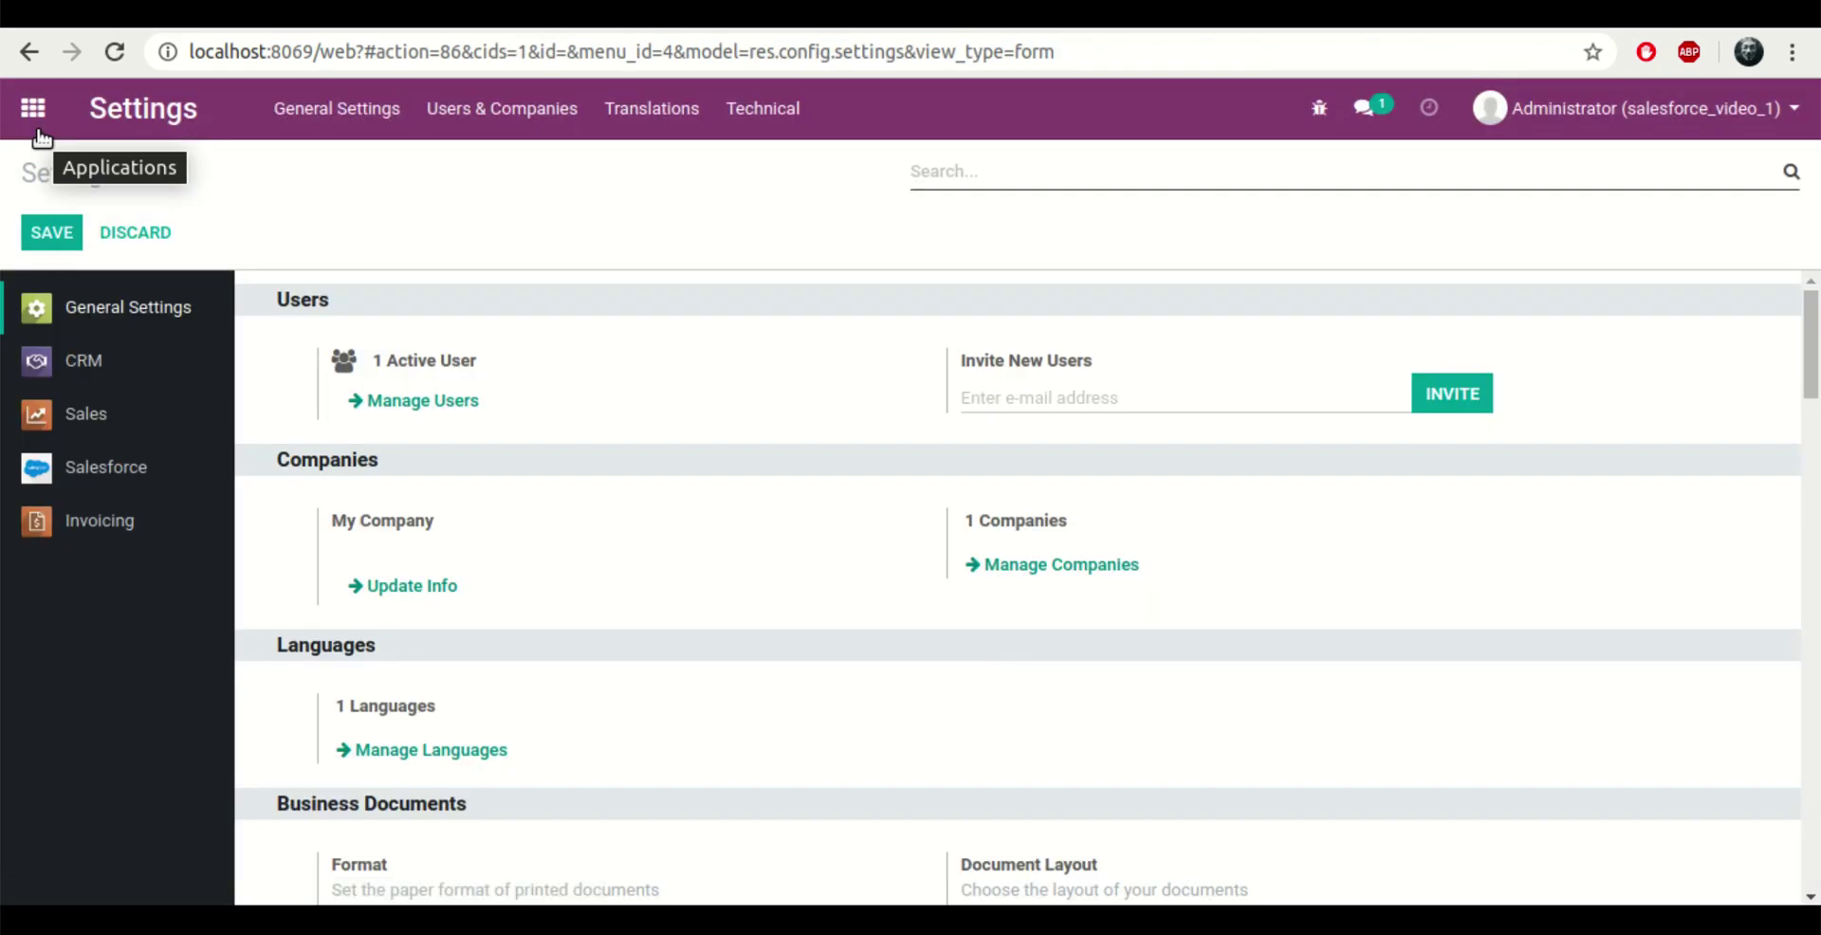
- In the Salesforce Connector, select only Customers/Contacts for import, clearing Products, Opportunities and Leads
left_click(41, 138)
left_click(1378, 432)
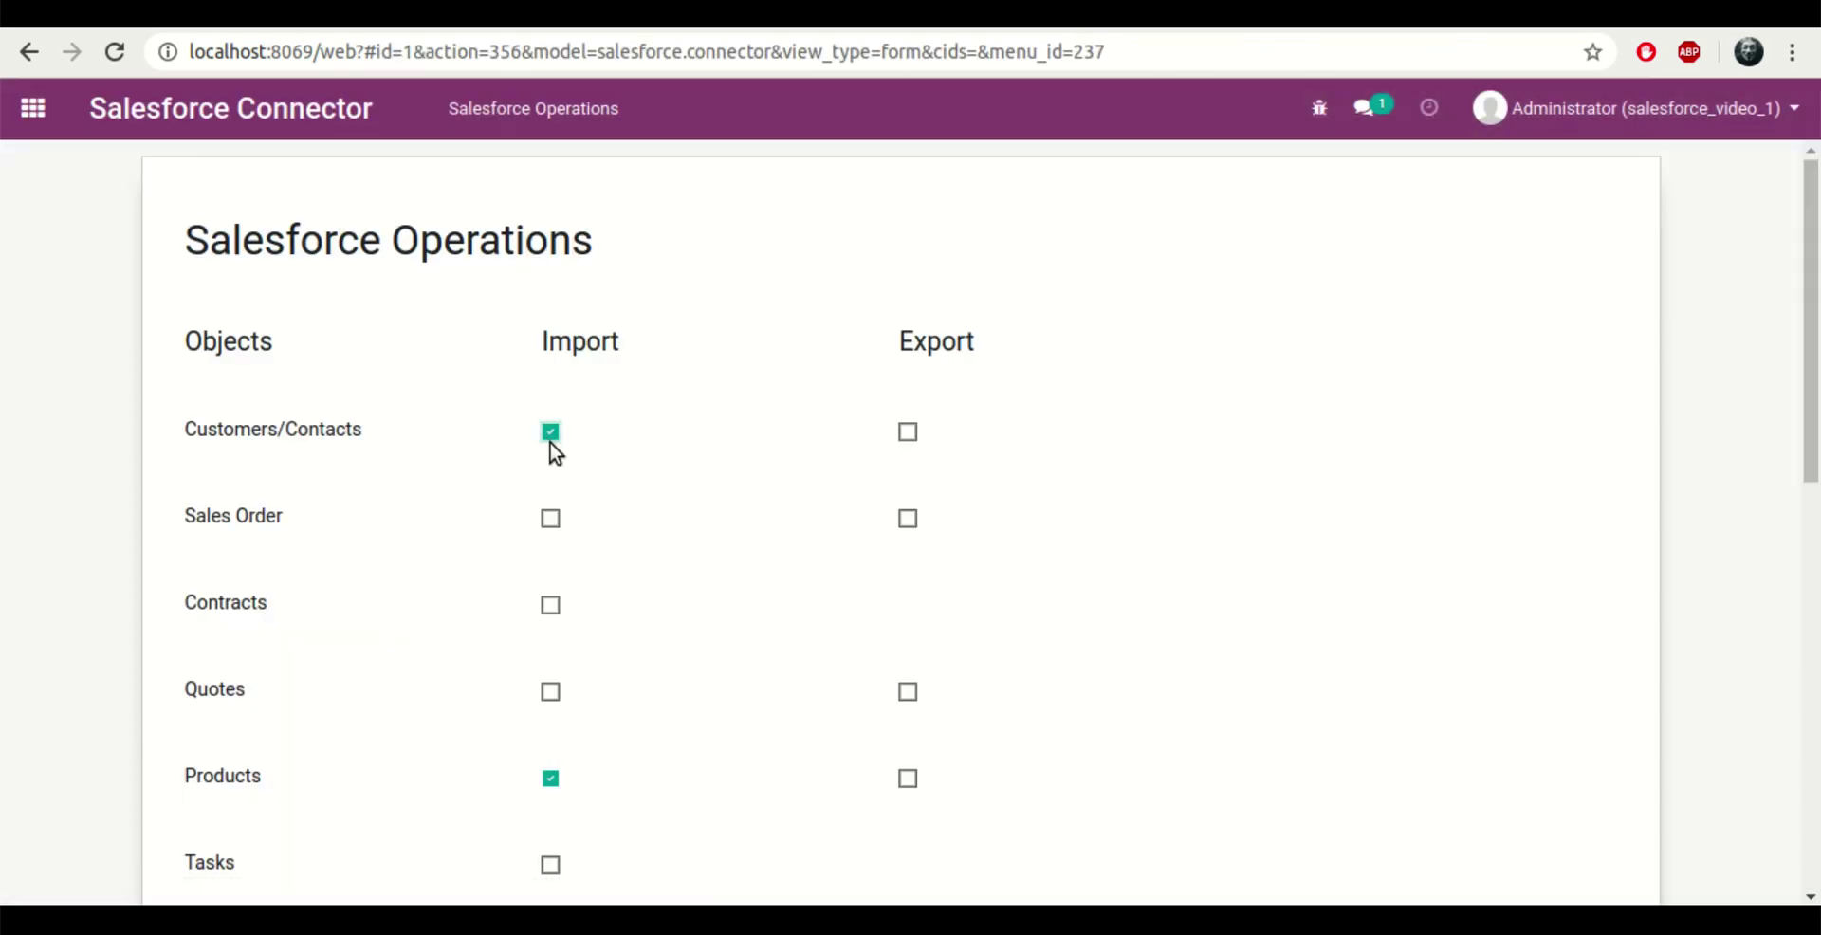
left_click(550, 784)
scroll(653, 633, "down", 4)
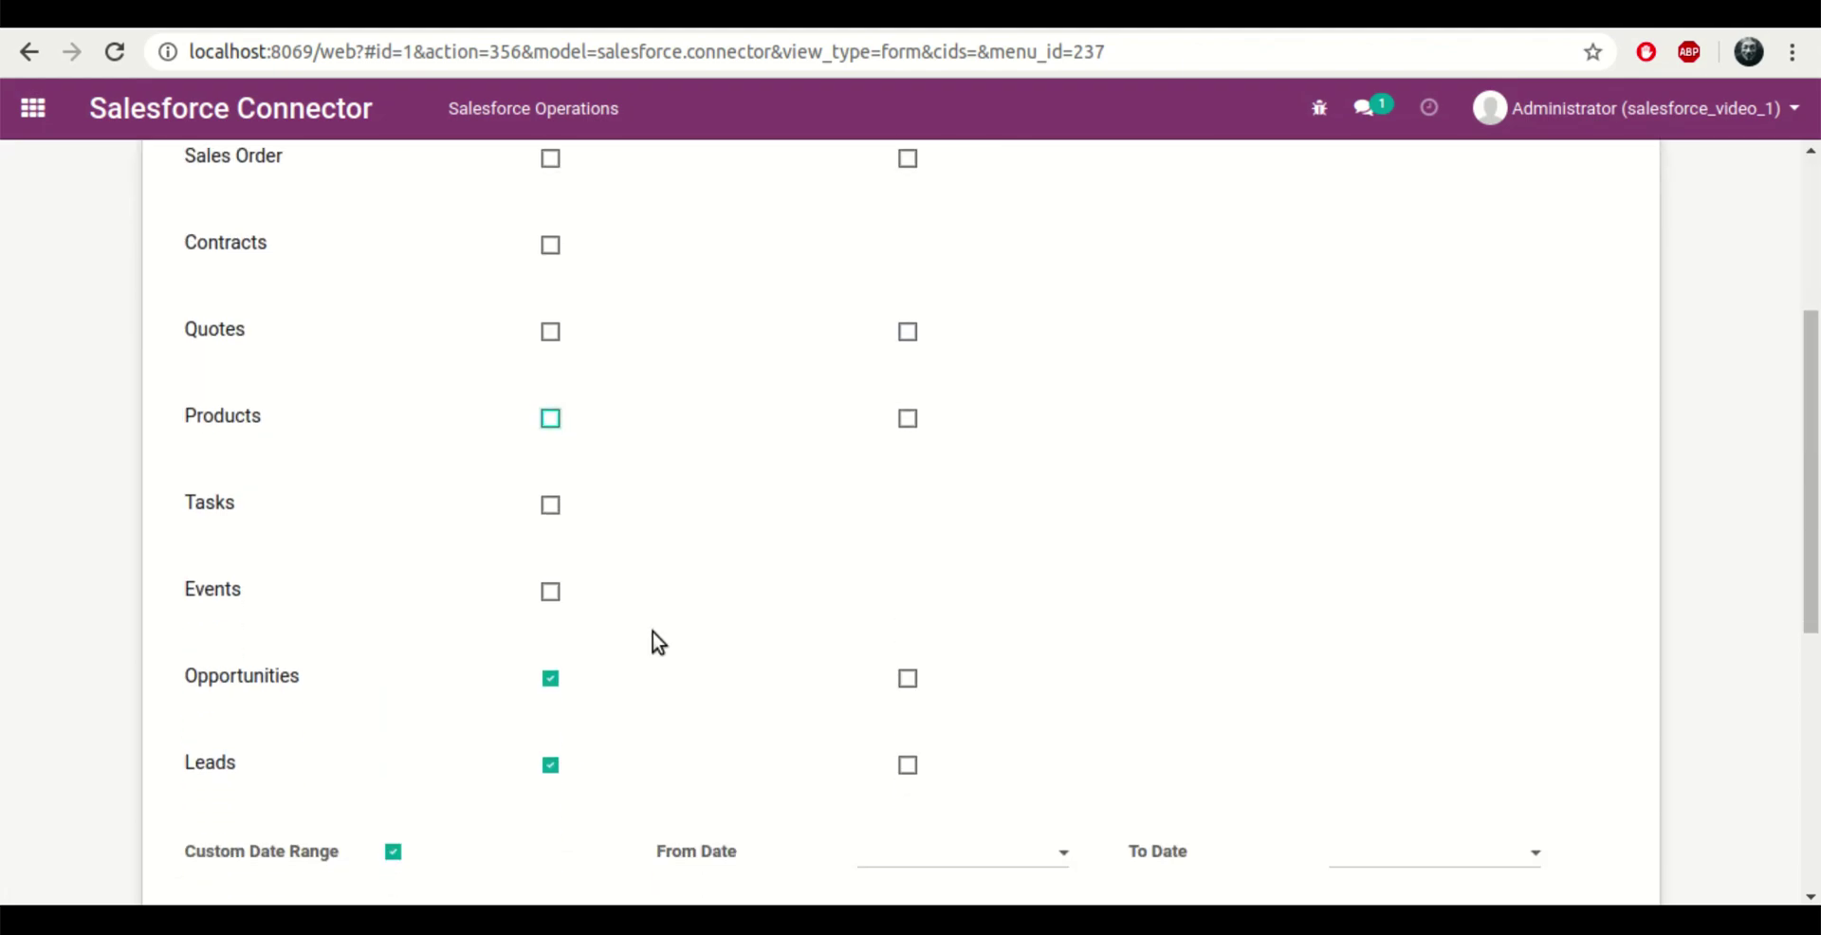
left_click(550, 678)
left_click(551, 765)
- Execute the Customers/Contacts import and check its entry in the connector history
scroll(642, 634, "down", 1)
scroll(407, 769, "down", 3)
scroll(407, 765, "down", 4)
left_click(273, 539)
scroll(602, 453, "up", 3)
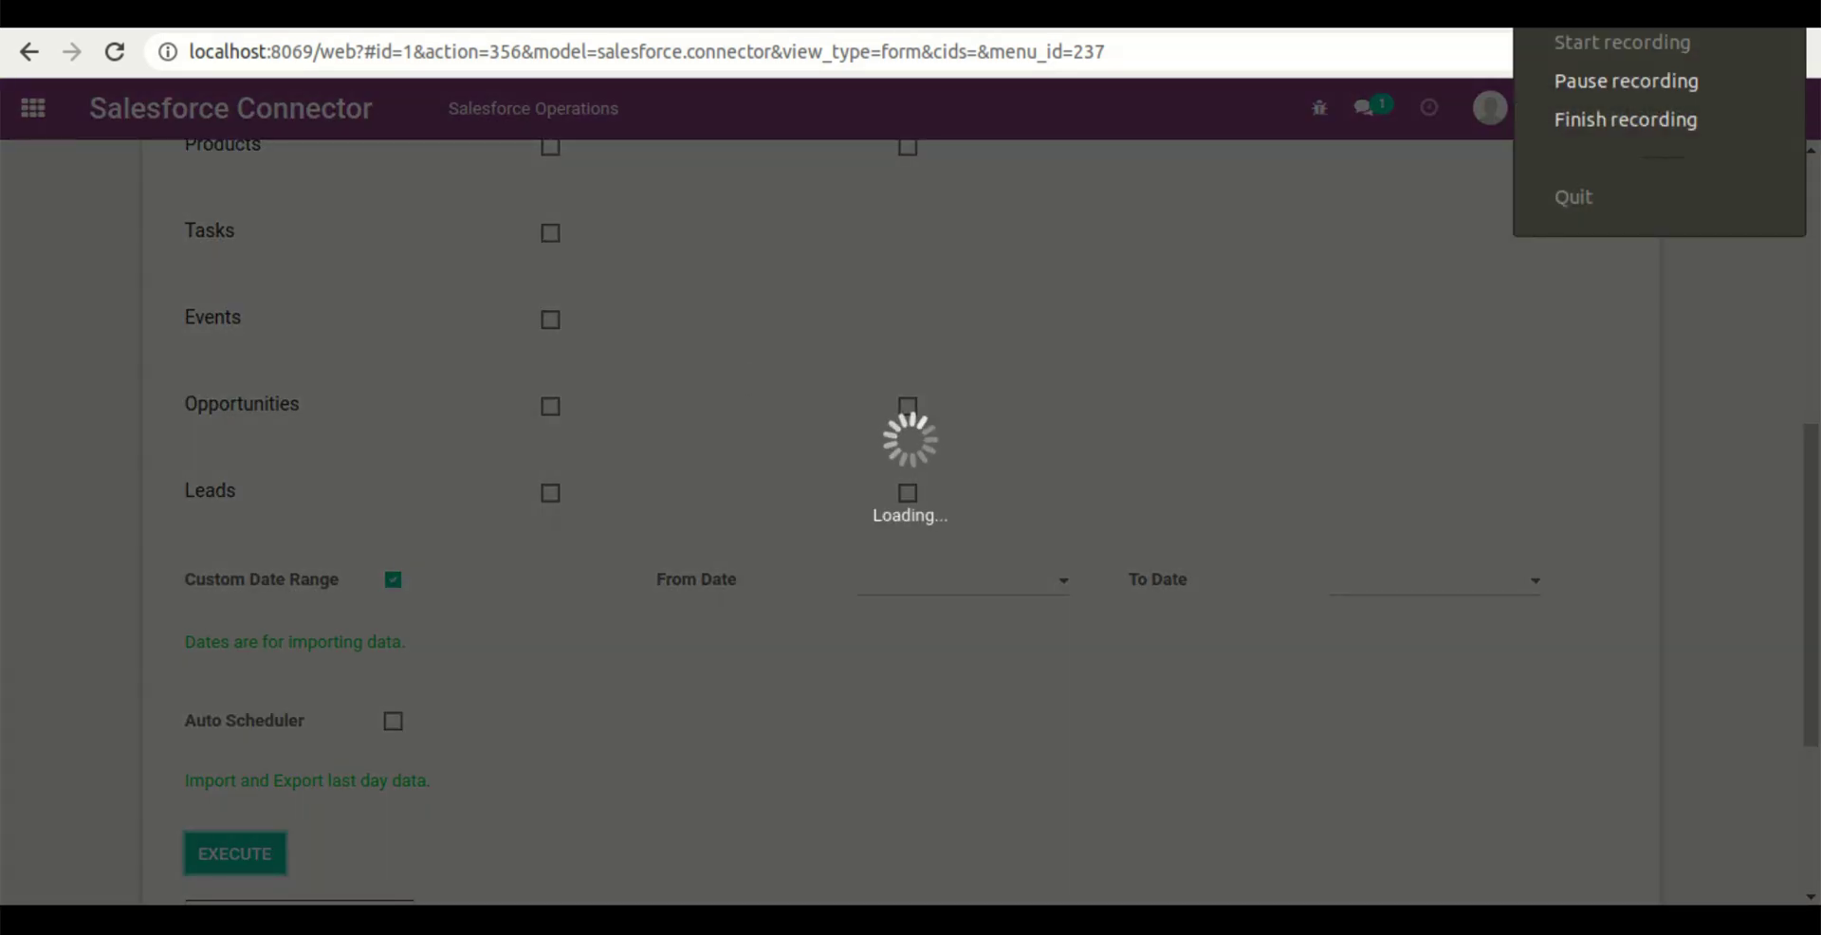
scroll(1324, 350, "down", 10)
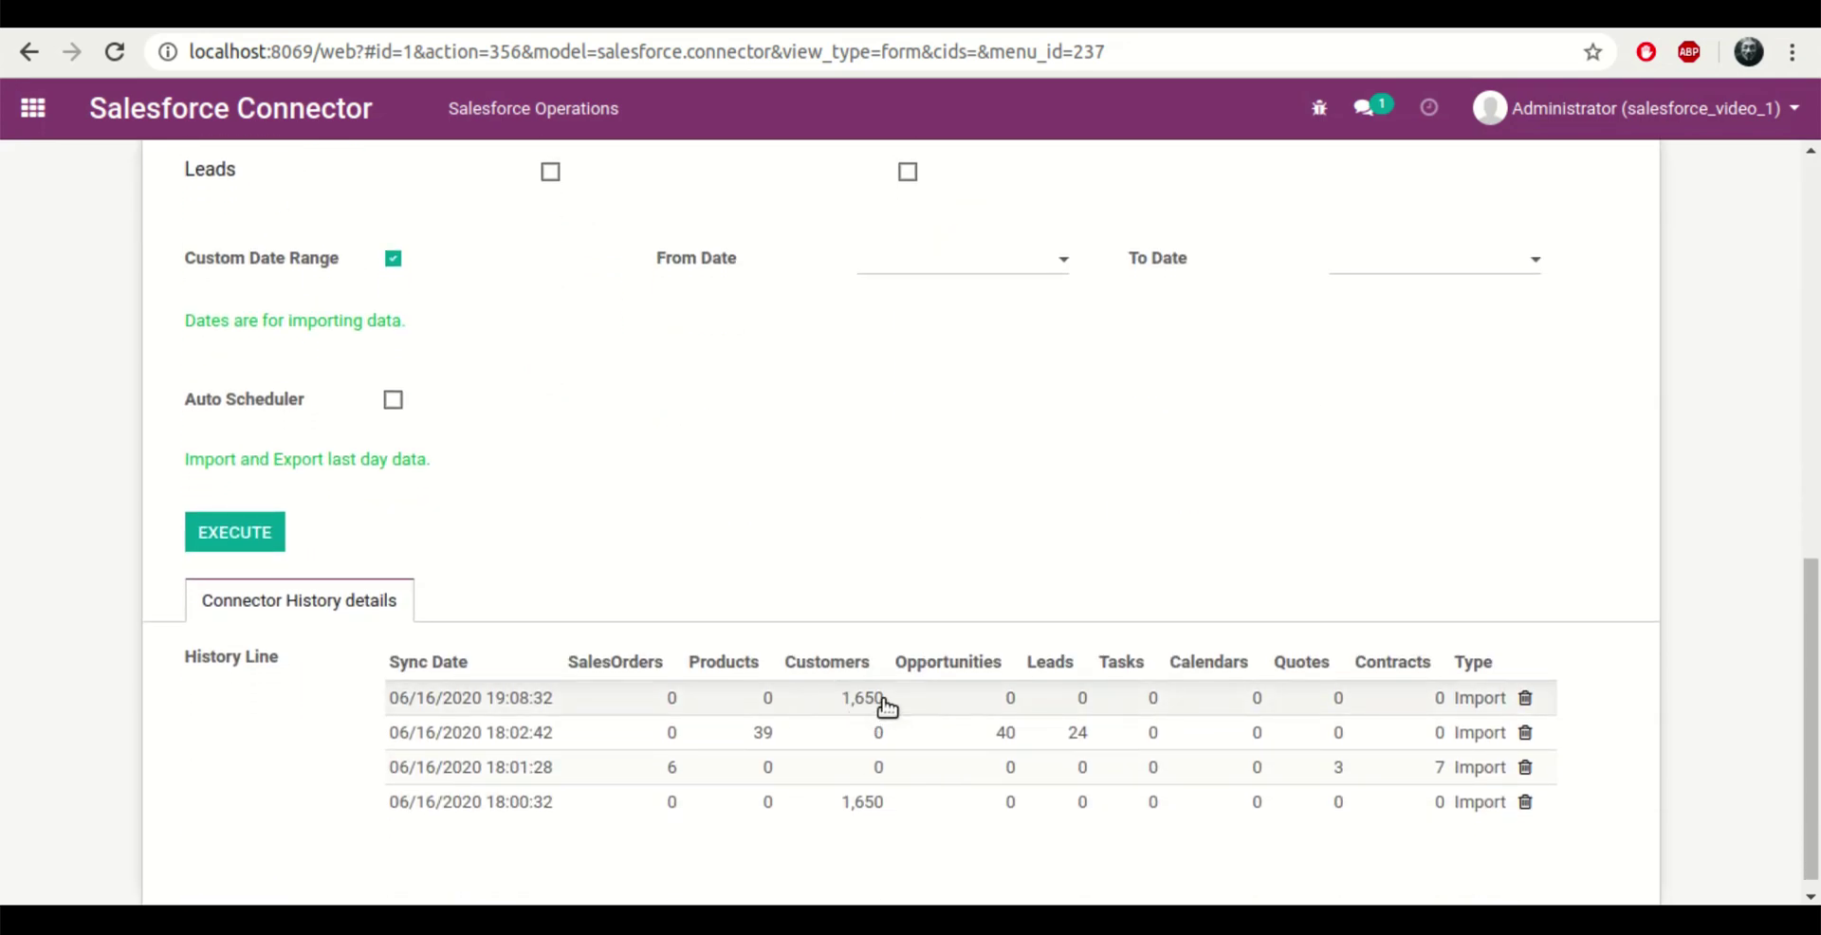
scroll(877, 510, "up", 10)
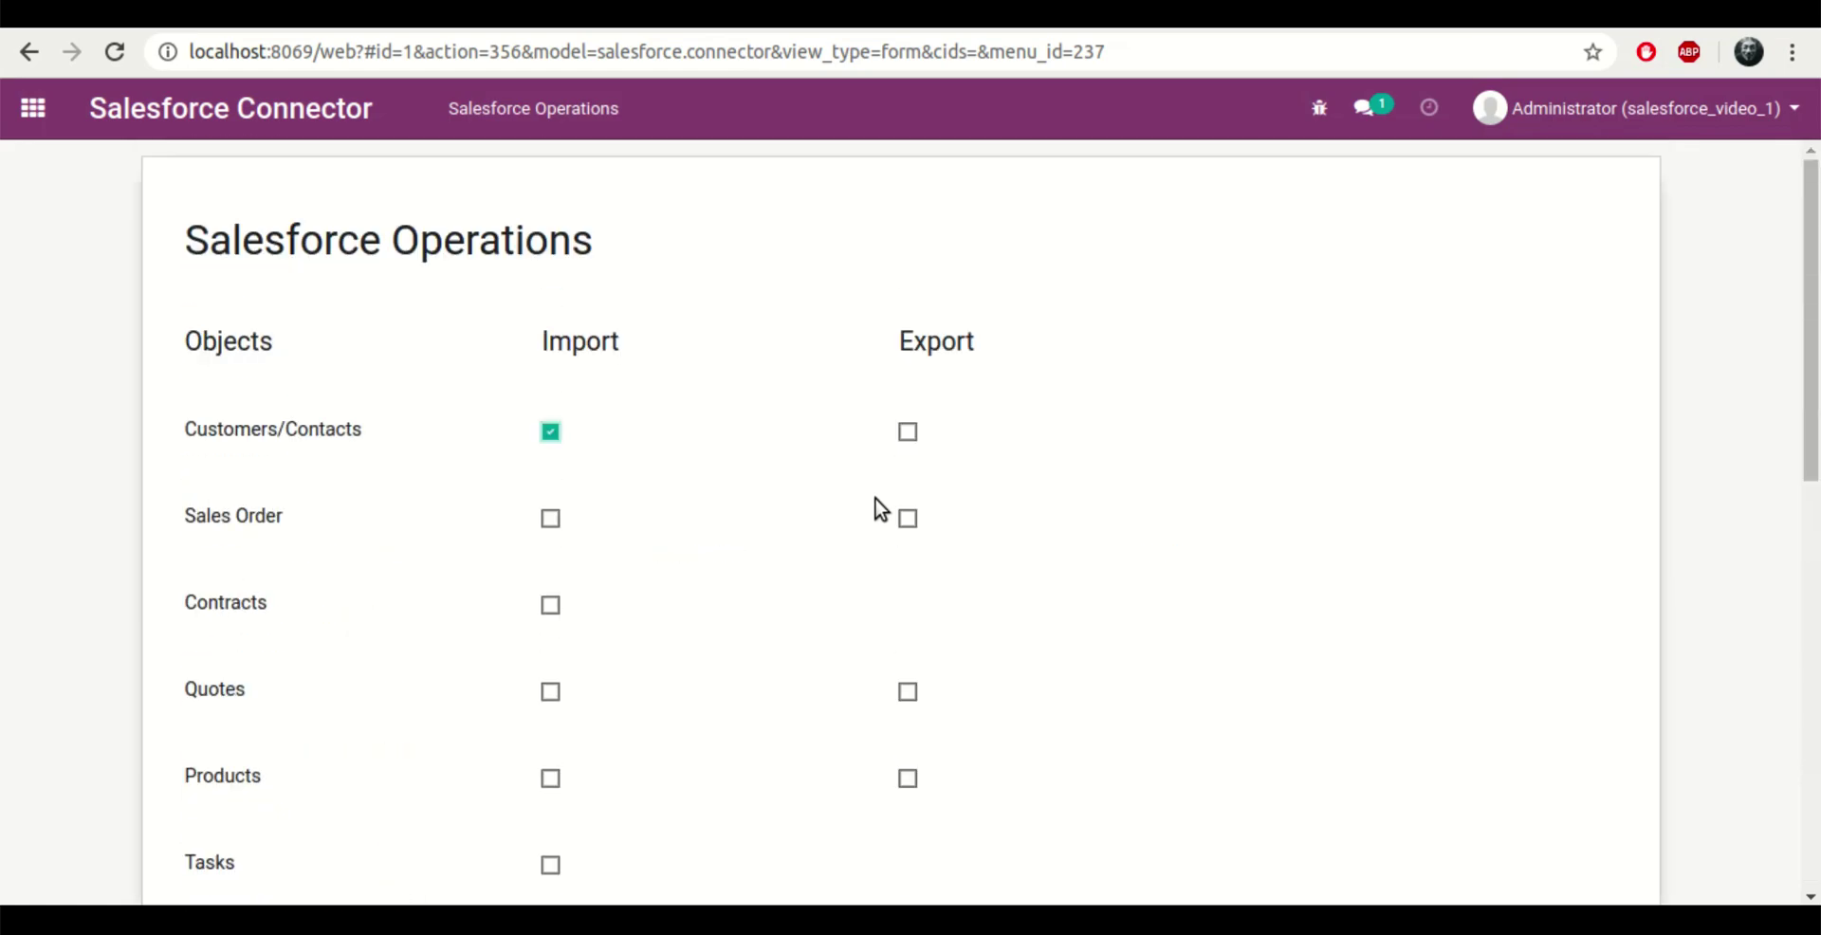
- Browse the imported records in the Contacts app and filter them to show only customers
left_click(23, 127)
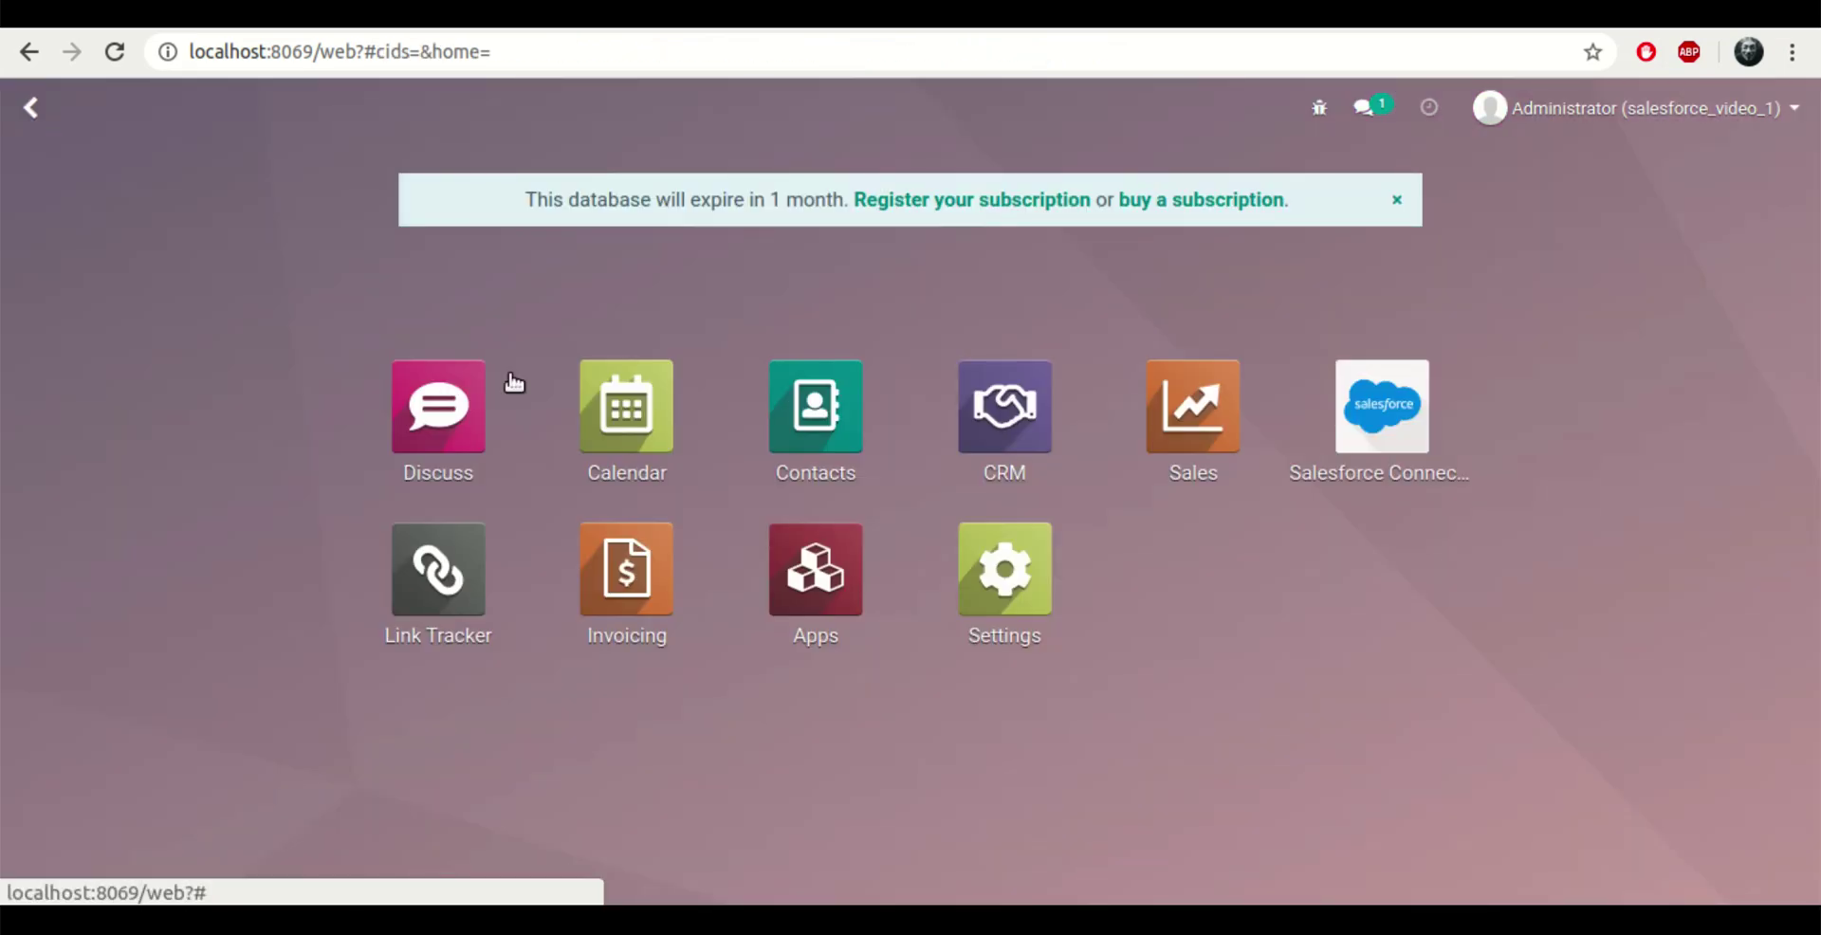
left_click(837, 439)
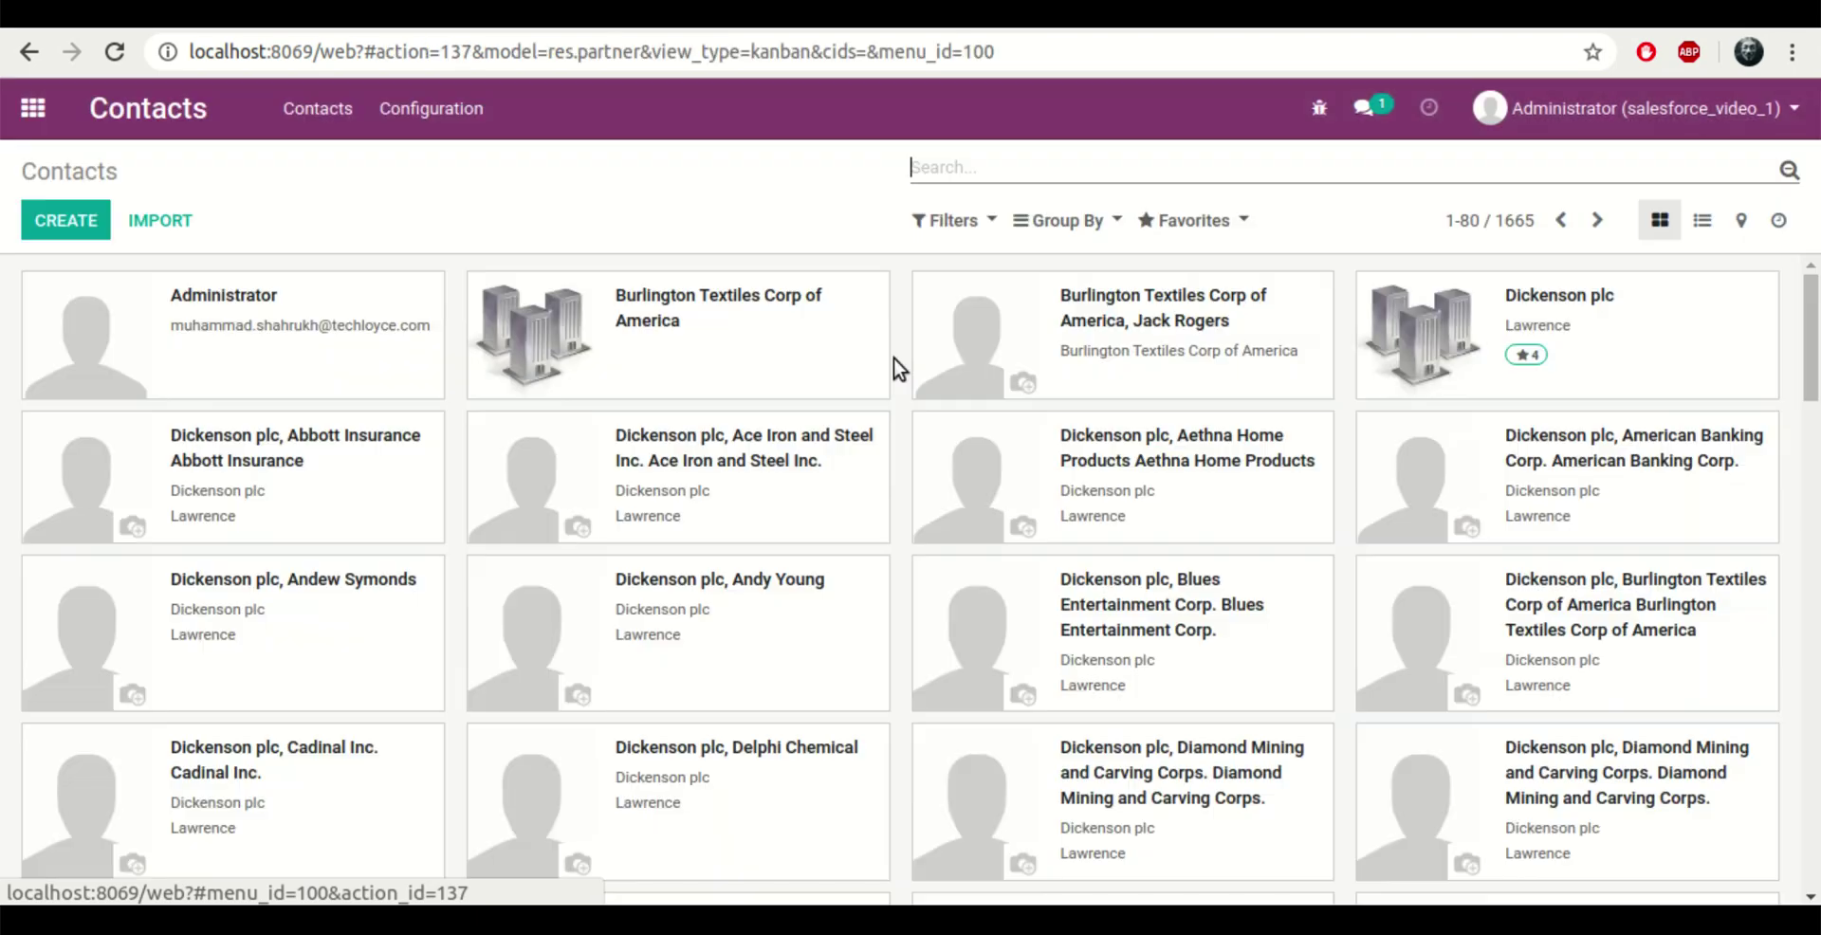
scroll(892, 360, "down", 1)
scroll(892, 361, "down", 15)
scroll(891, 361, "up", 16)
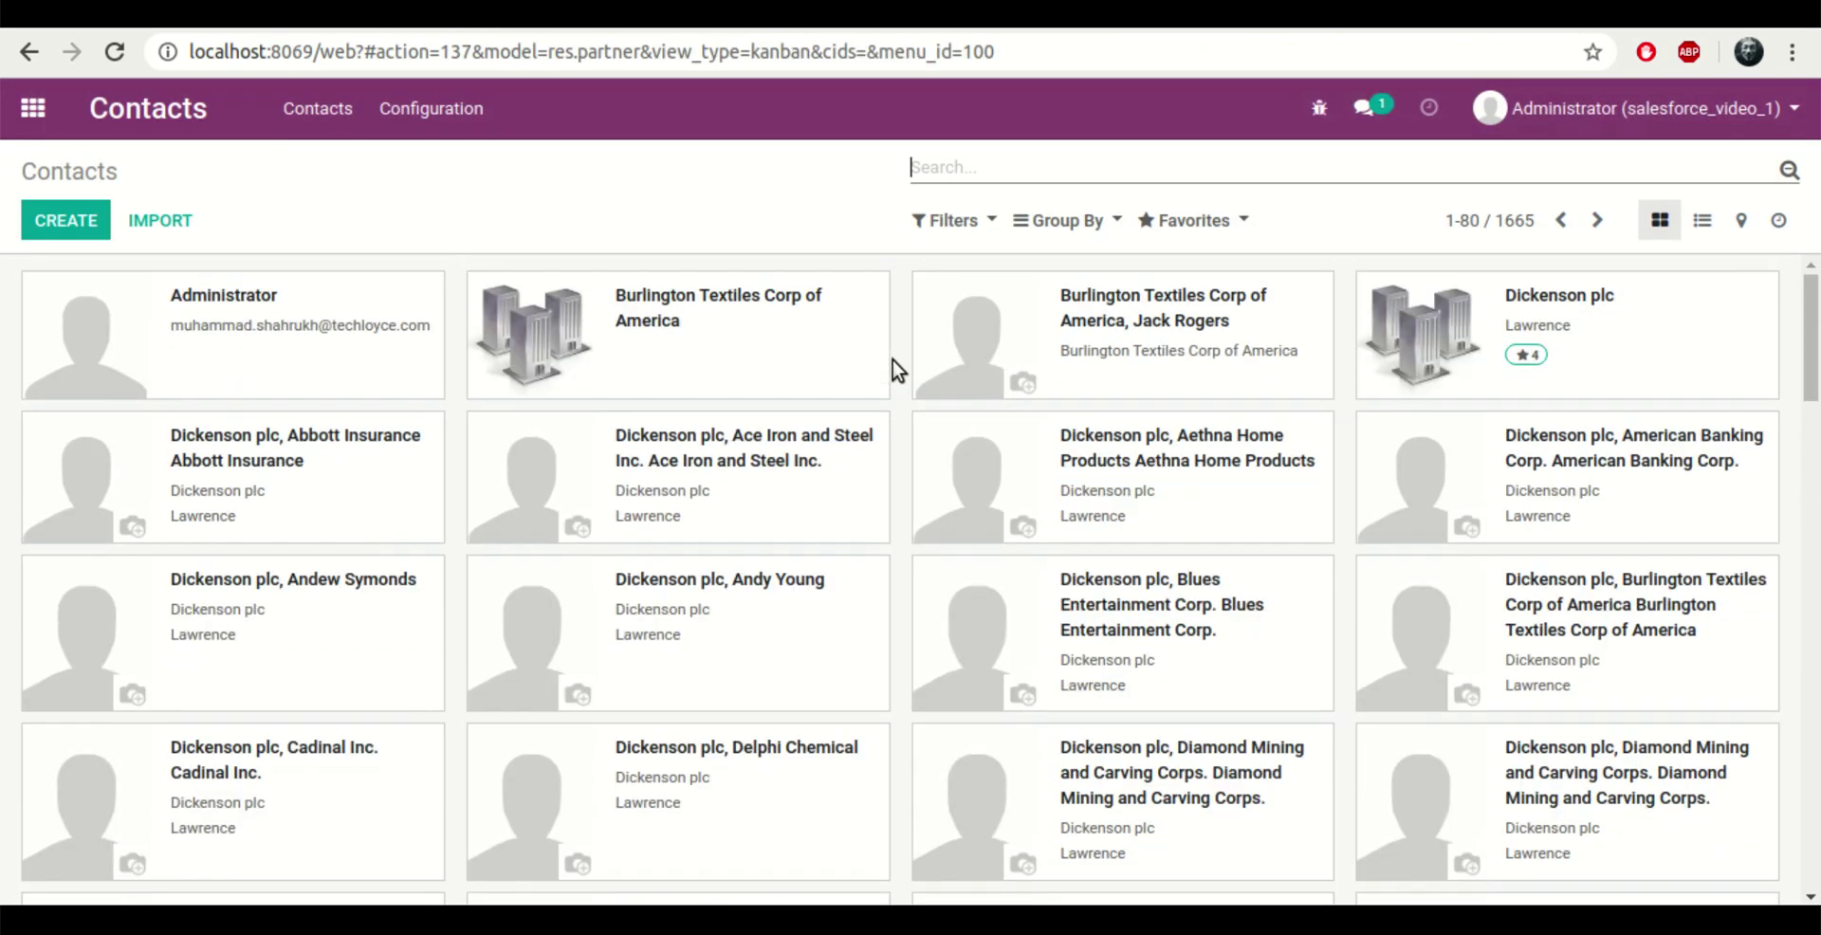
left_click(983, 222)
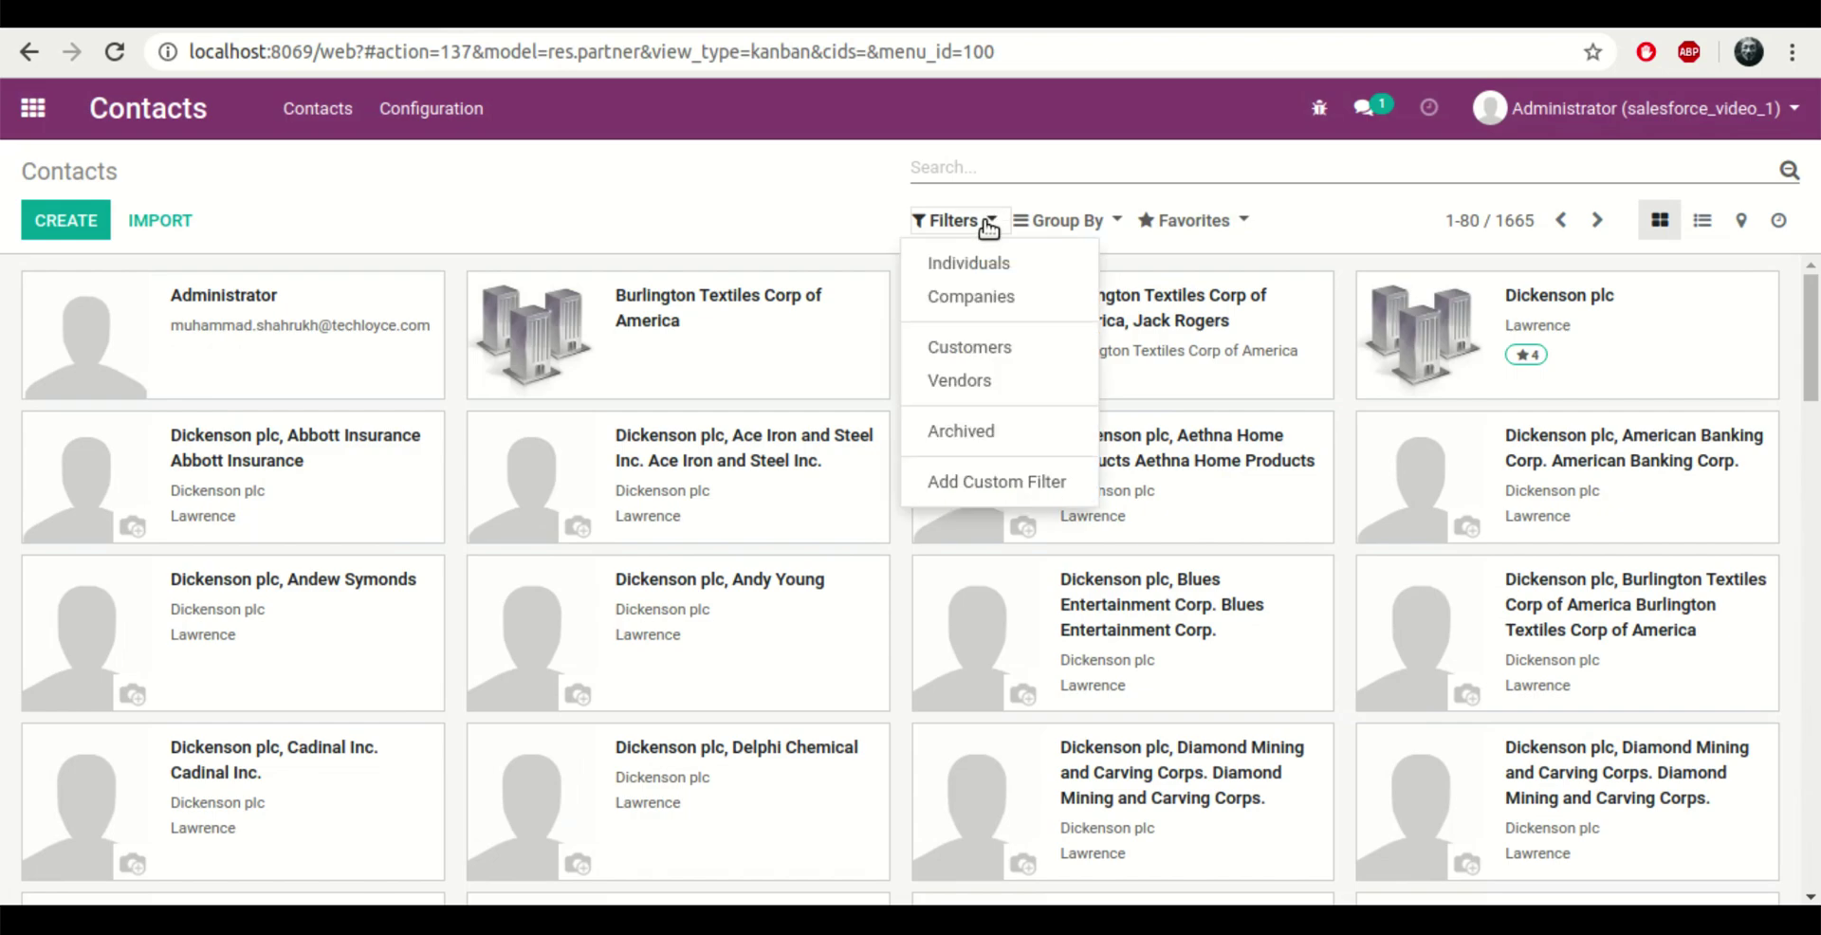
left_click(1010, 348)
left_click(784, 205)
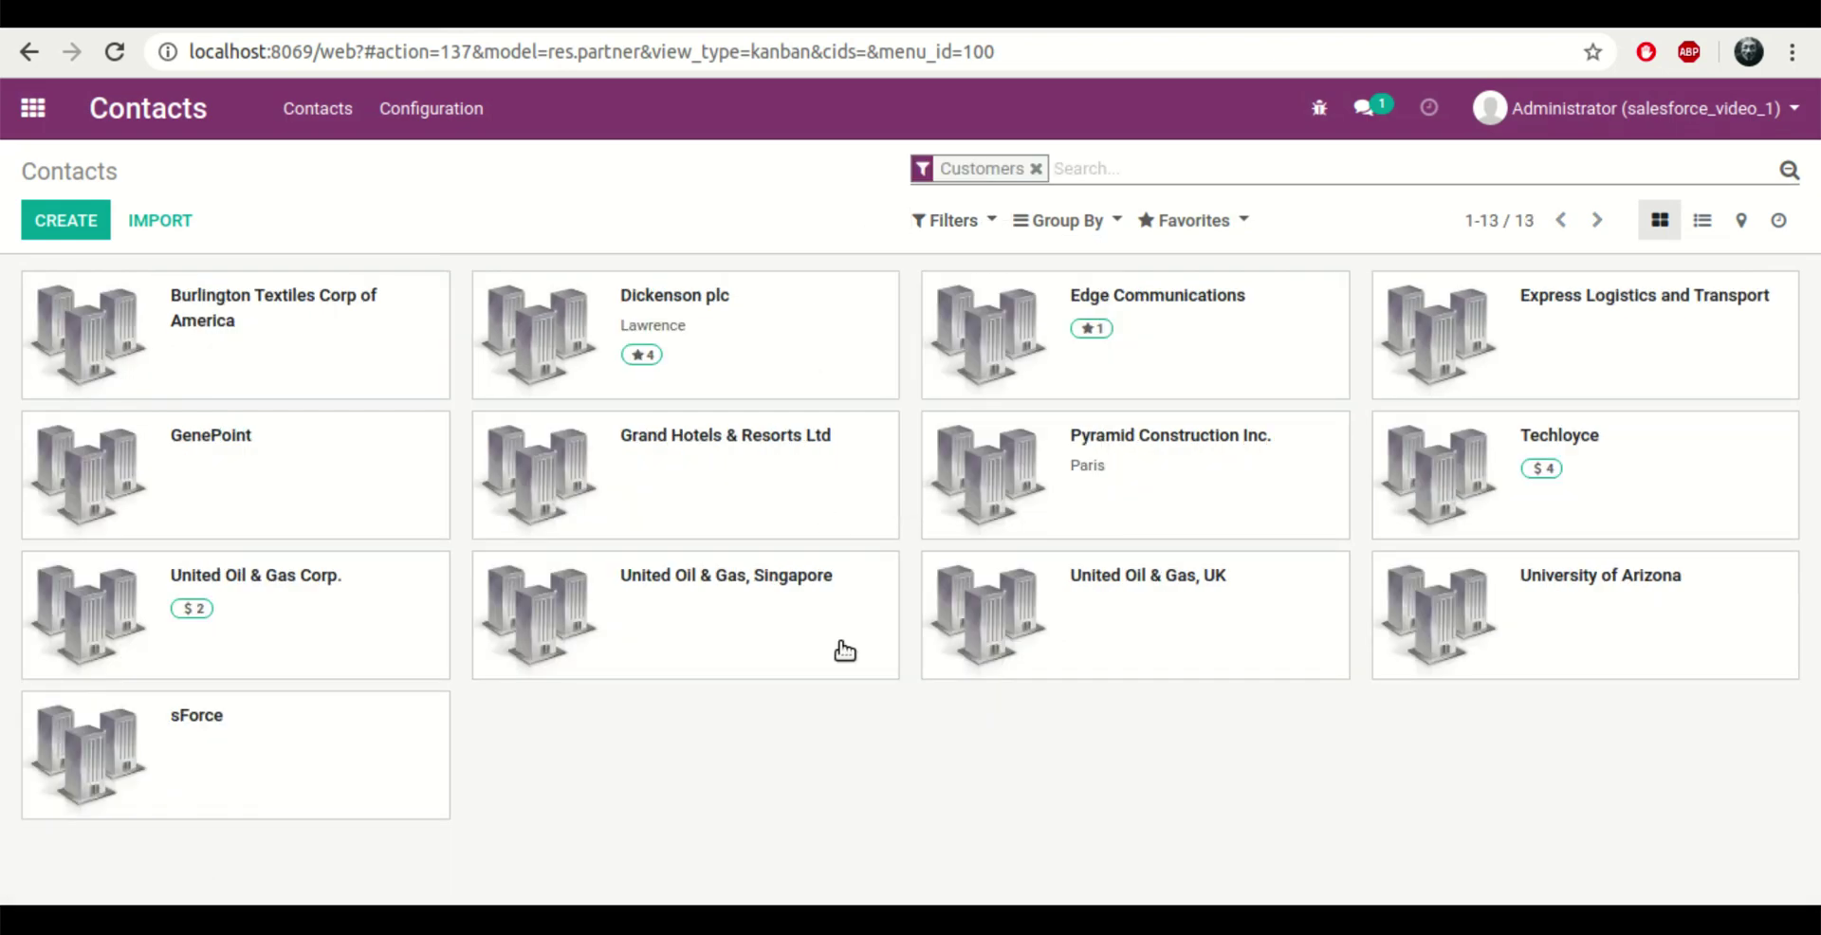
- In the Salesforce Connector, clear Customers/Contacts and select Sales Order, Contracts, Quotes, Products, Opportunities and Leads for import
left_click(34, 107)
left_click(1339, 439)
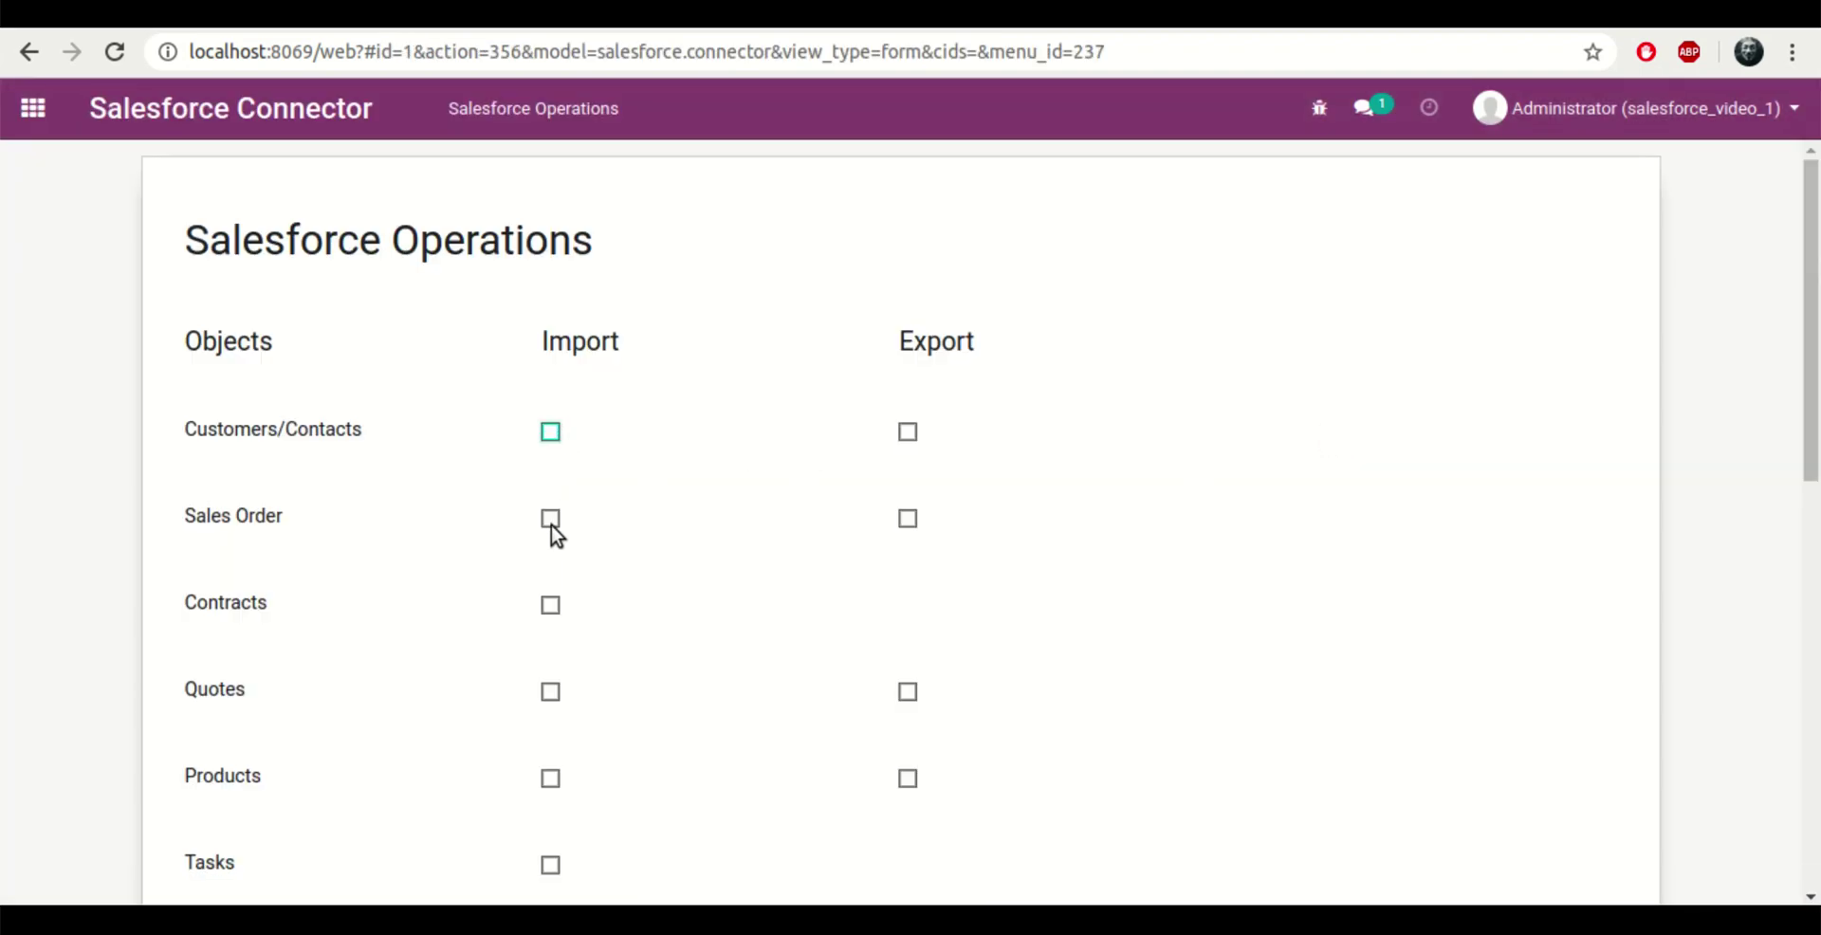
scroll(652, 520, "down", 2)
left_click(551, 485)
left_click(552, 572)
scroll(666, 565, "down", 3)
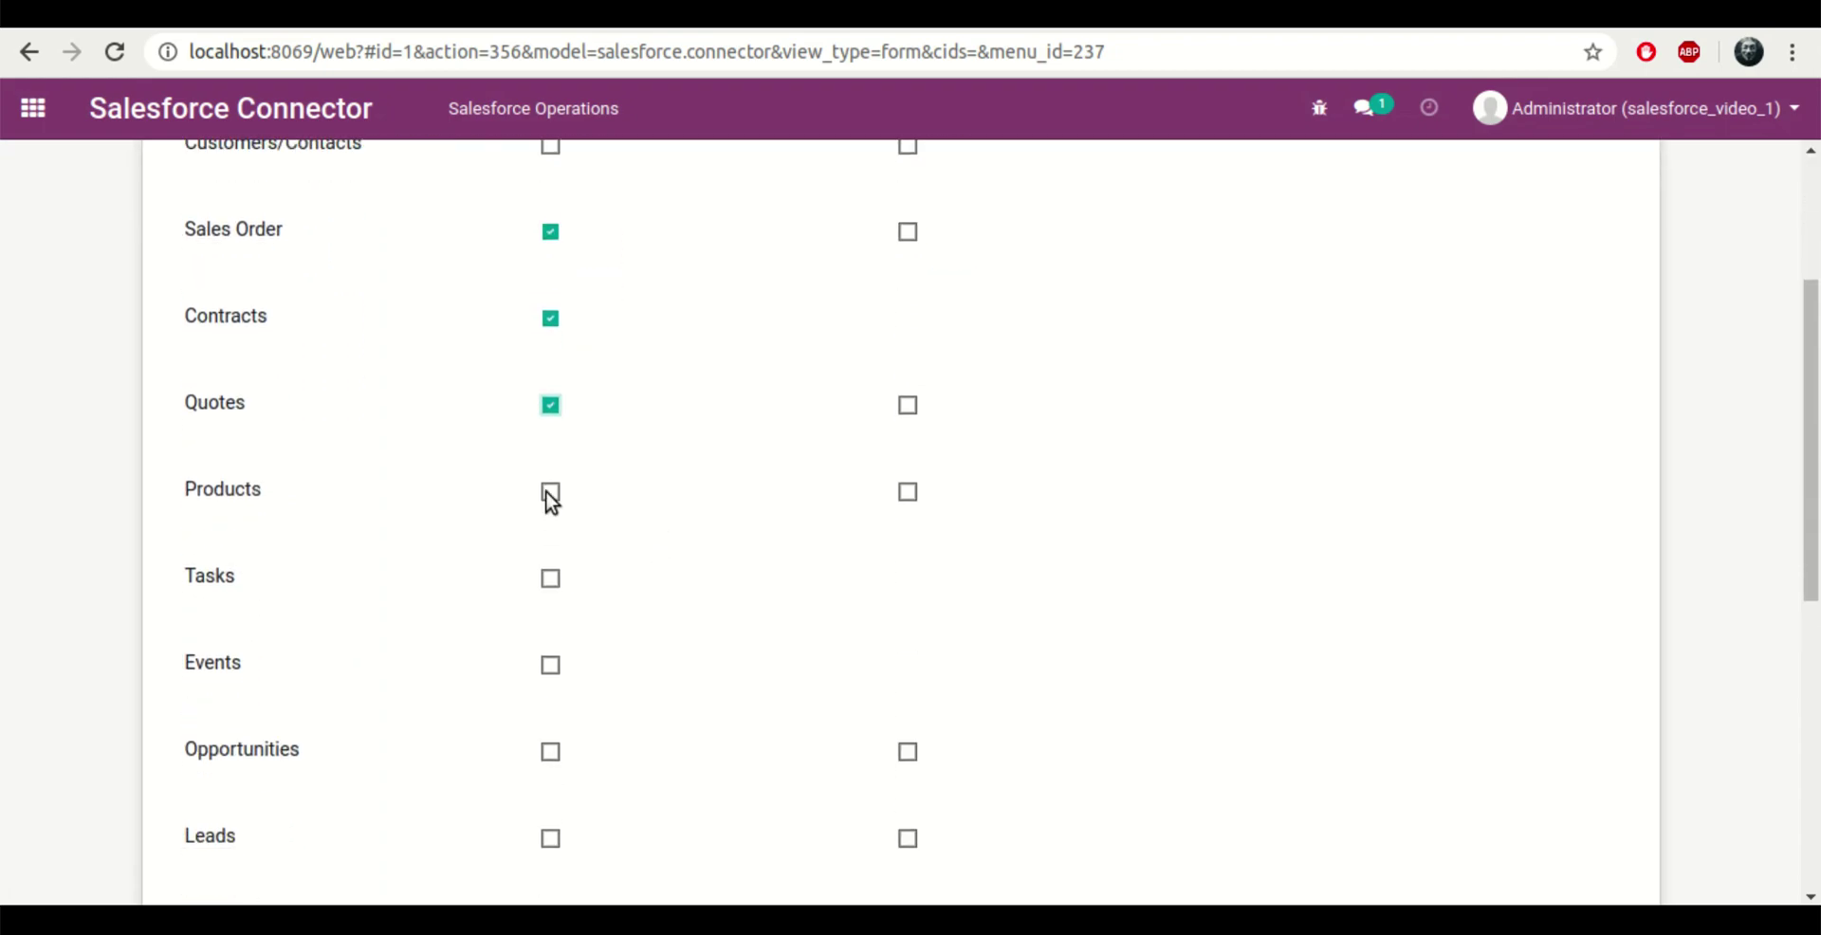
scroll(671, 585, "down", 2)
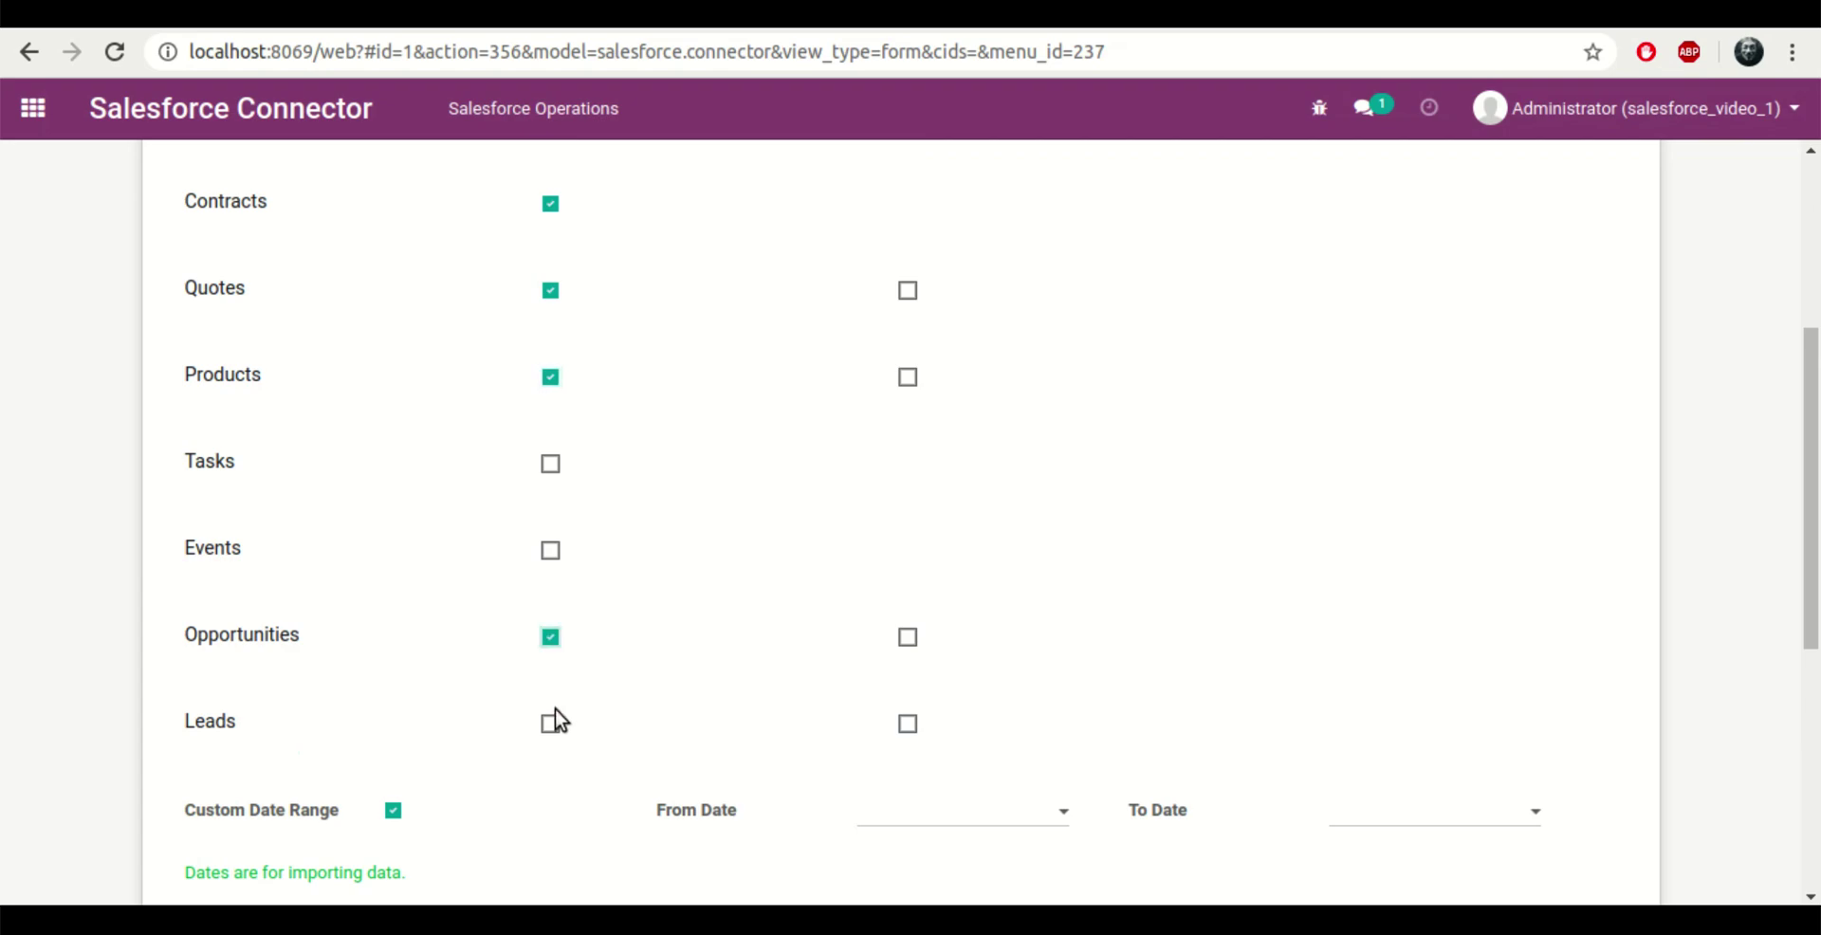
scroll(692, 578, "down", 7)
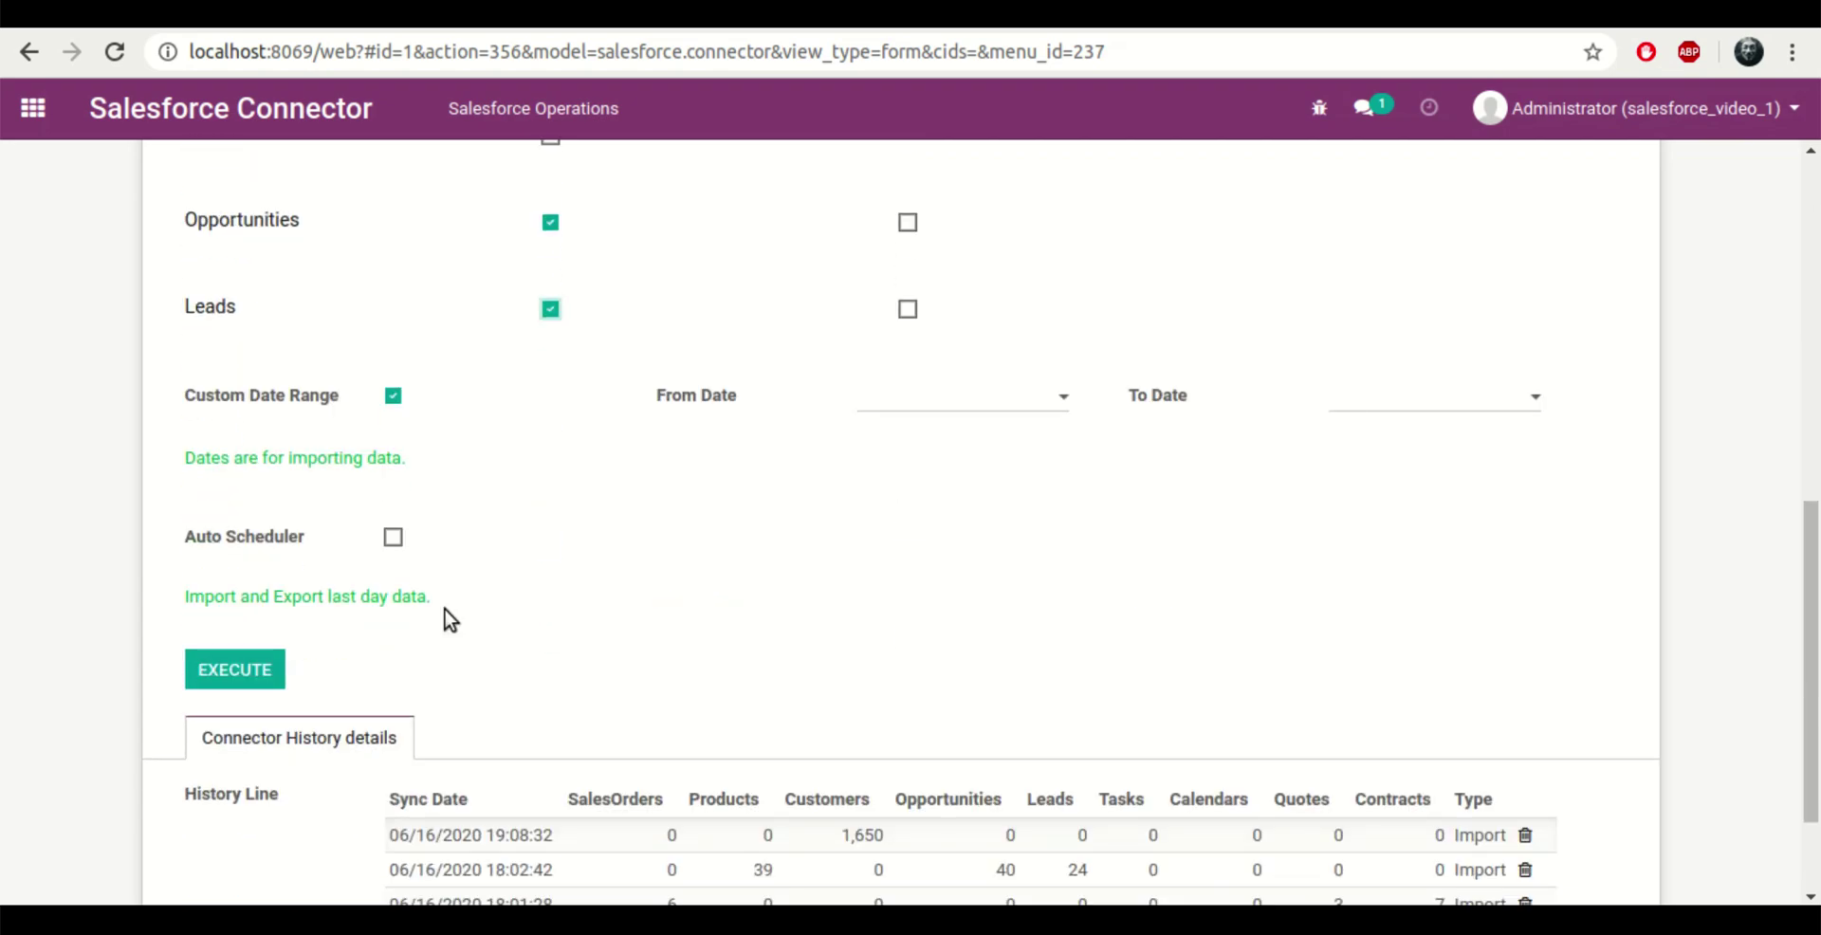
- Execute the import of the selected sales and CRM objects and check its entry in the connector history
scroll(651, 480, "up", 10)
scroll(650, 480, "down", 9)
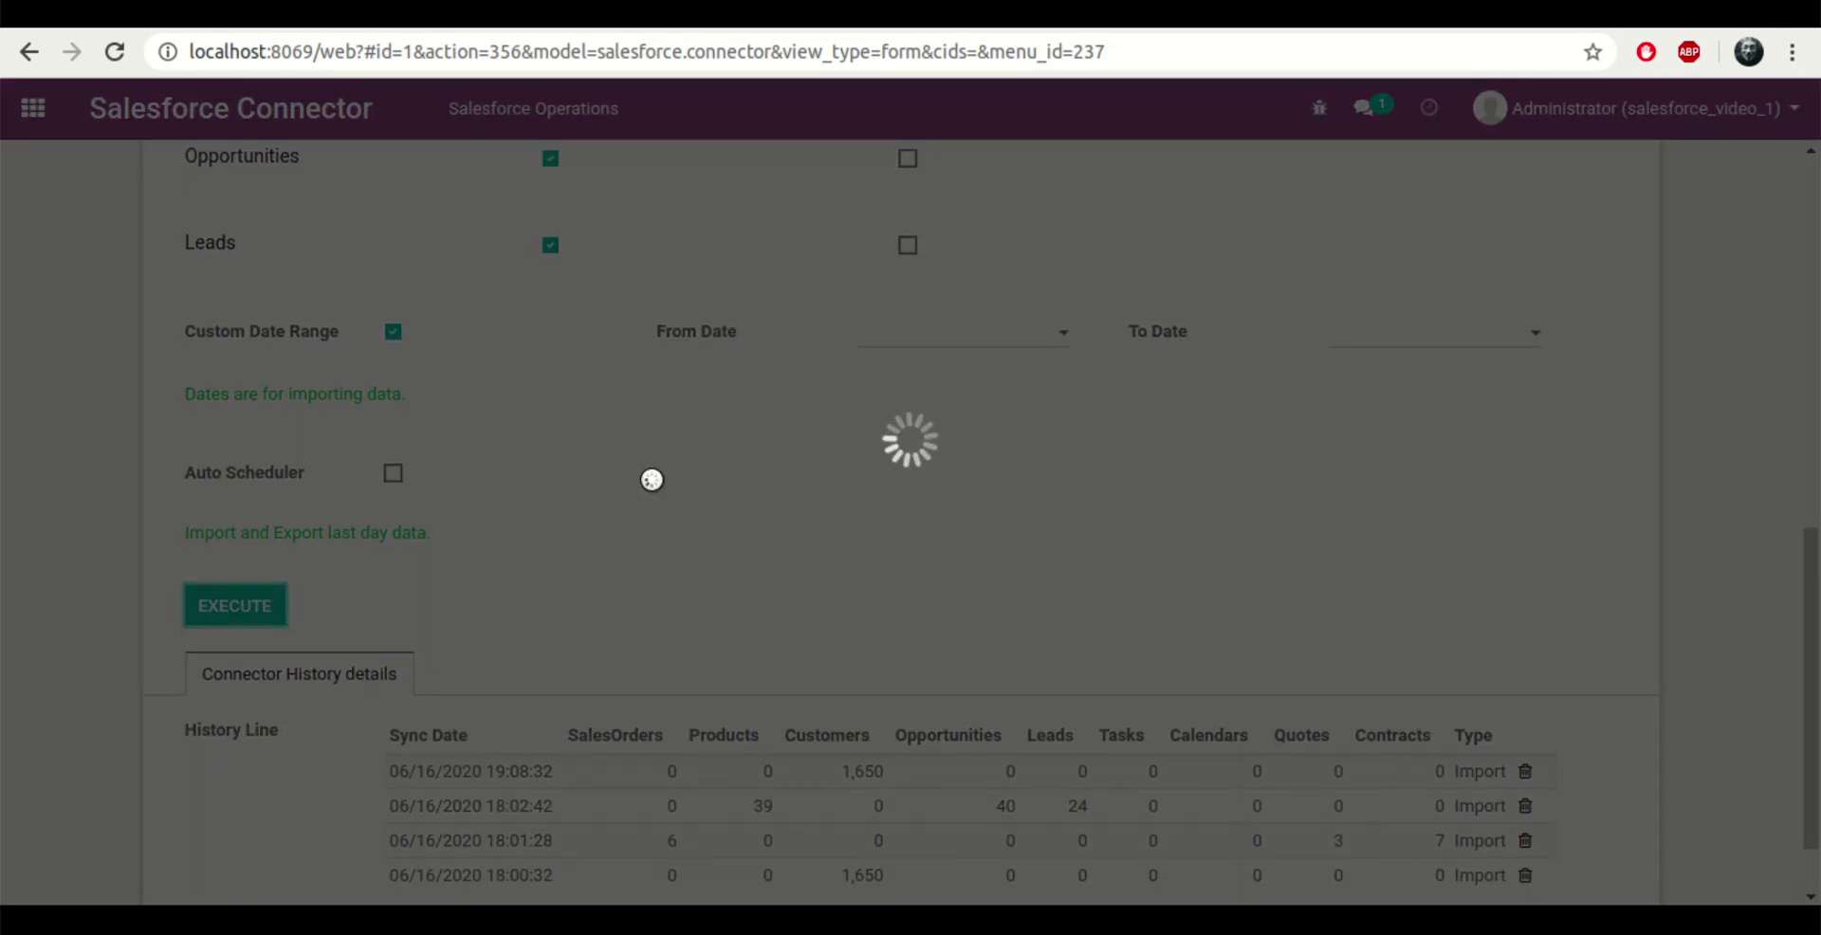
scroll(651, 480, "up", 10)
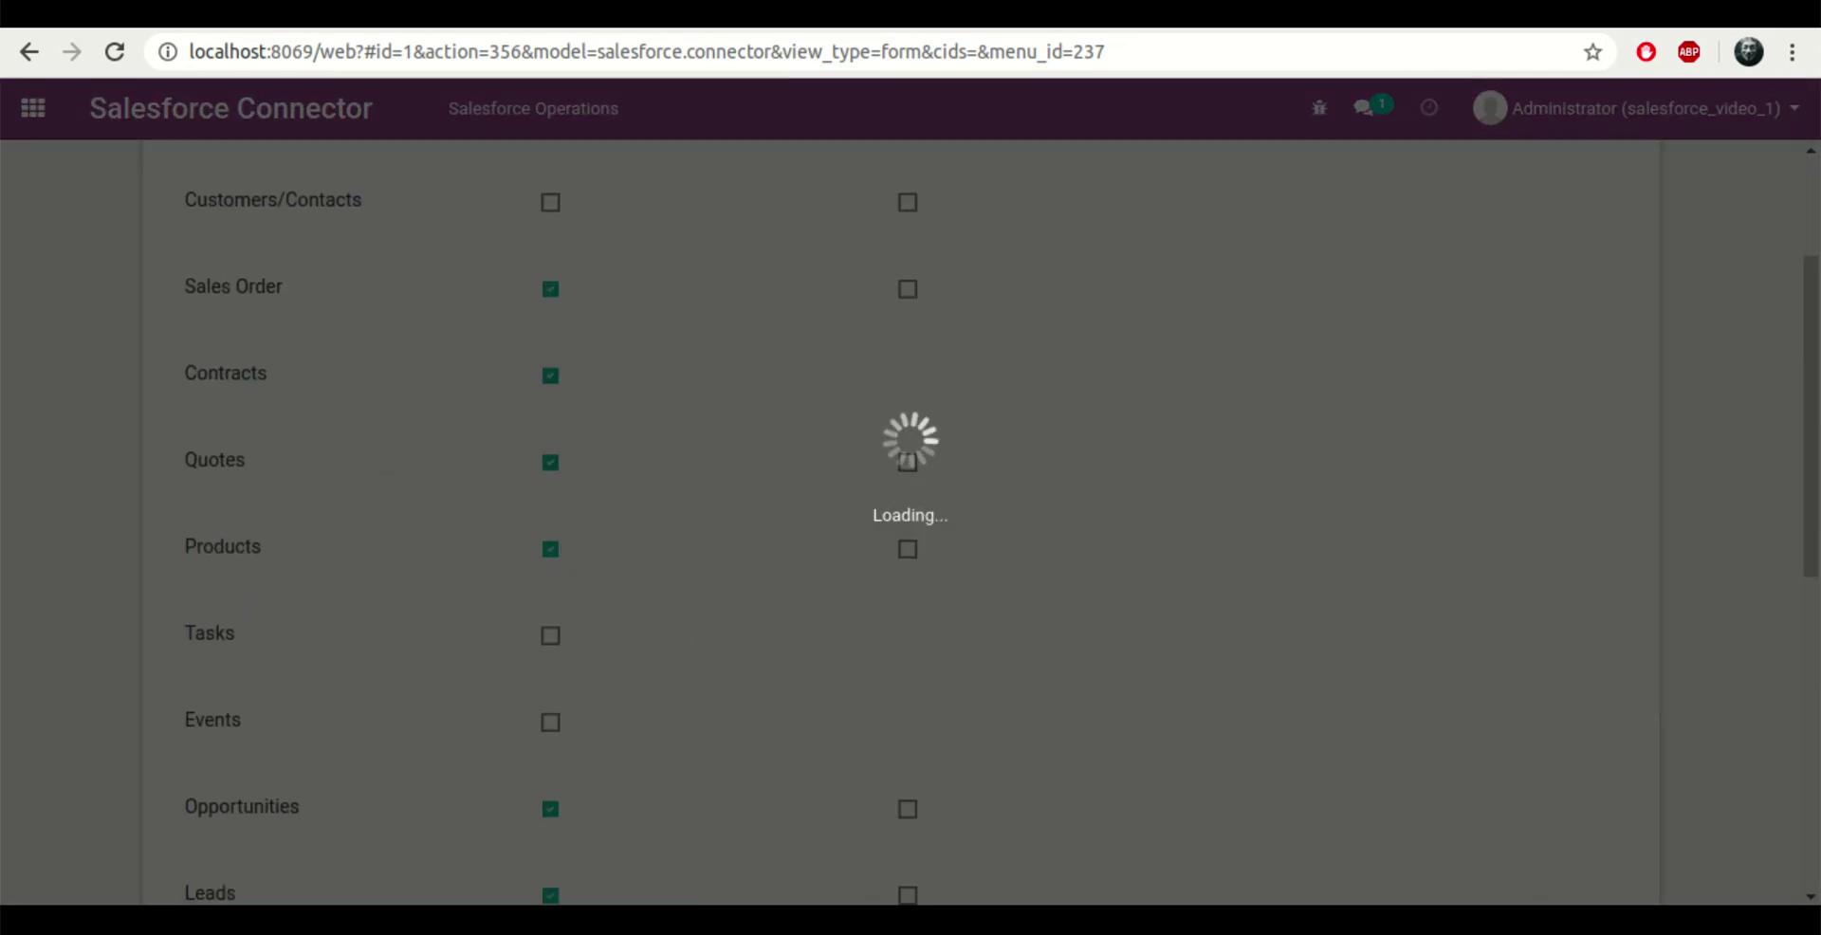
left_click(1582, 86)
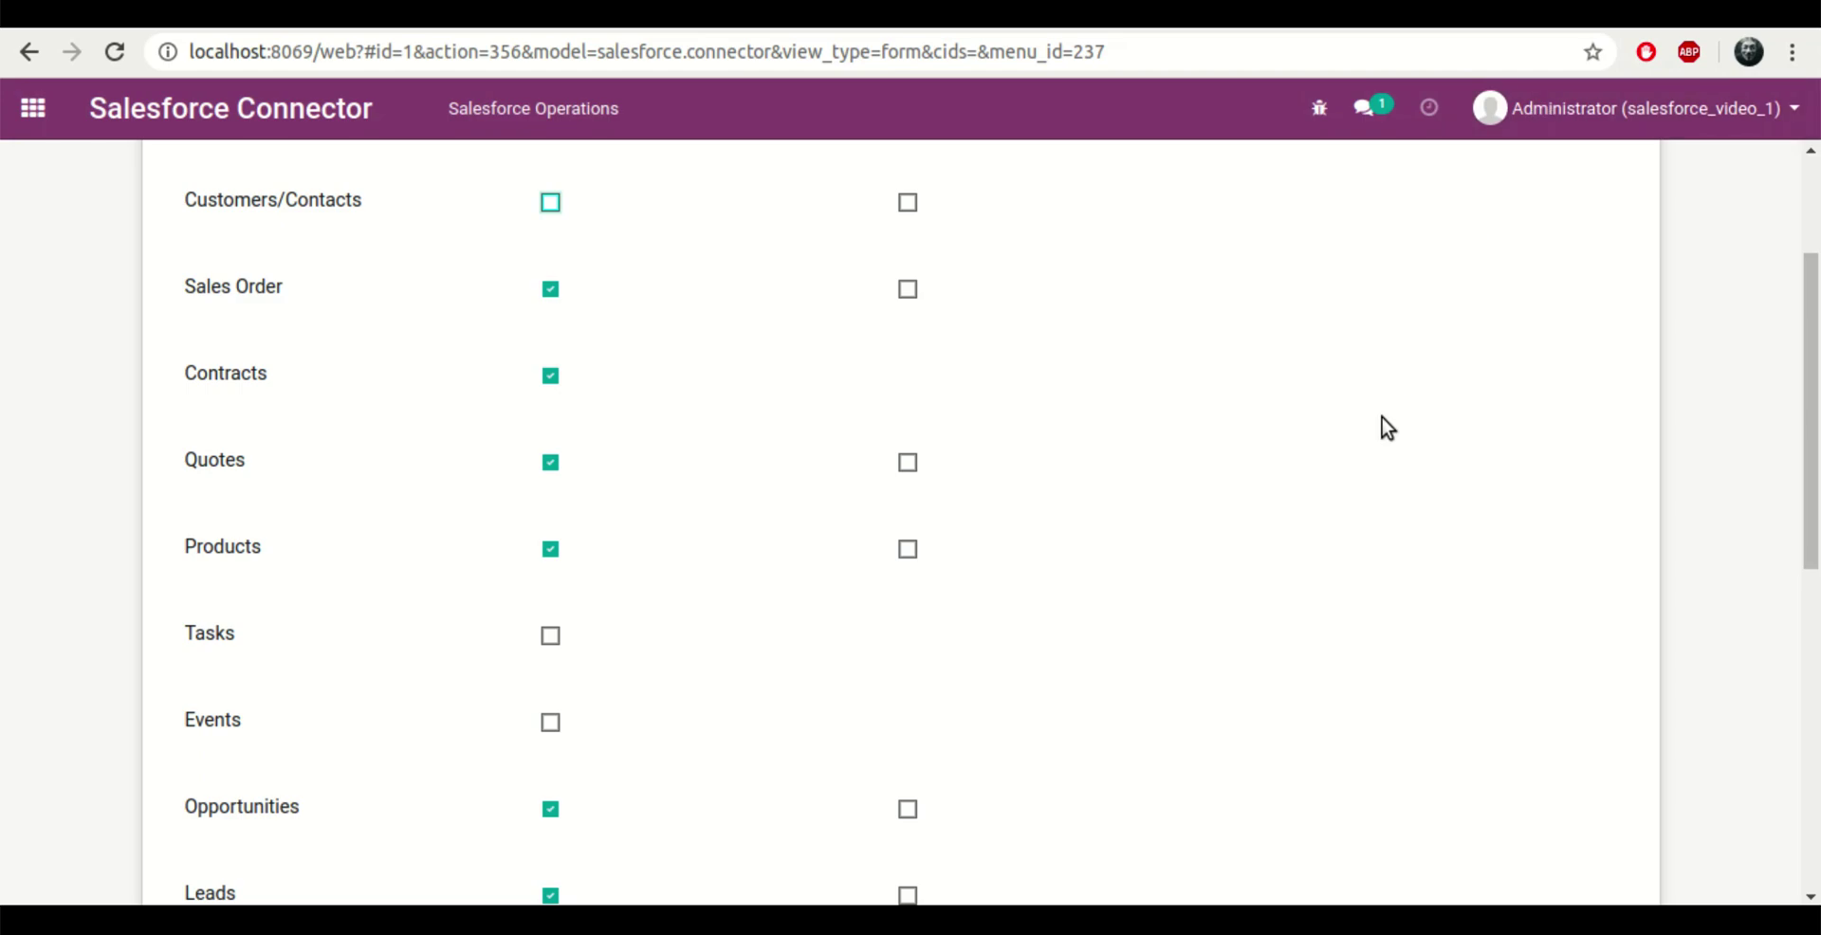
scroll(1381, 418, "down", 8)
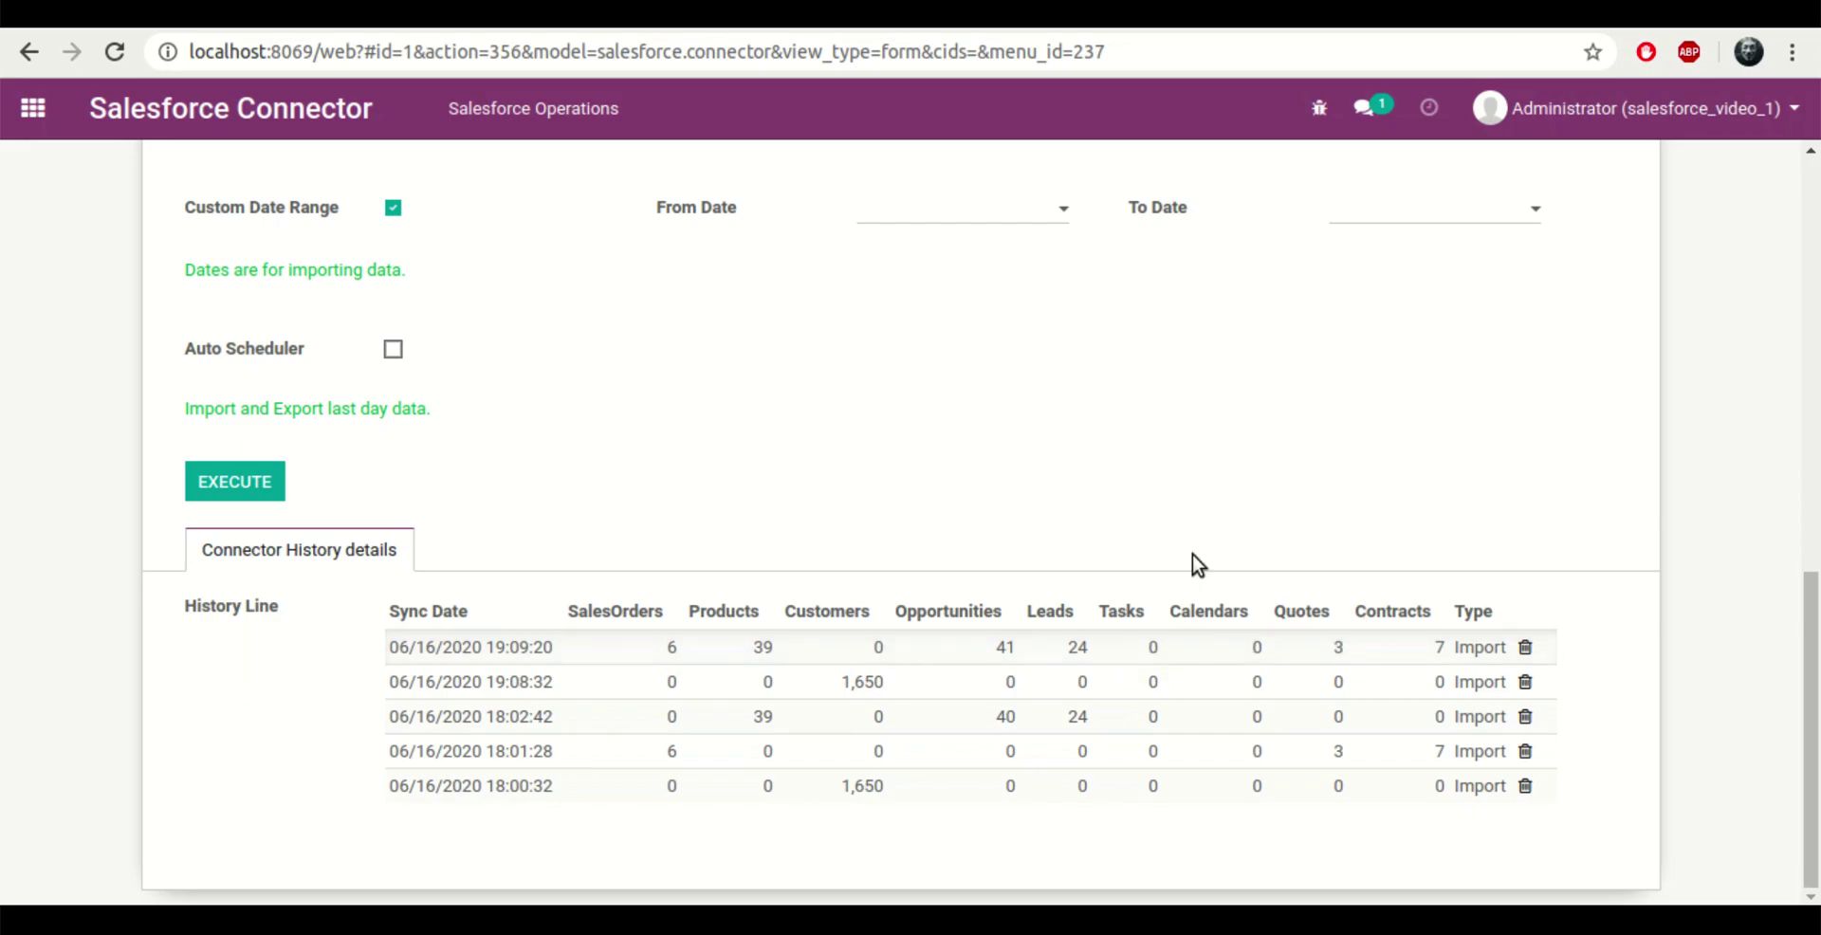
scroll(1012, 481, "up", 10)
- Review the quotations list in the Sales app and open the United Oil & Gas Corp. sales order expected on 05/07/2020
left_click(32, 107)
left_click(1231, 422)
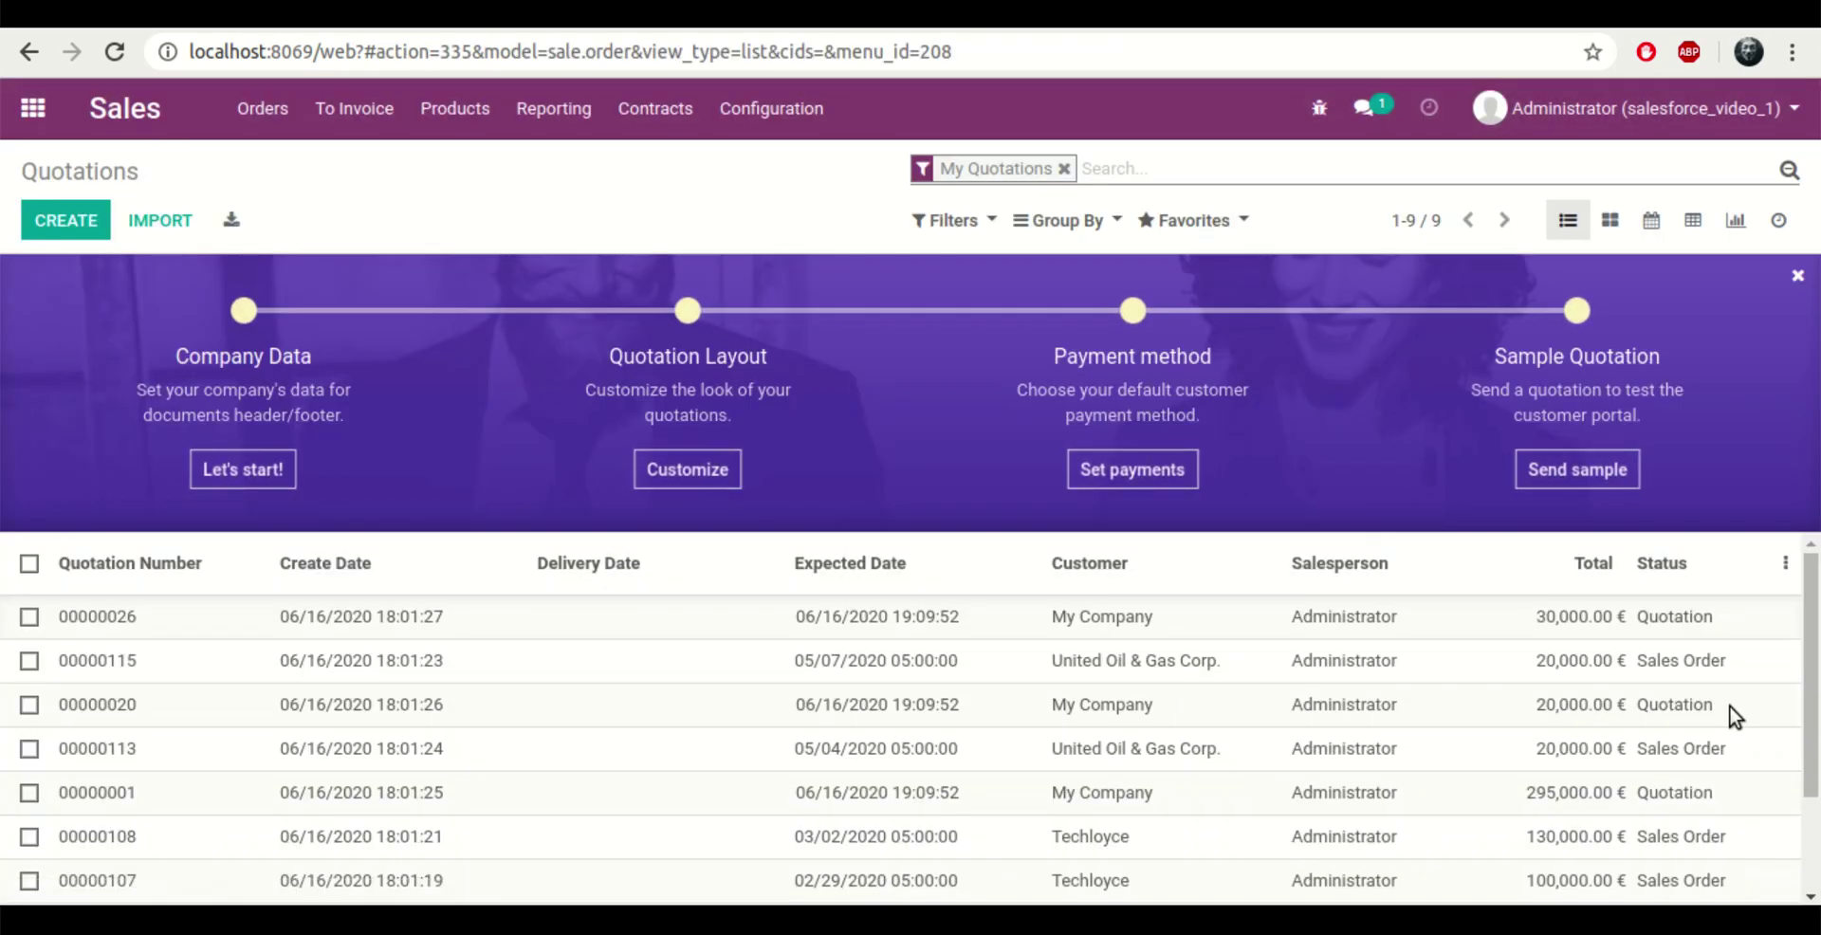
scroll(1810, 712, "down", 3)
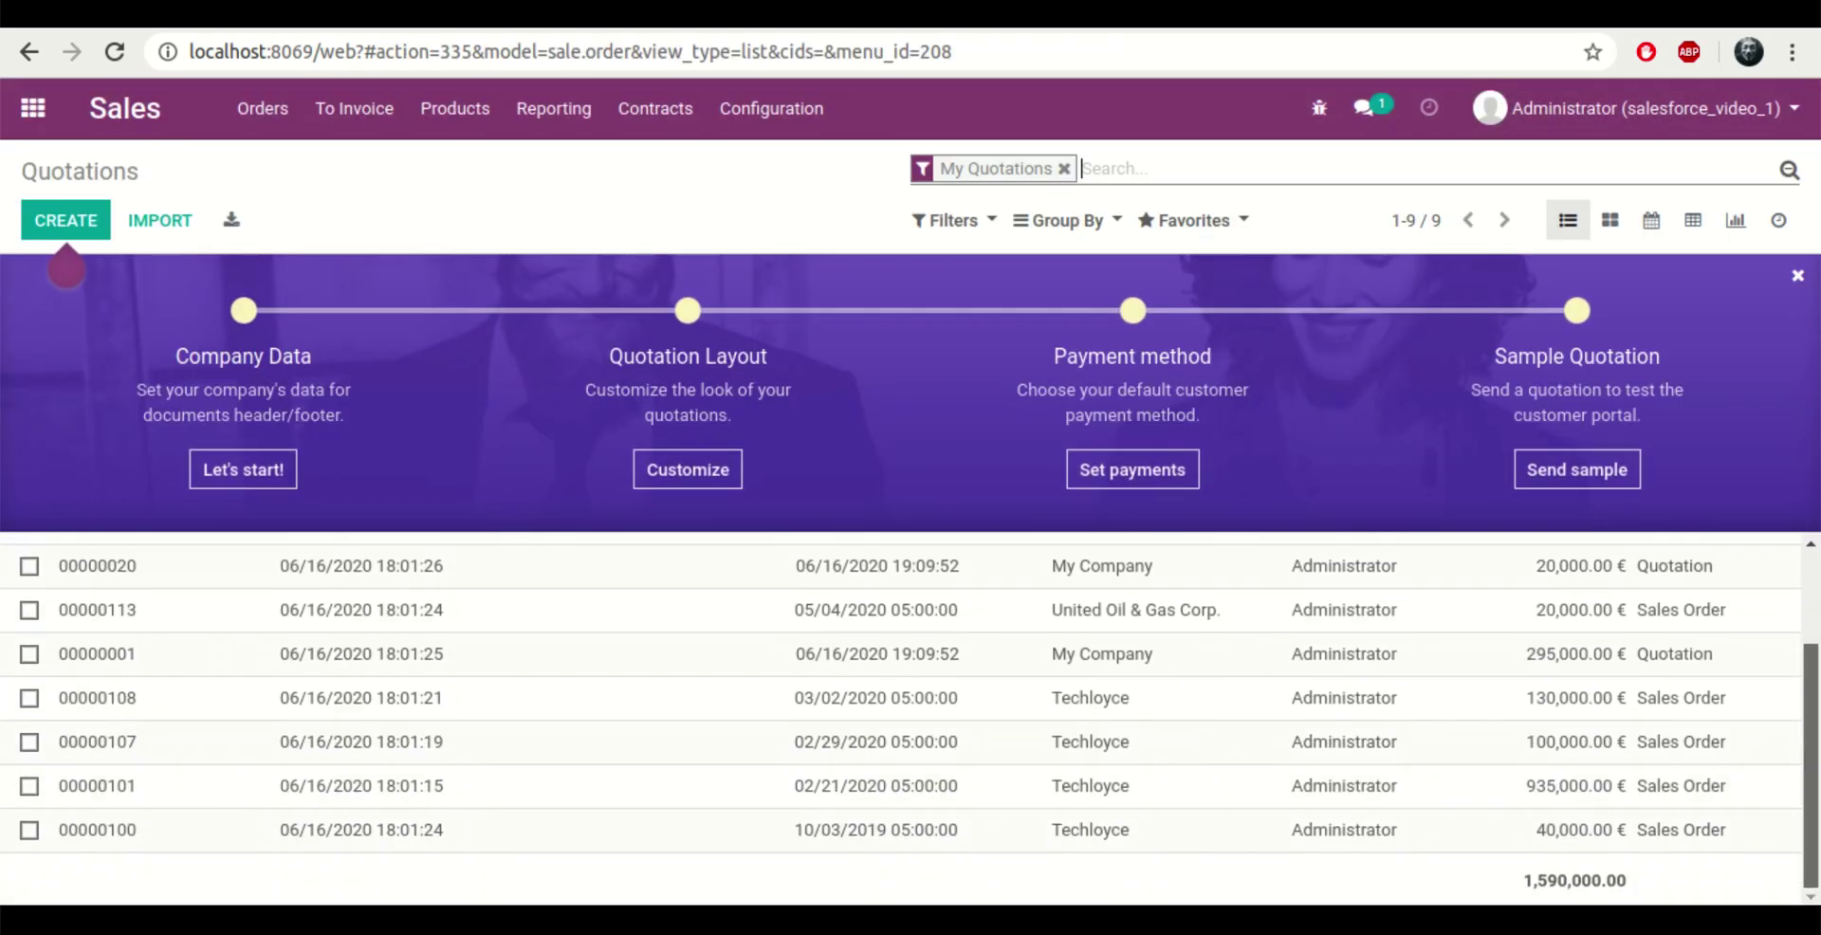
scroll(1652, 664, "up", 3)
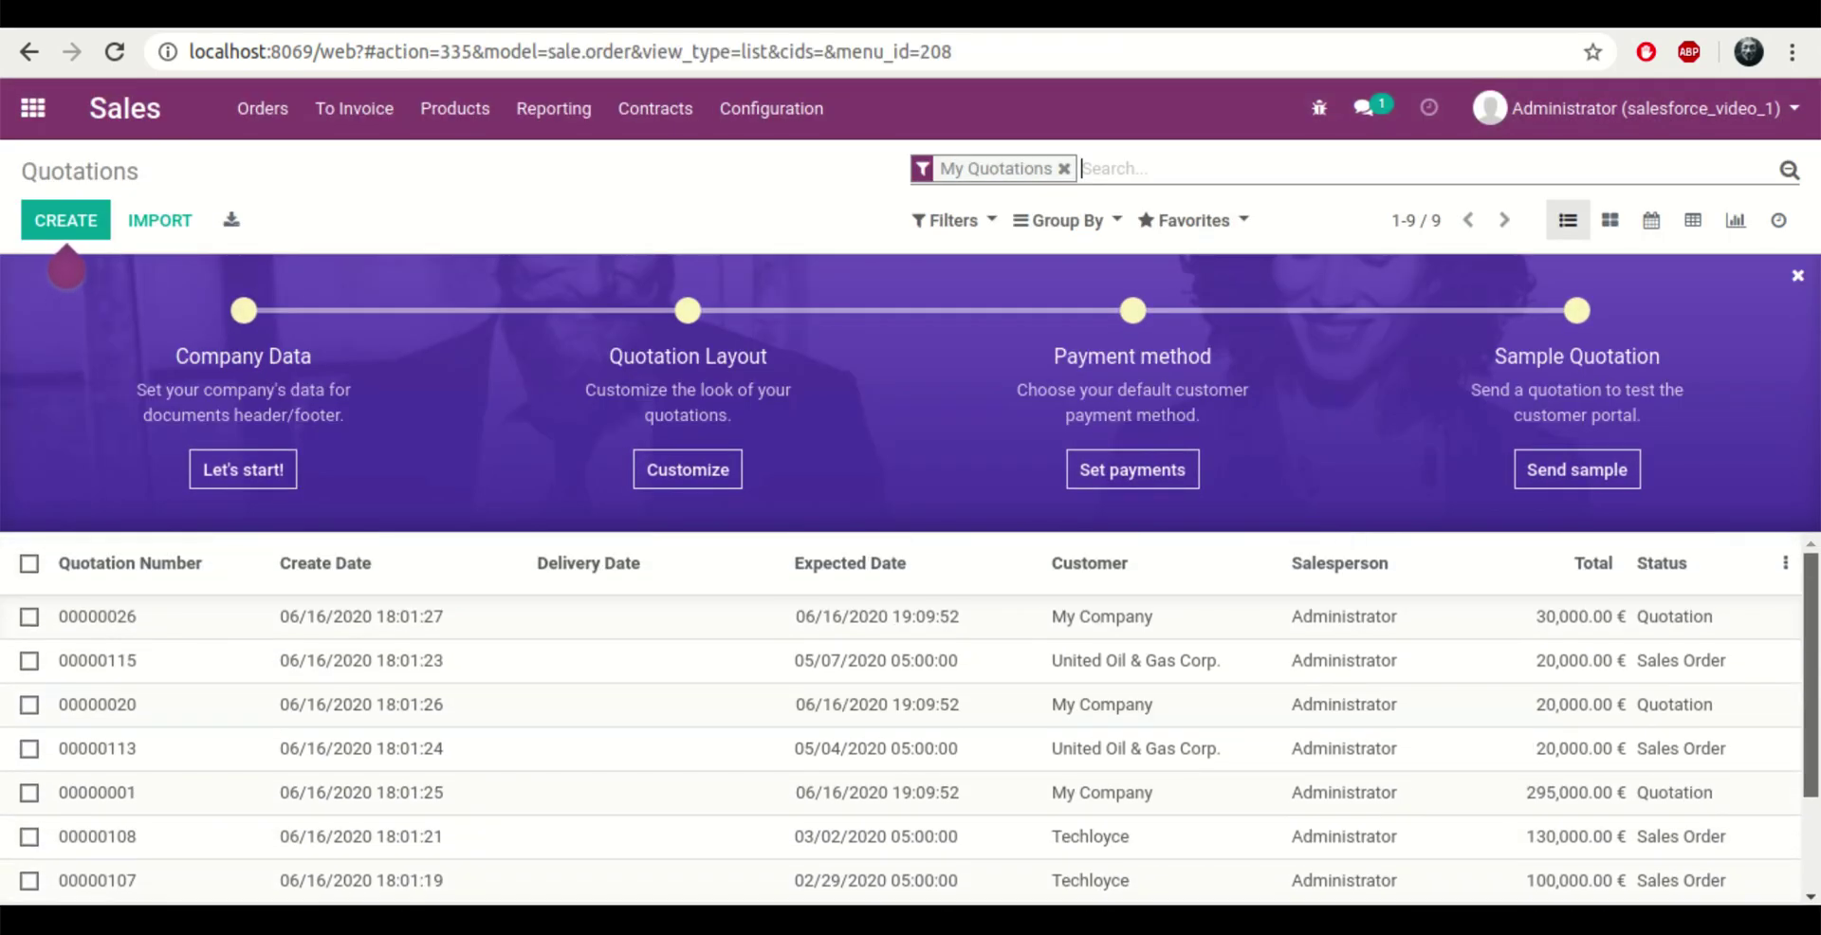
left_click(1651, 662)
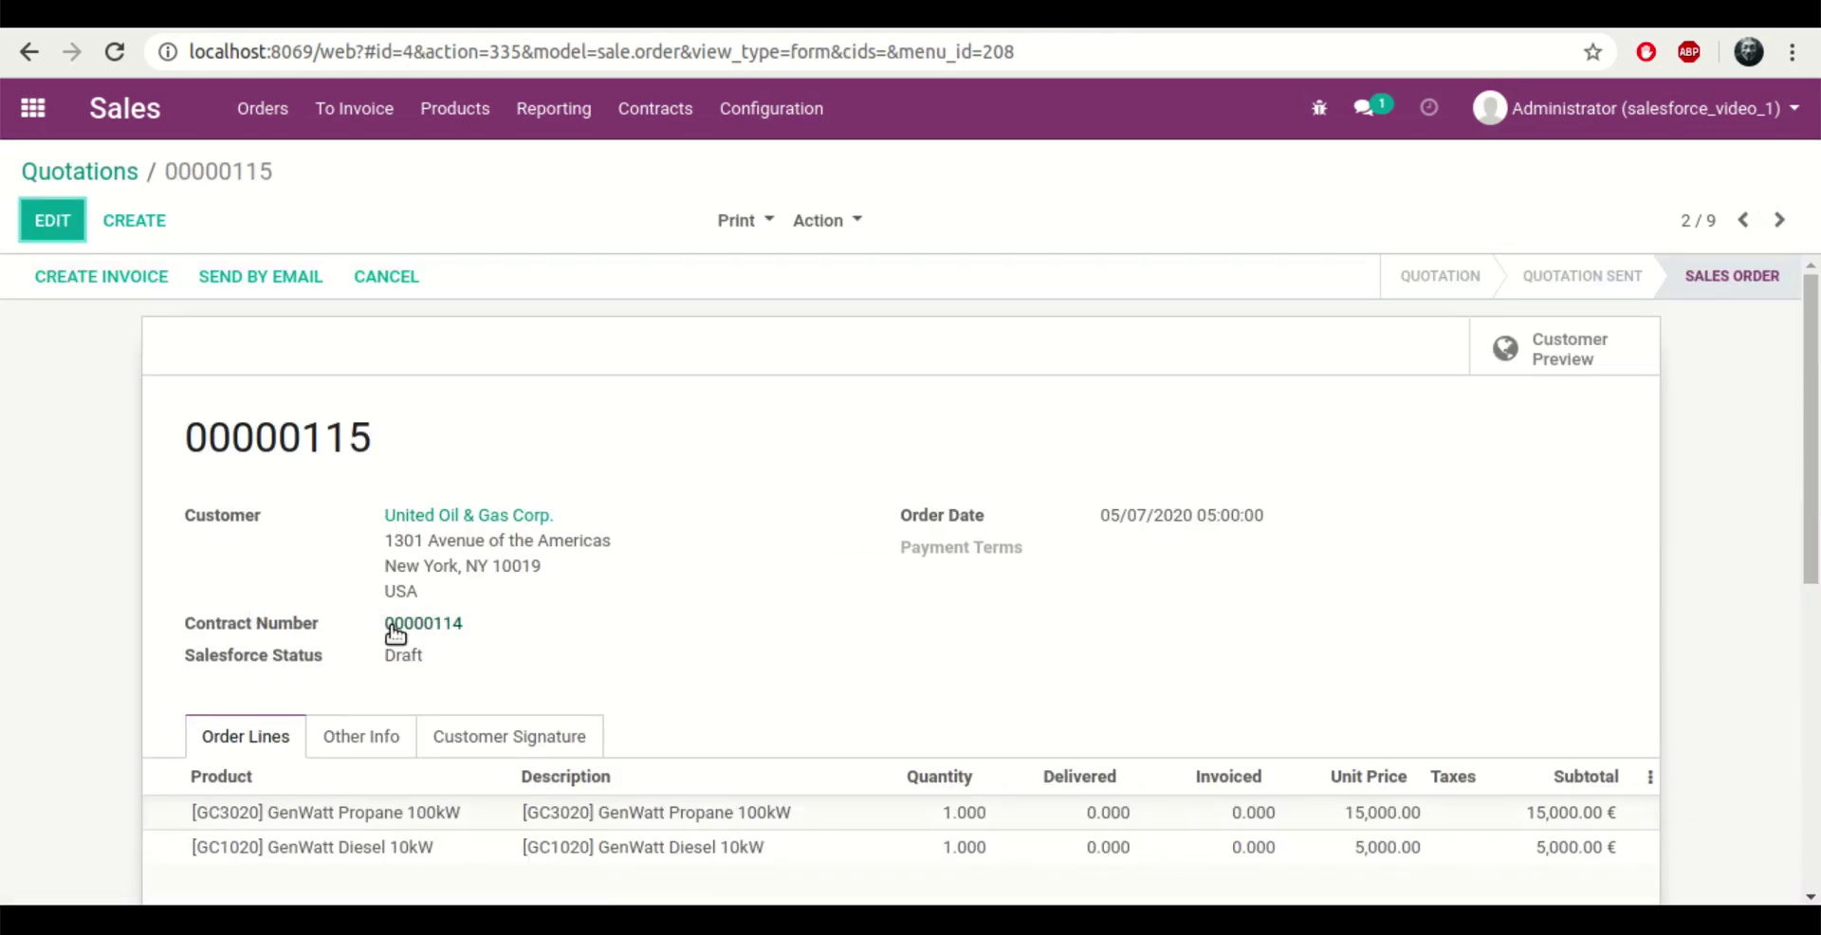
- Review the imported contracts list in Sales and inspect the draft contract starting 02/12/2020
left_click(622, 124)
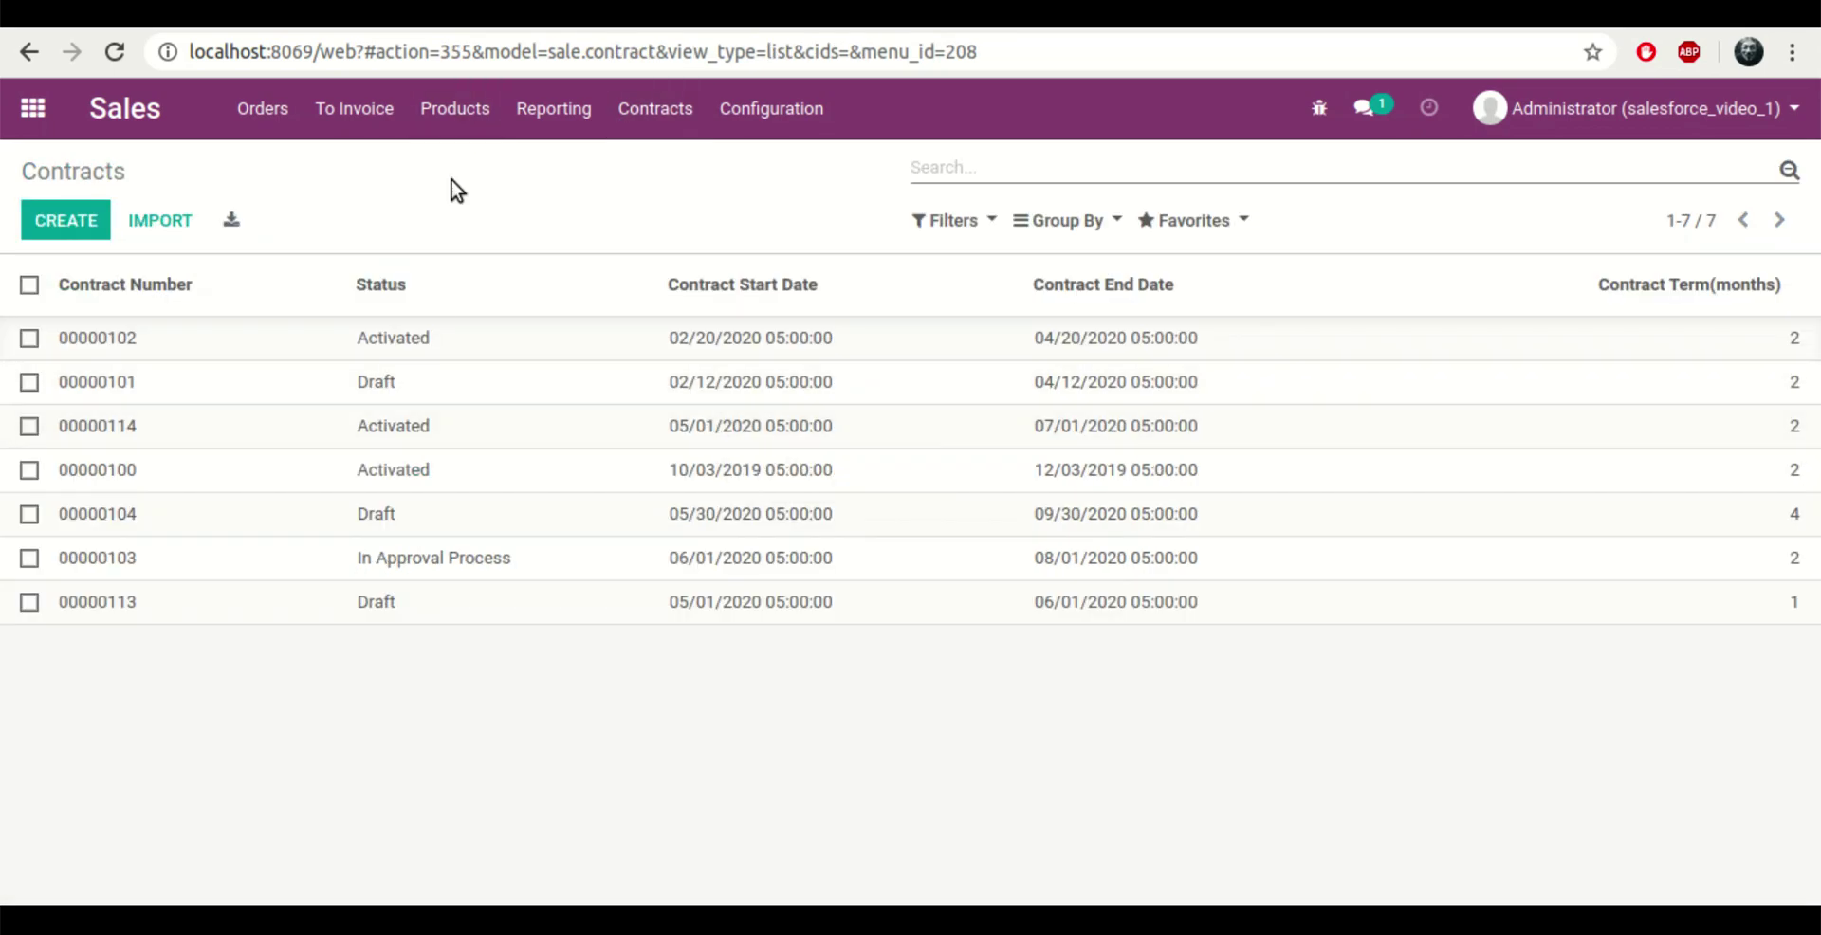
left_click(418, 384)
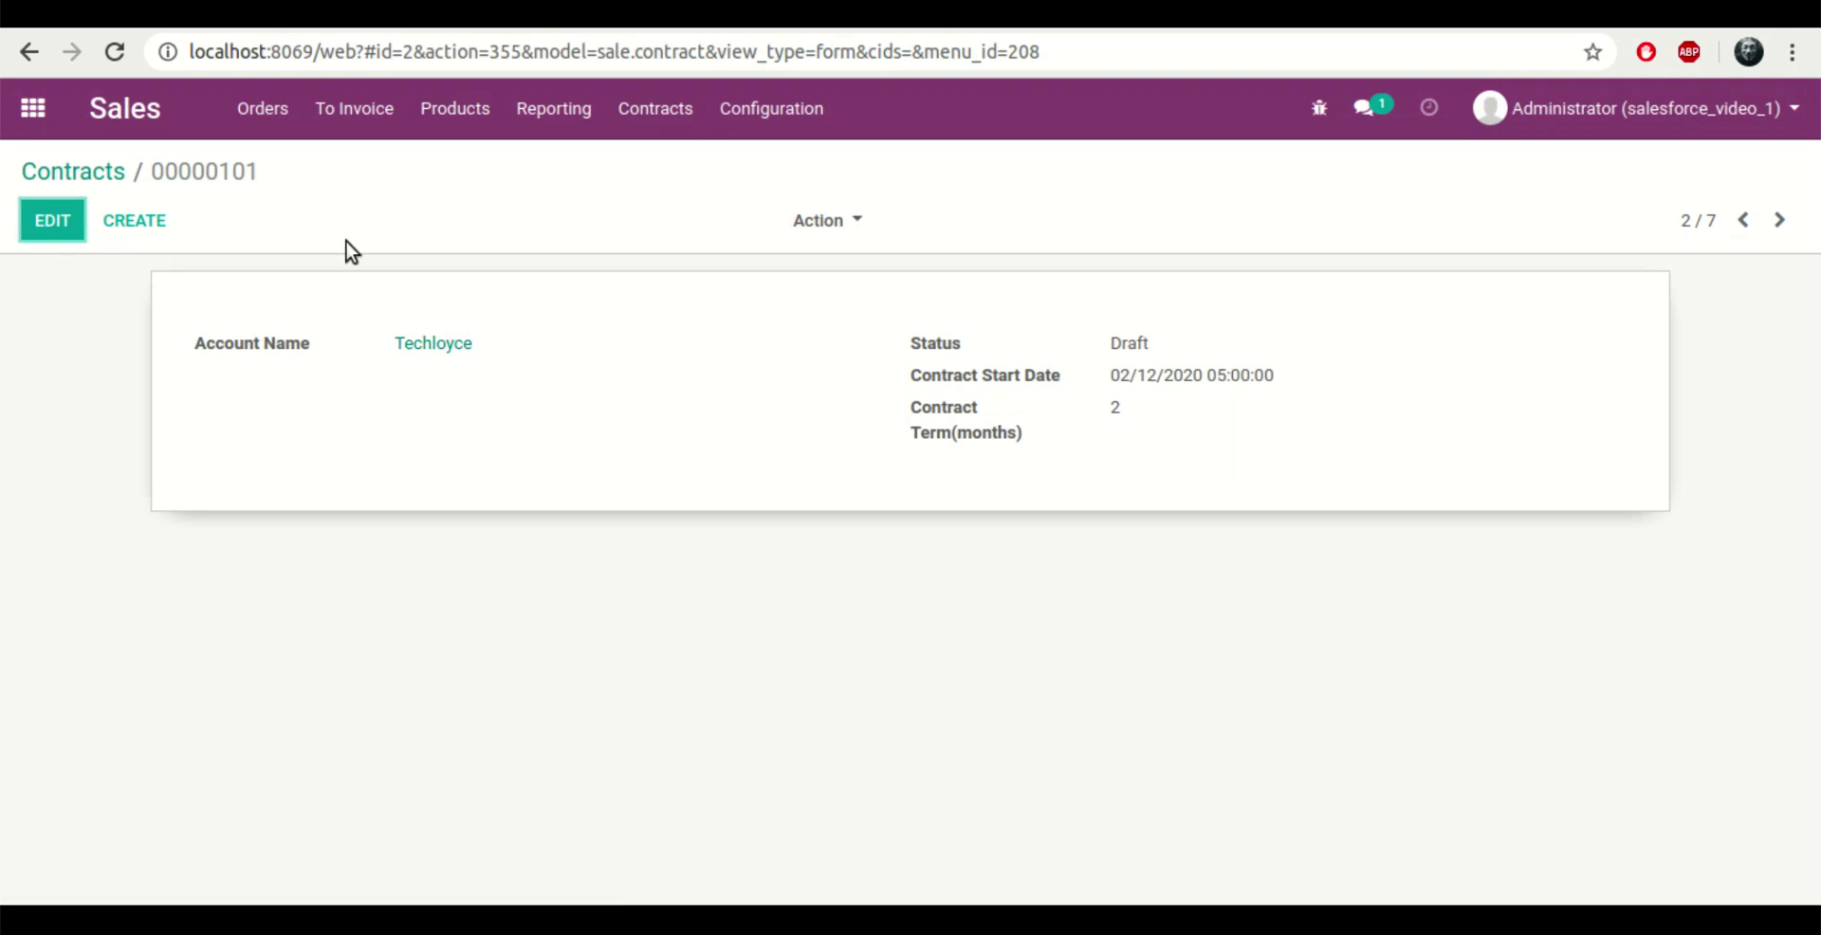
left_click(95, 168)
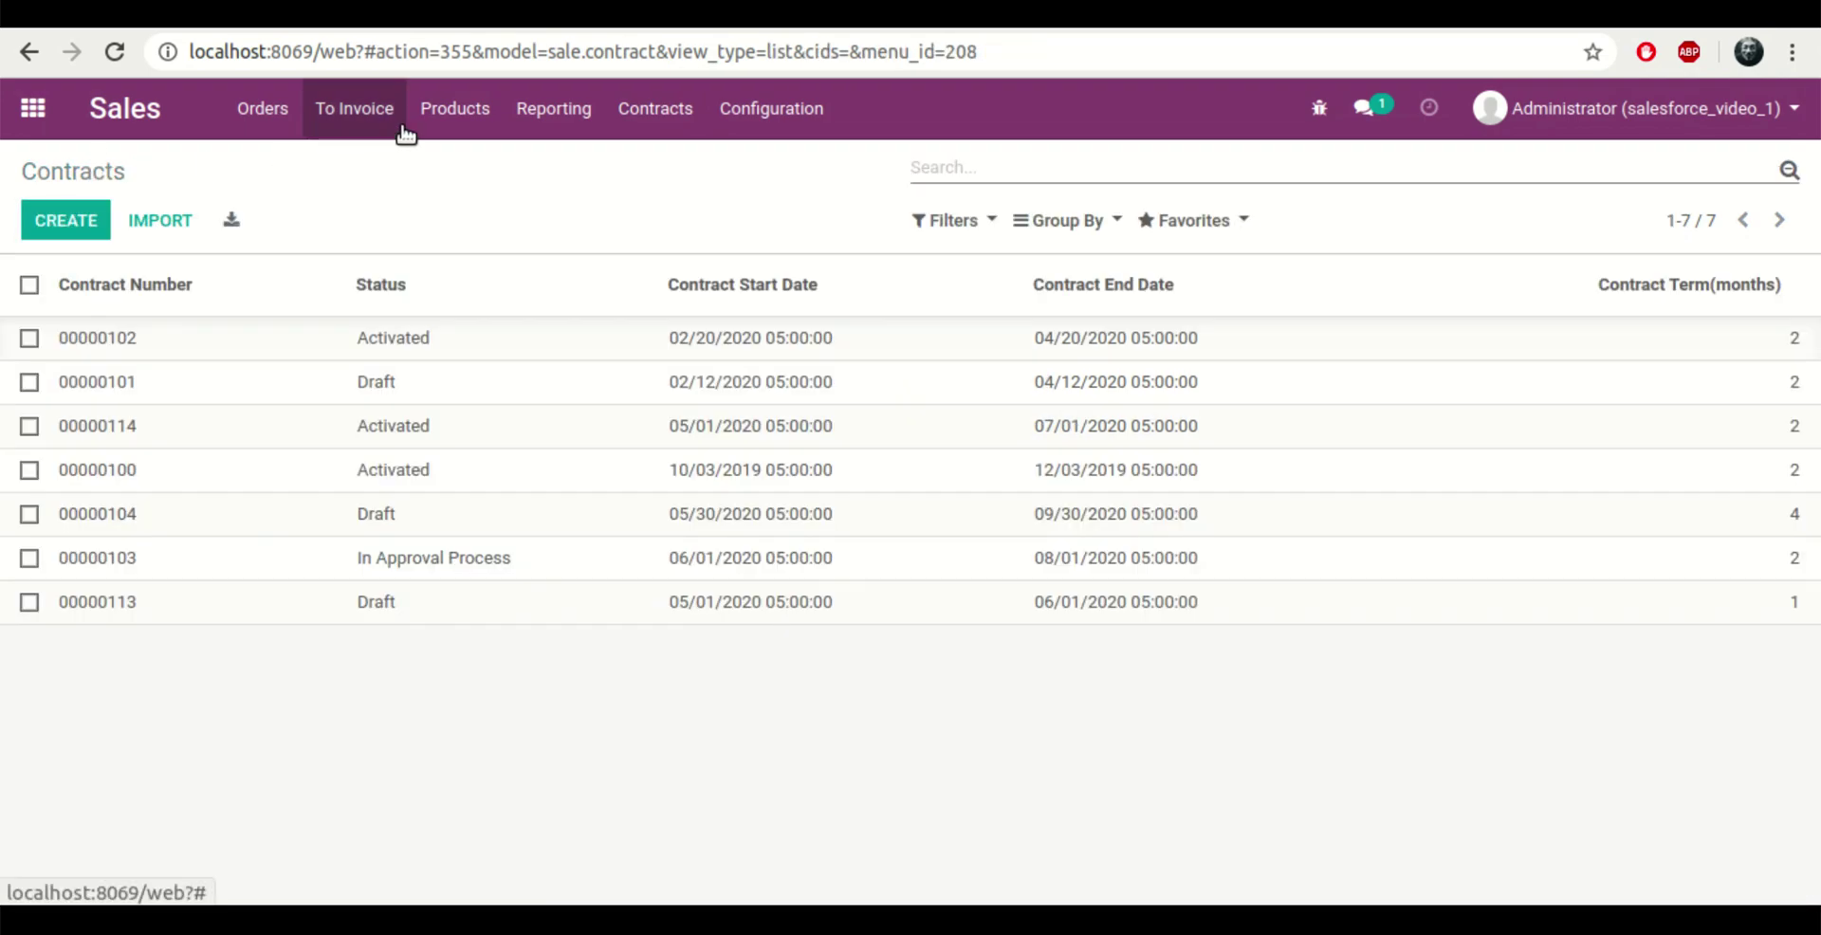
- Browse the imported products in Sales and inspect the GenWatt Gasoline 300kW product's details
left_click(444, 121)
left_click(459, 161)
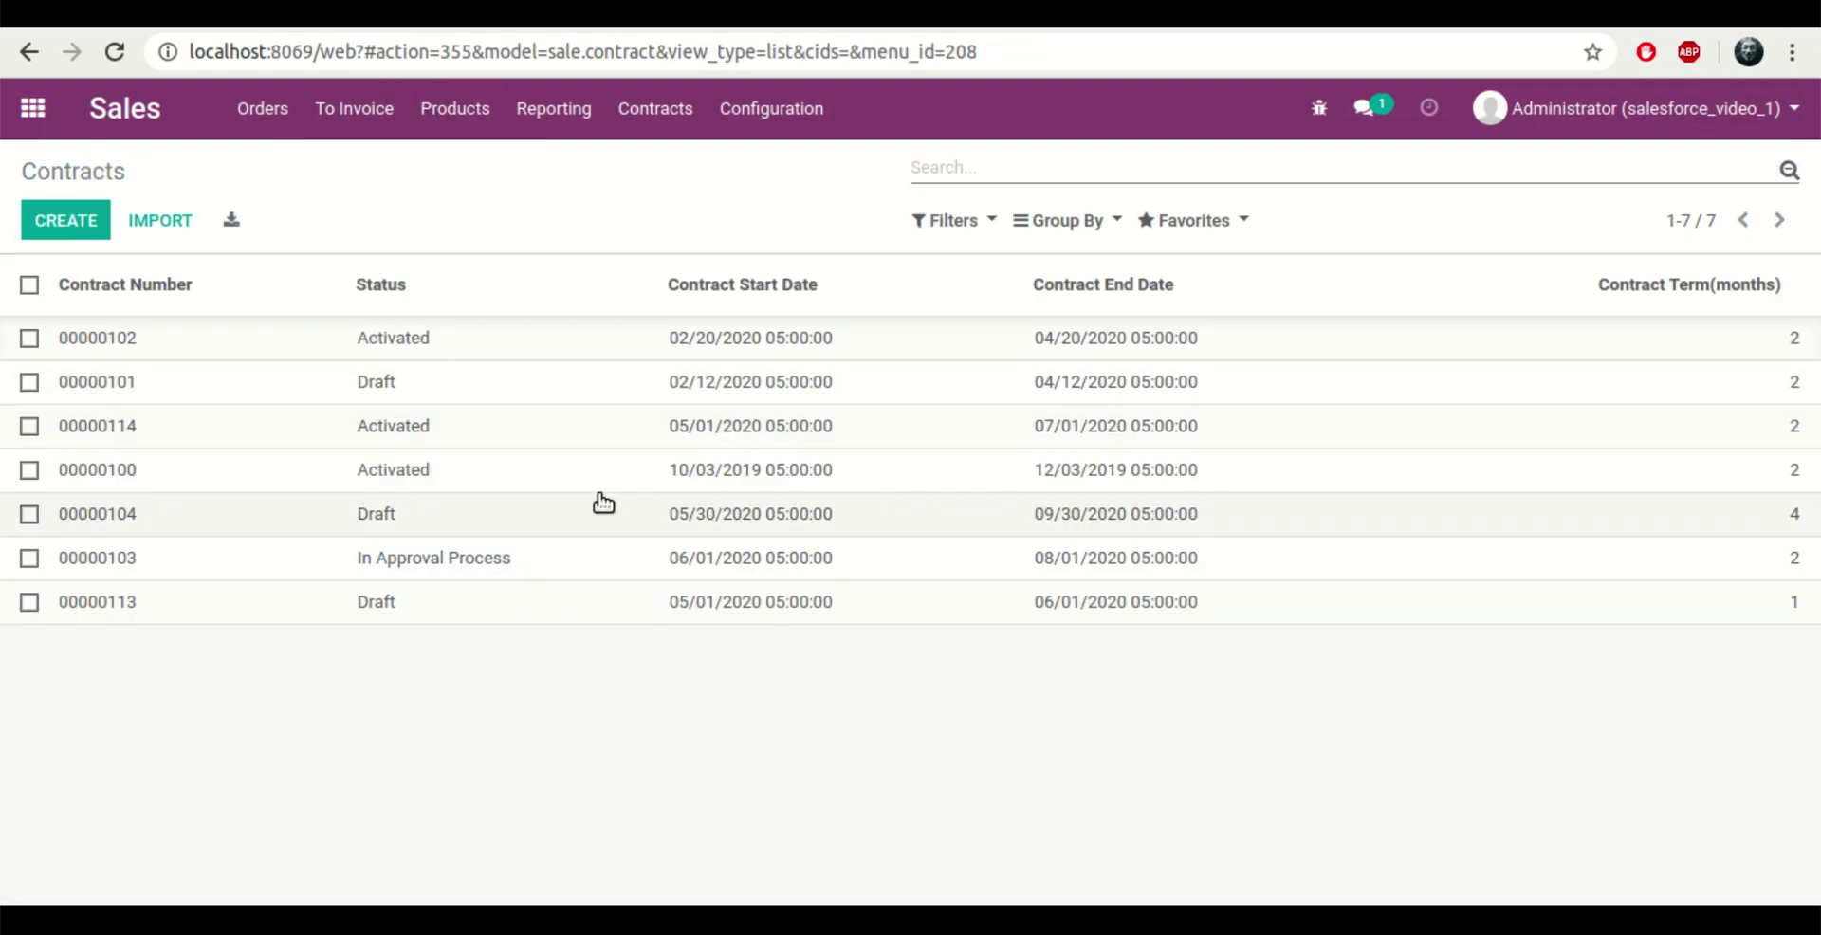
scroll(603, 501, "down", 2)
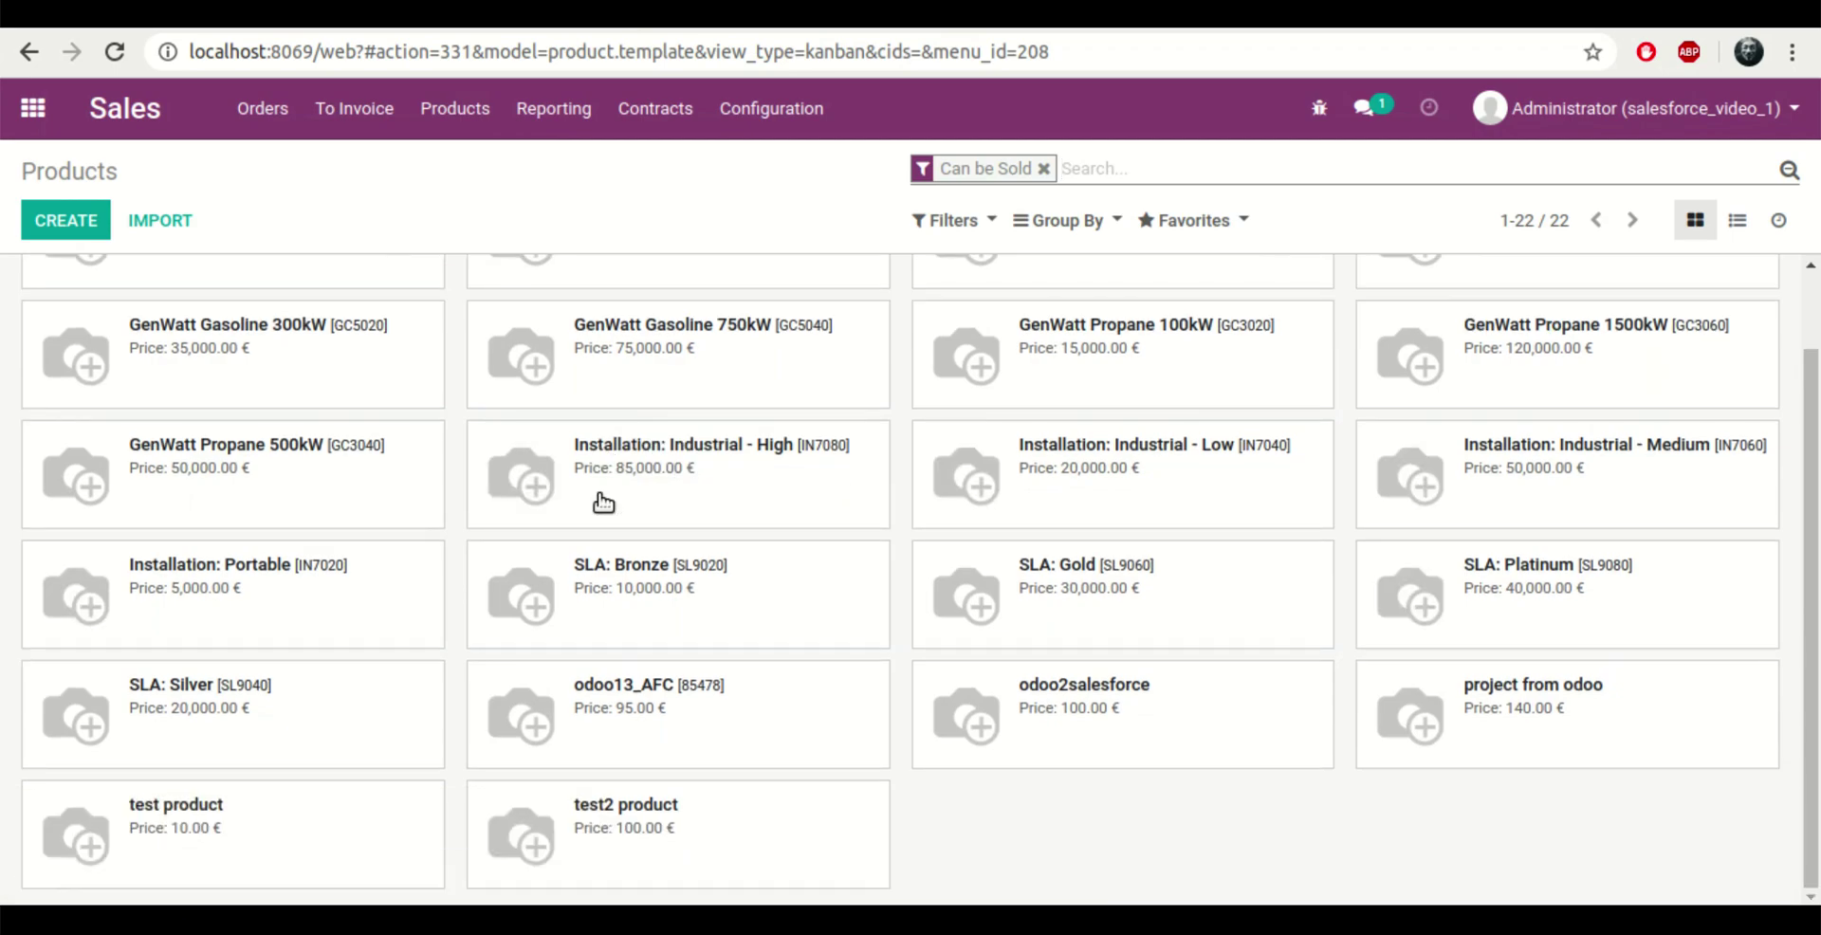
left_click(370, 384)
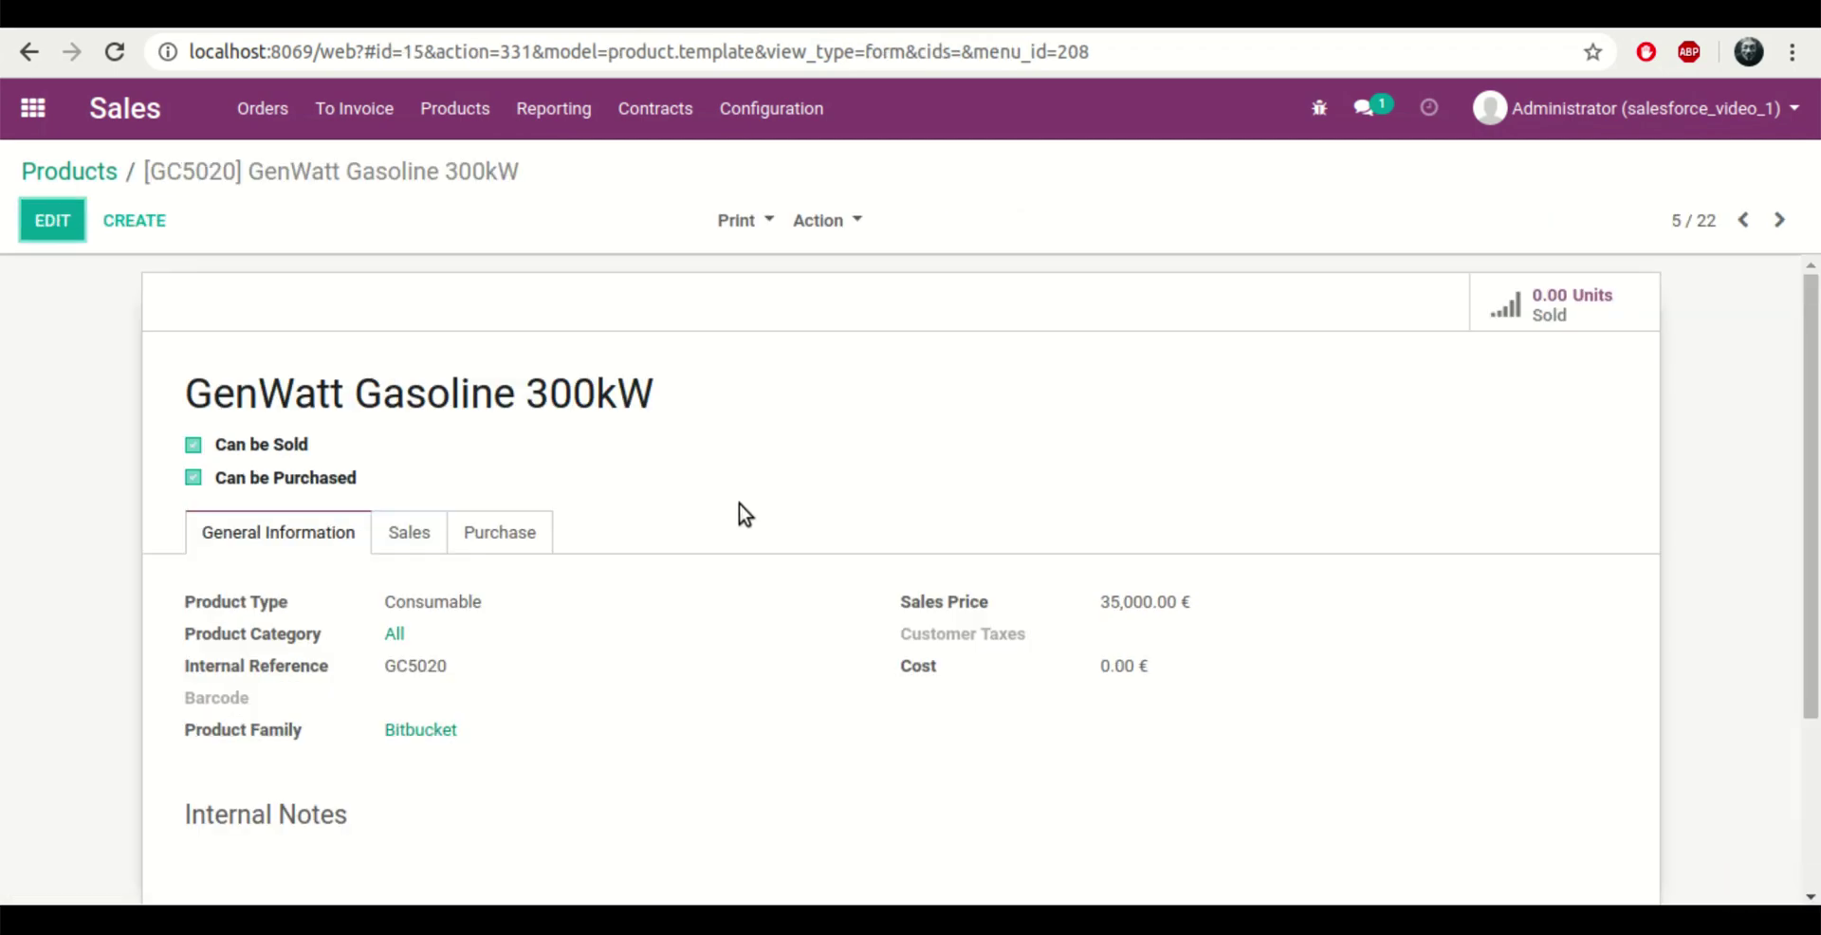
scroll(738, 503, "down", 3)
scroll(738, 503, "up", 2)
scroll(738, 503, "up", 1)
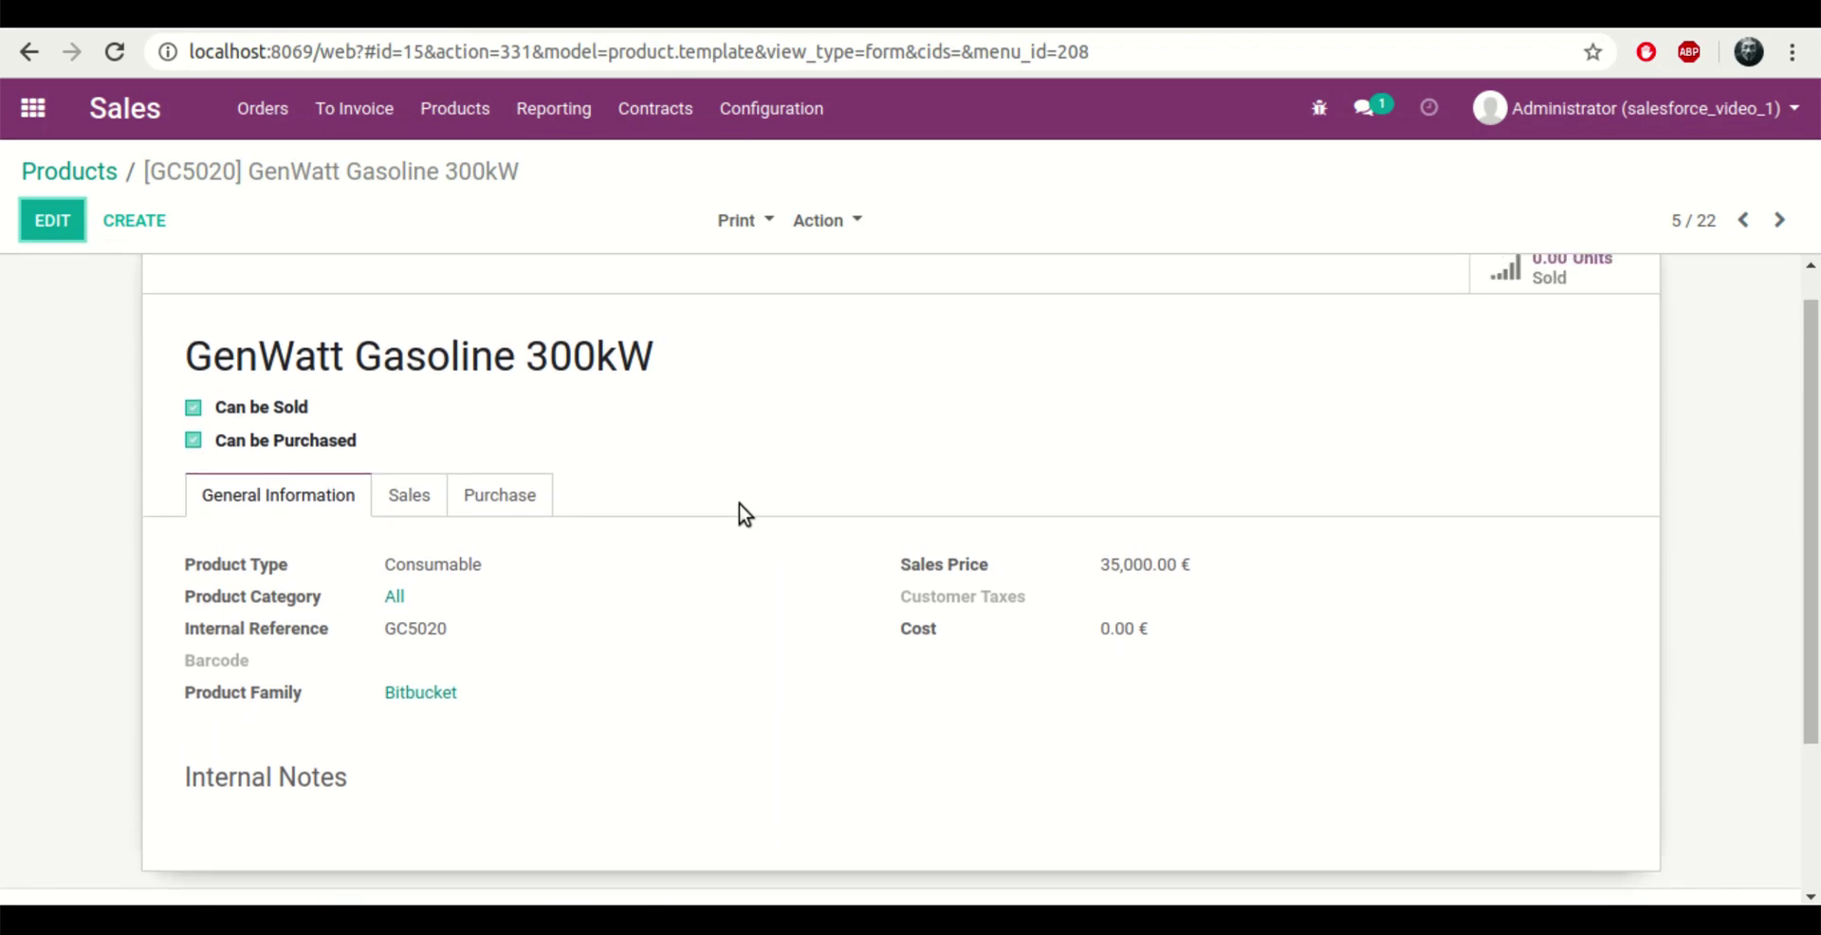
left_click(87, 172)
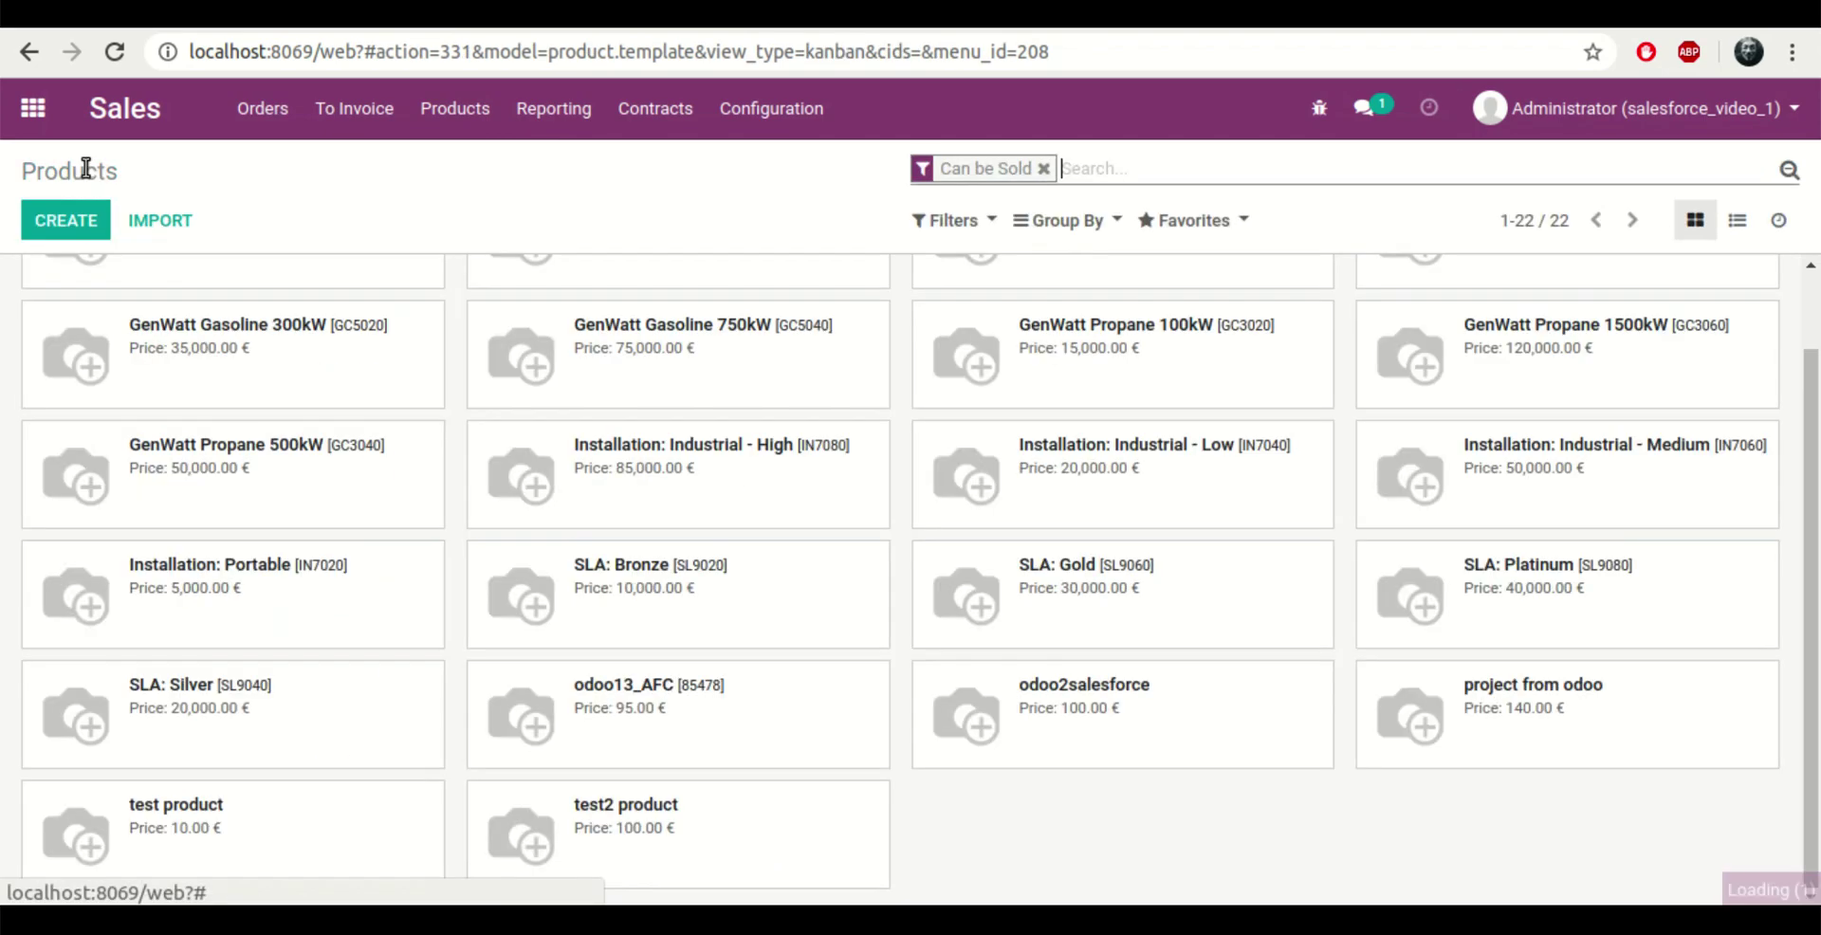
- Browse the imported opportunities in the CRM app's pipeline and the imported leads in its leads list
left_click(30, 116)
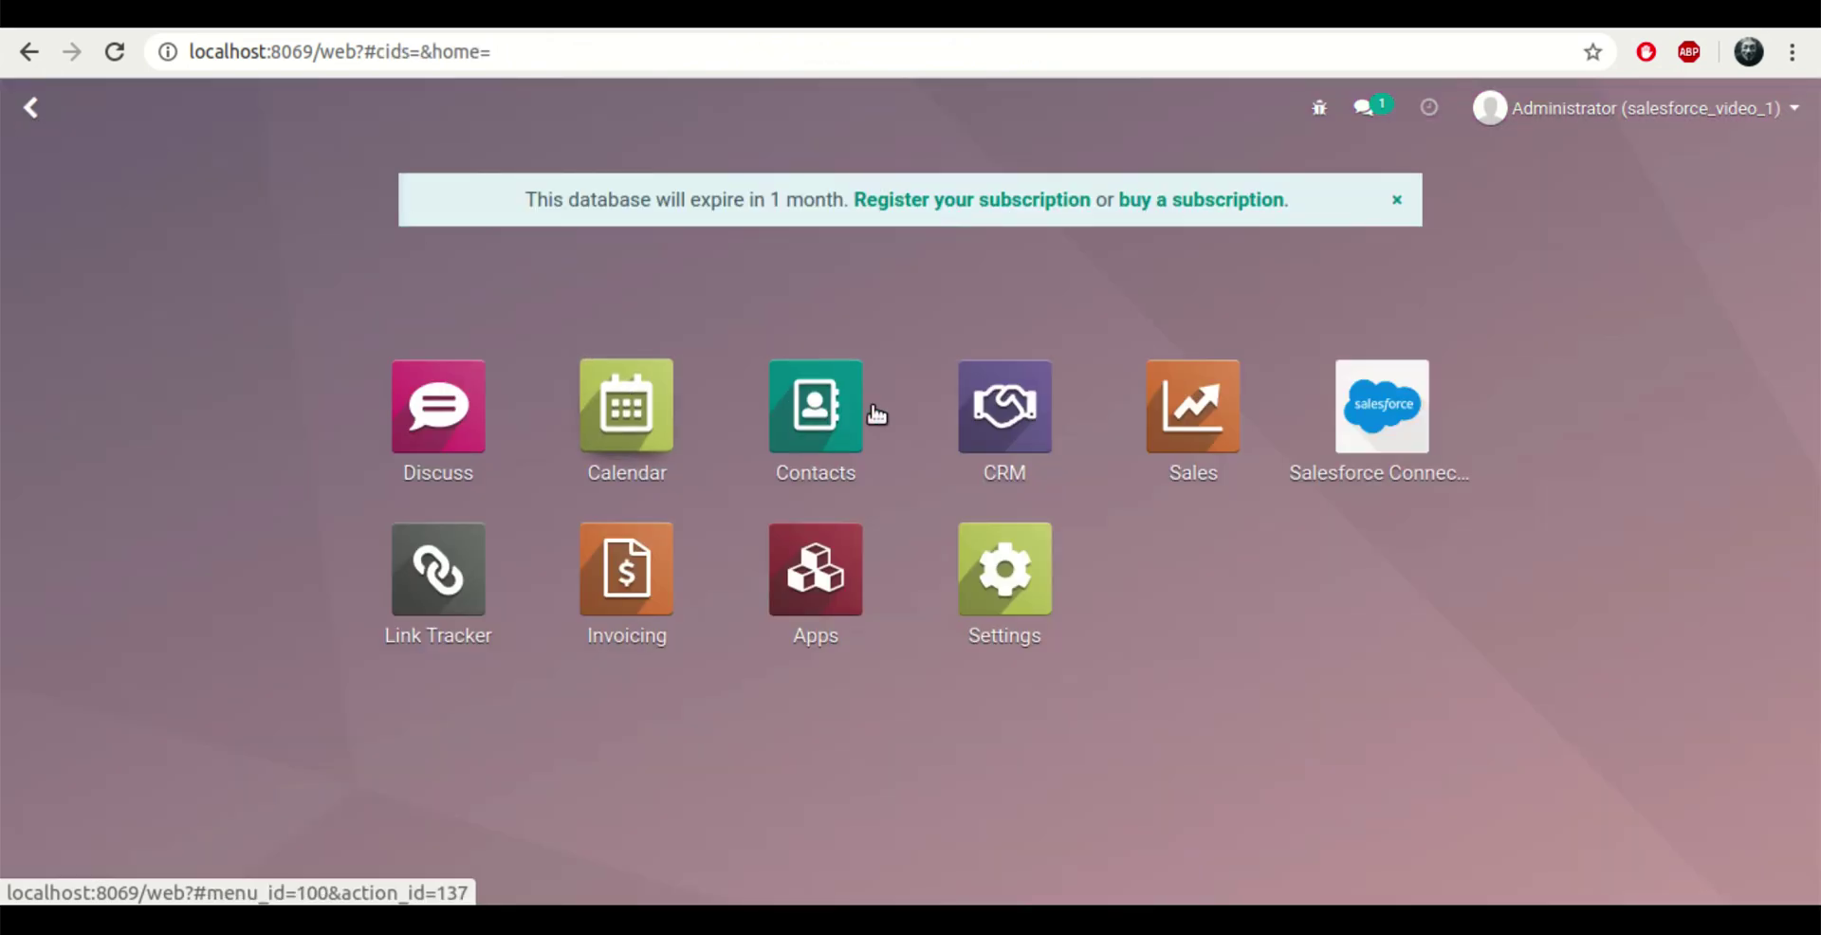
left_click(982, 420)
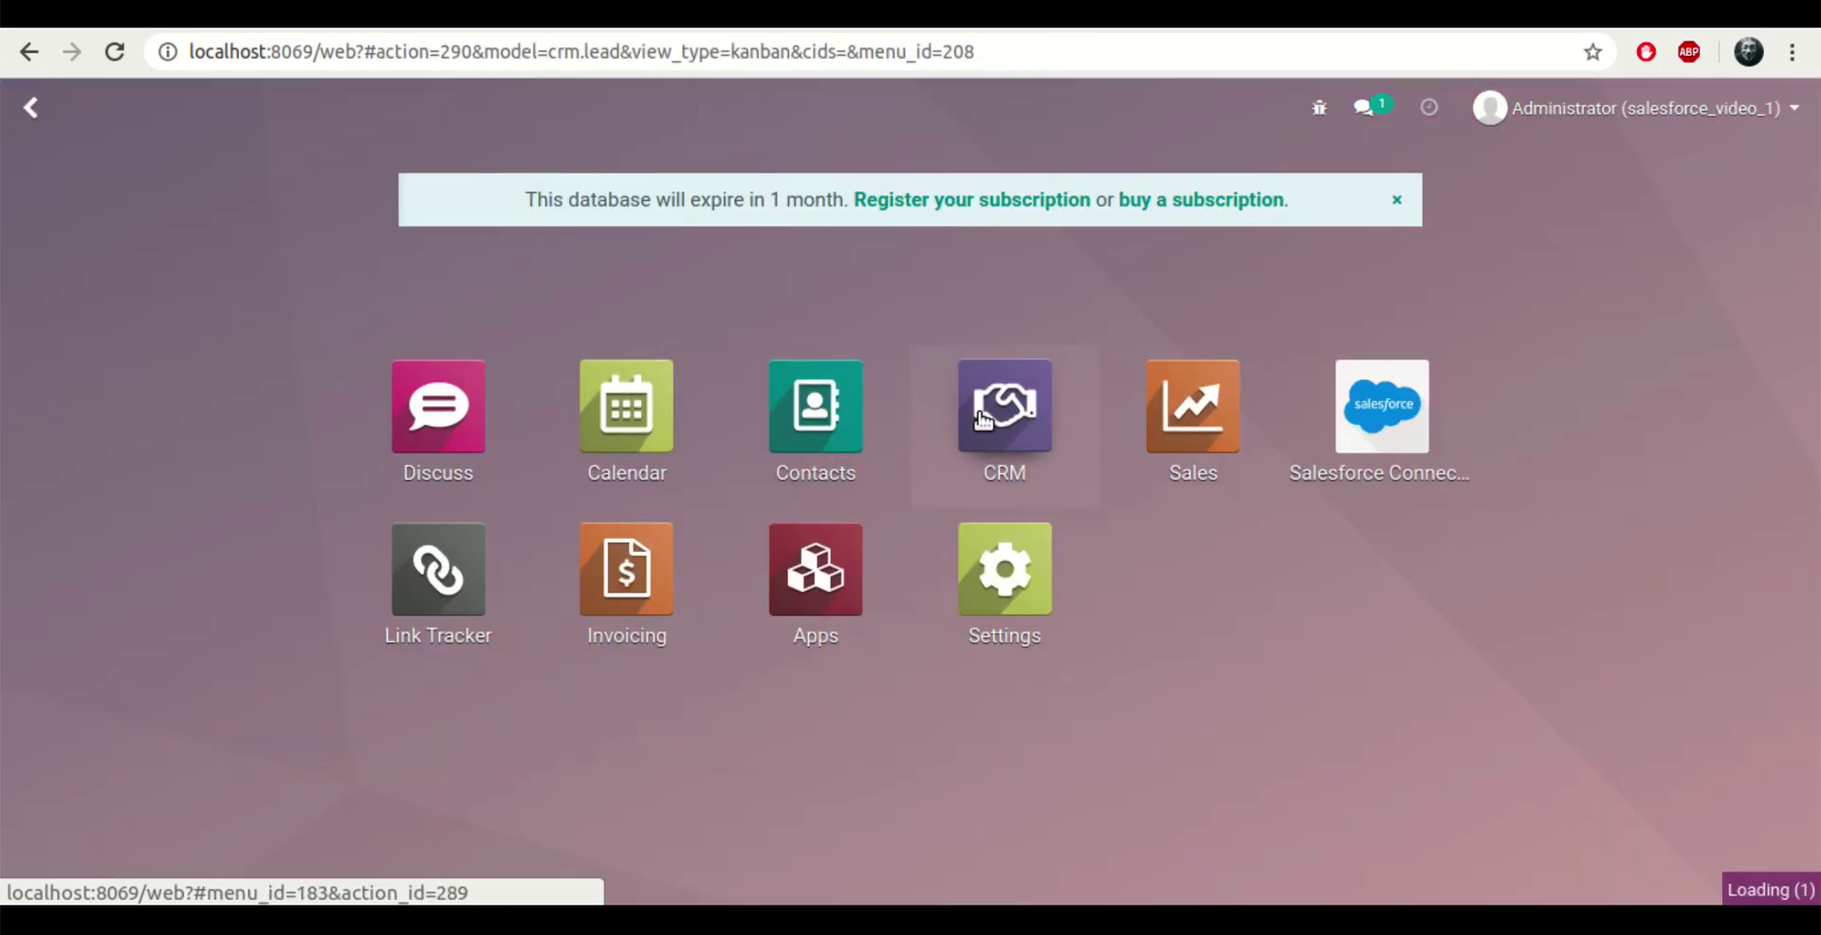
scroll(1258, 702, "down", 10)
scroll(1258, 698, "up", 10)
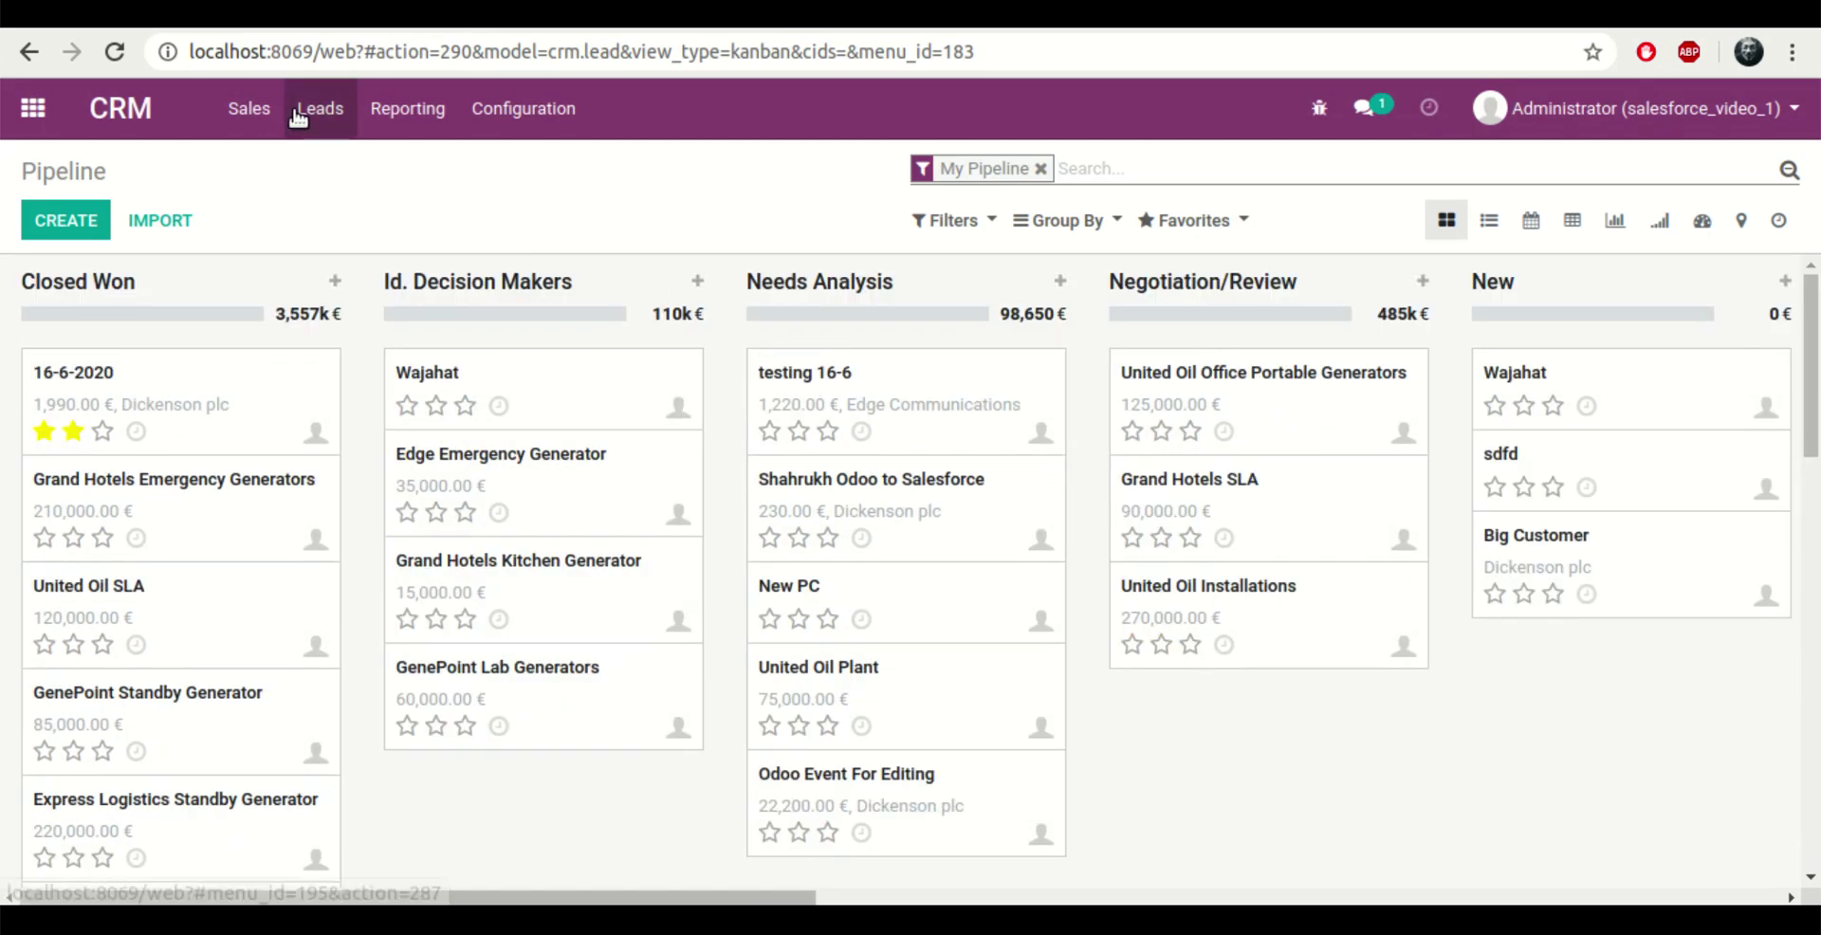
left_click(316, 109)
scroll(1242, 780, "down", 5)
scroll(1243, 780, "up", 5)
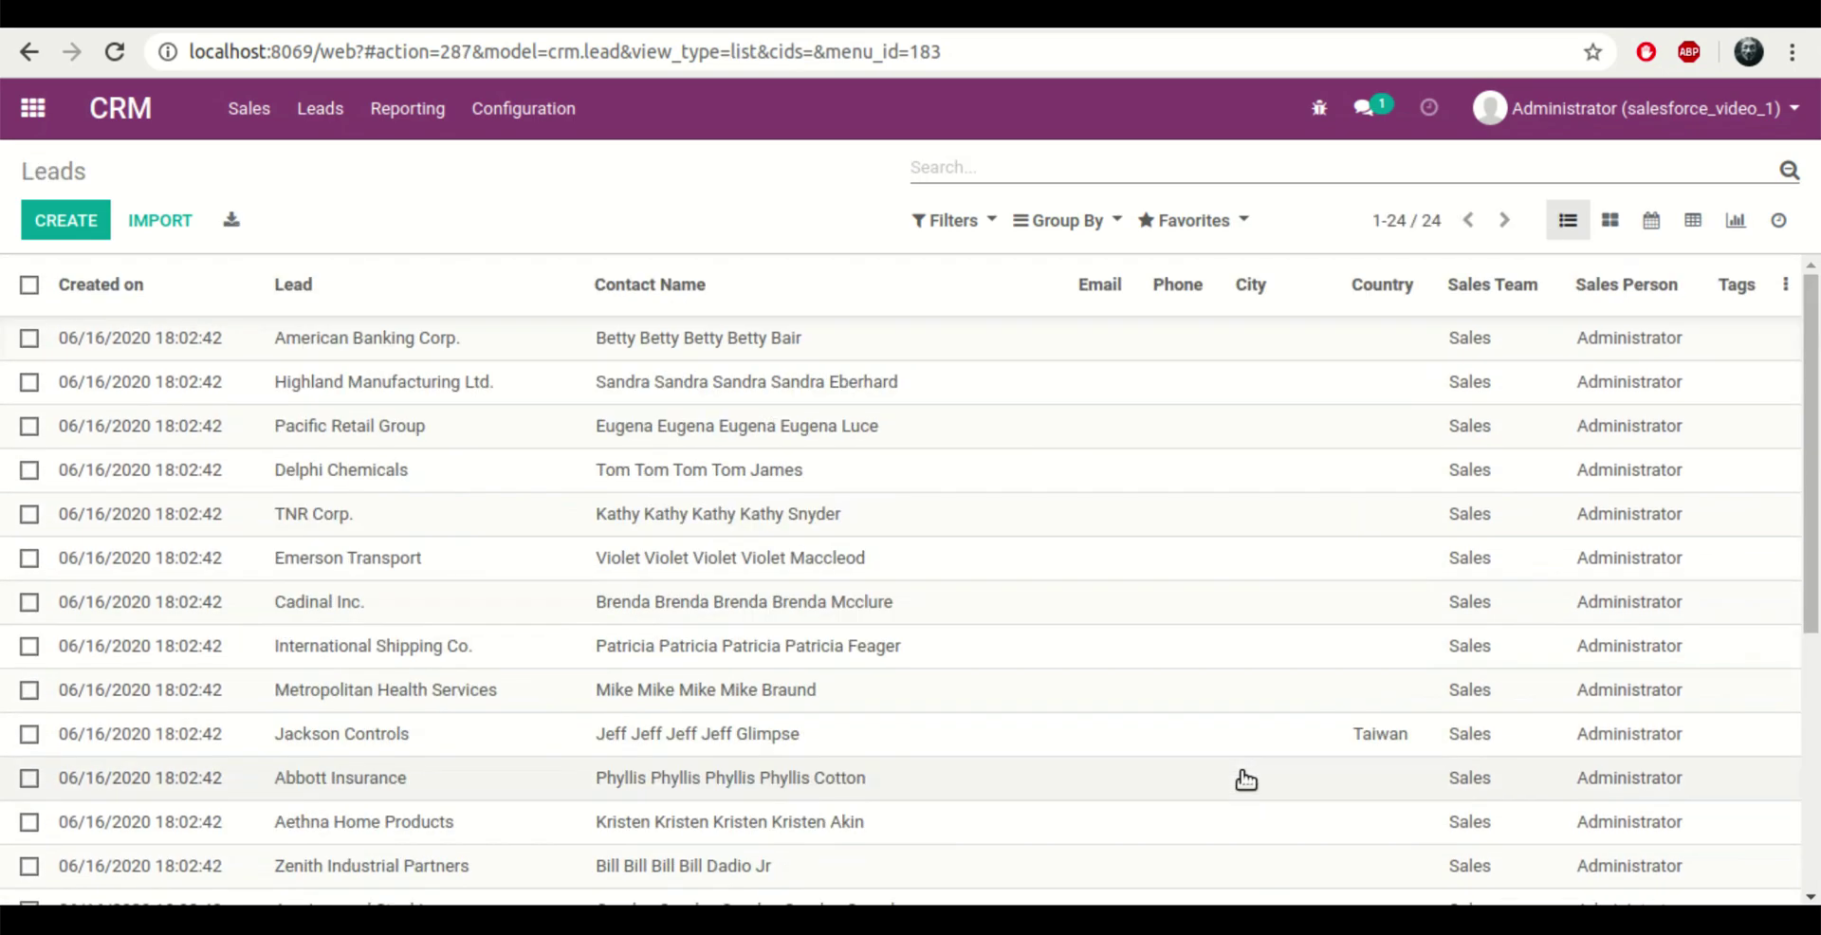
- In the Salesforce settings, enable synchronization of upcoming Leads and Opportunities with Salesforce and save the settings
left_click(33, 108)
left_click(981, 603)
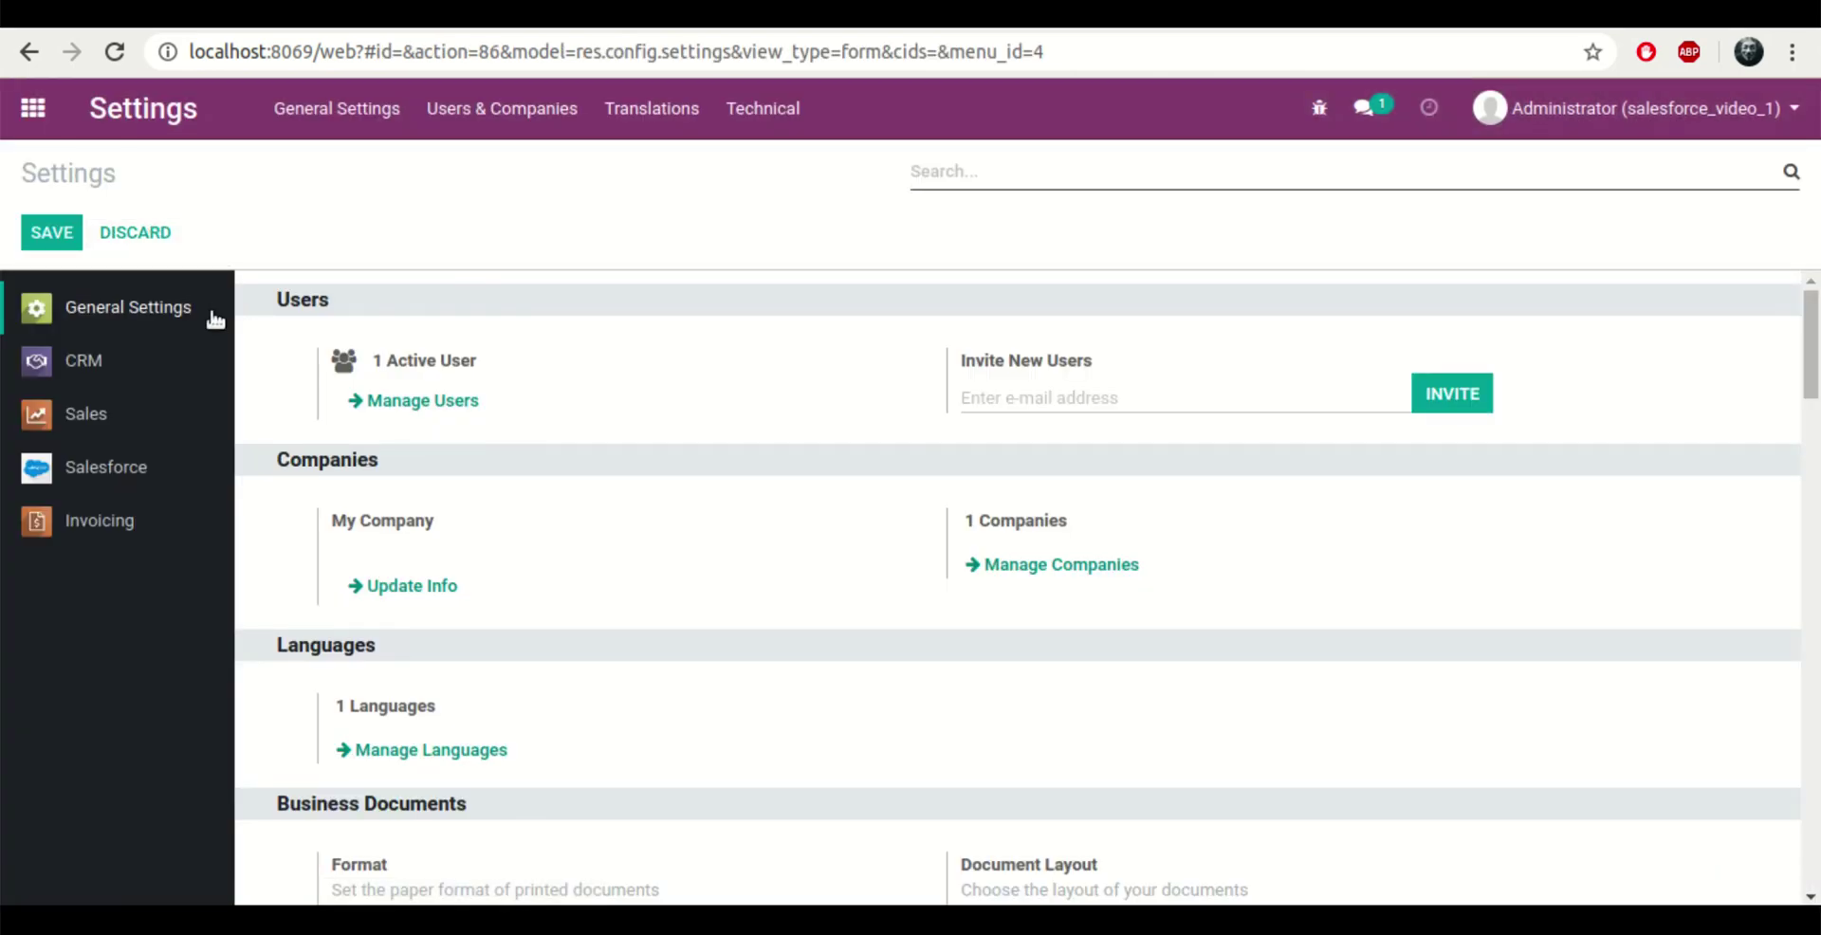
left_click(112, 466)
scroll(396, 578, "down", 3)
left_click(286, 452)
left_click(914, 451)
triple_click(1003, 477)
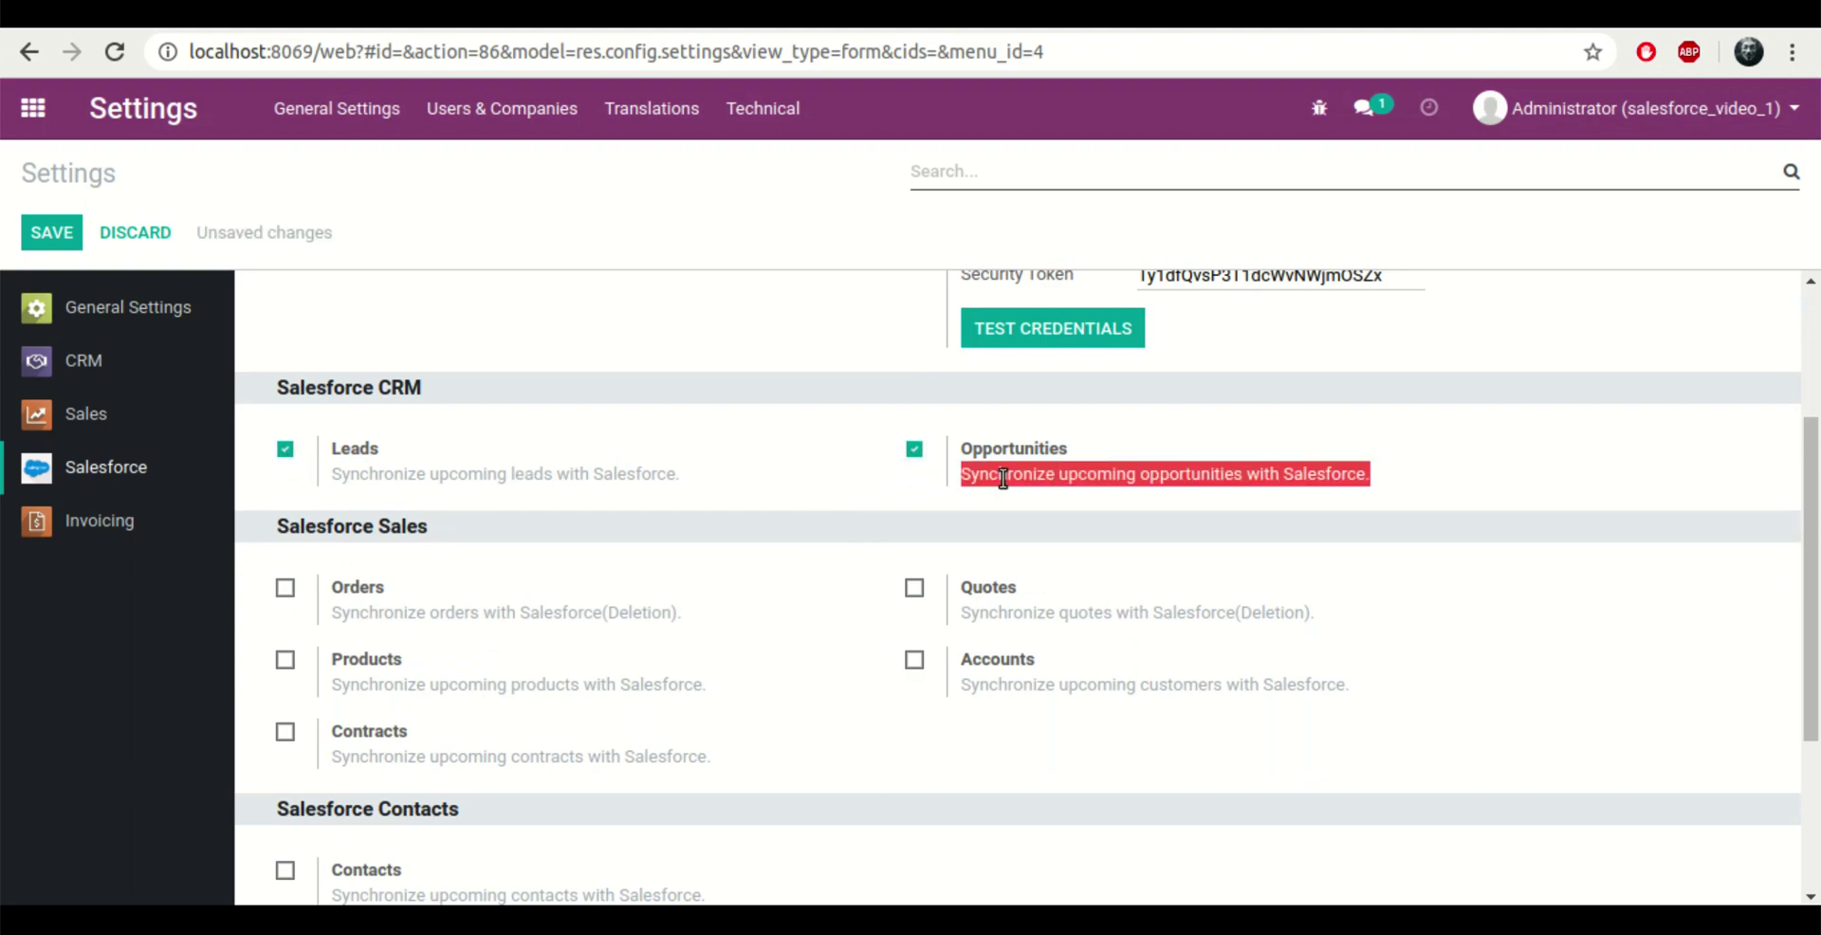
triple_click(491, 470)
left_click(51, 232)
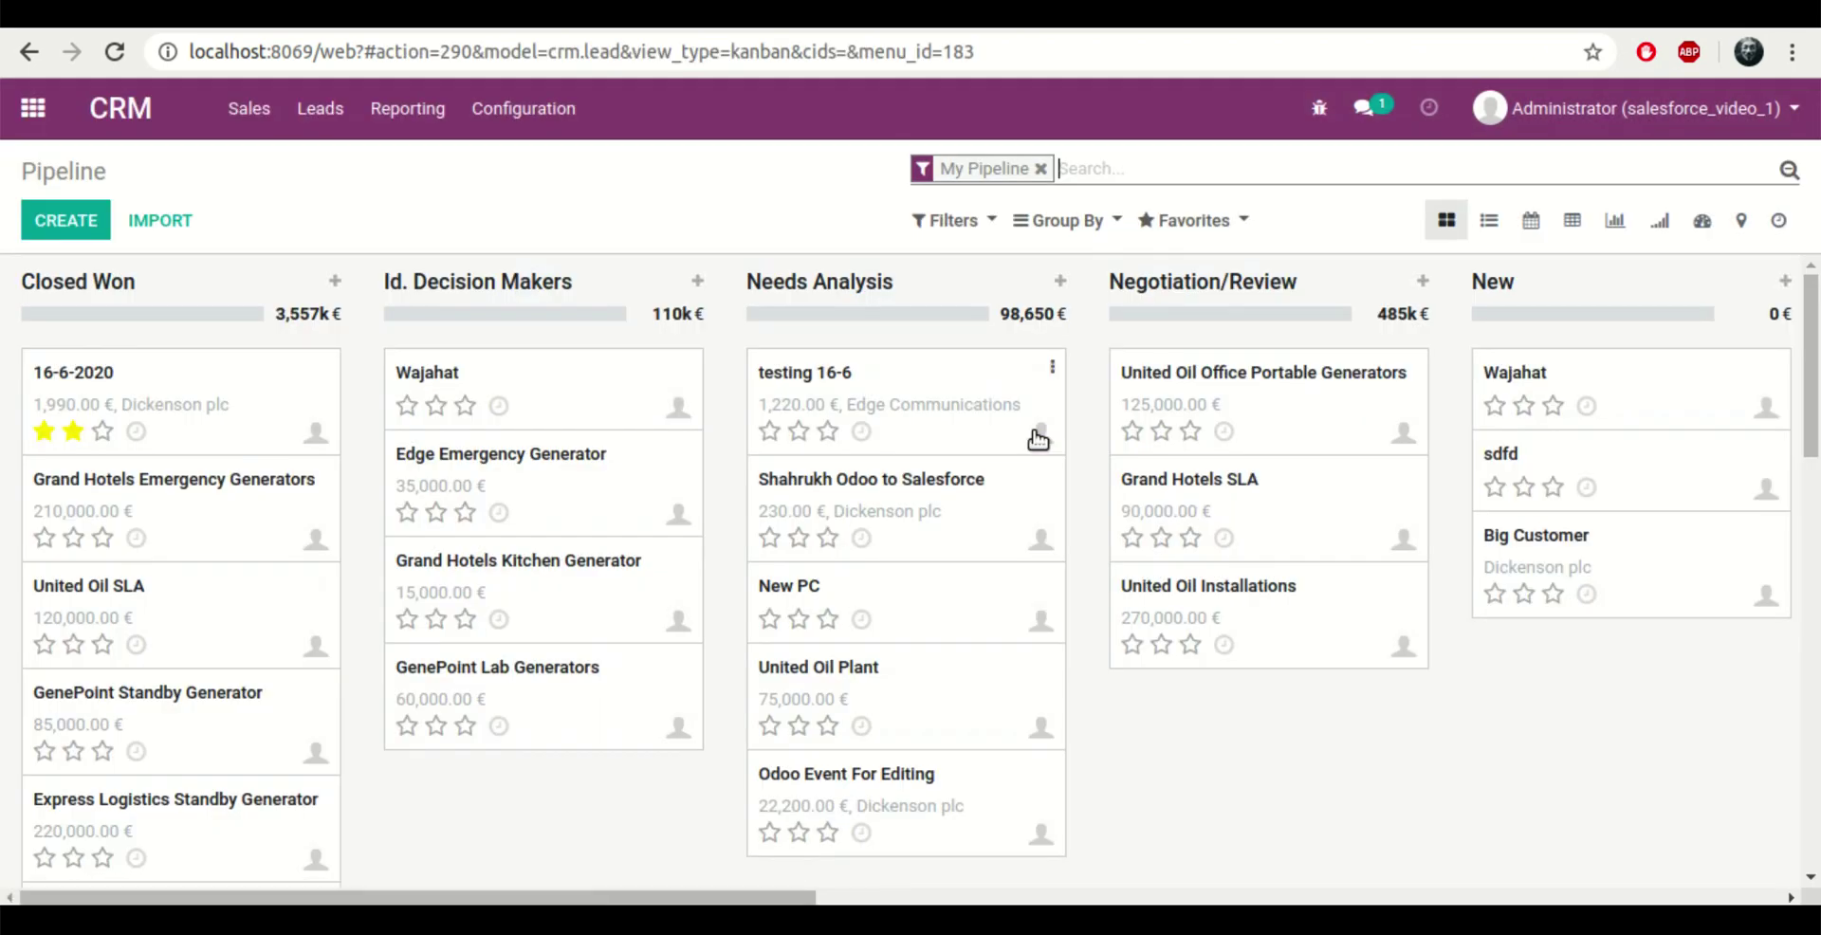
- Create the CRM opportunity "Testing Zero Day" for Grand Hotels & Resorts Ltd with expected revenue 34560 and open its full form for editing
left_click(95, 226)
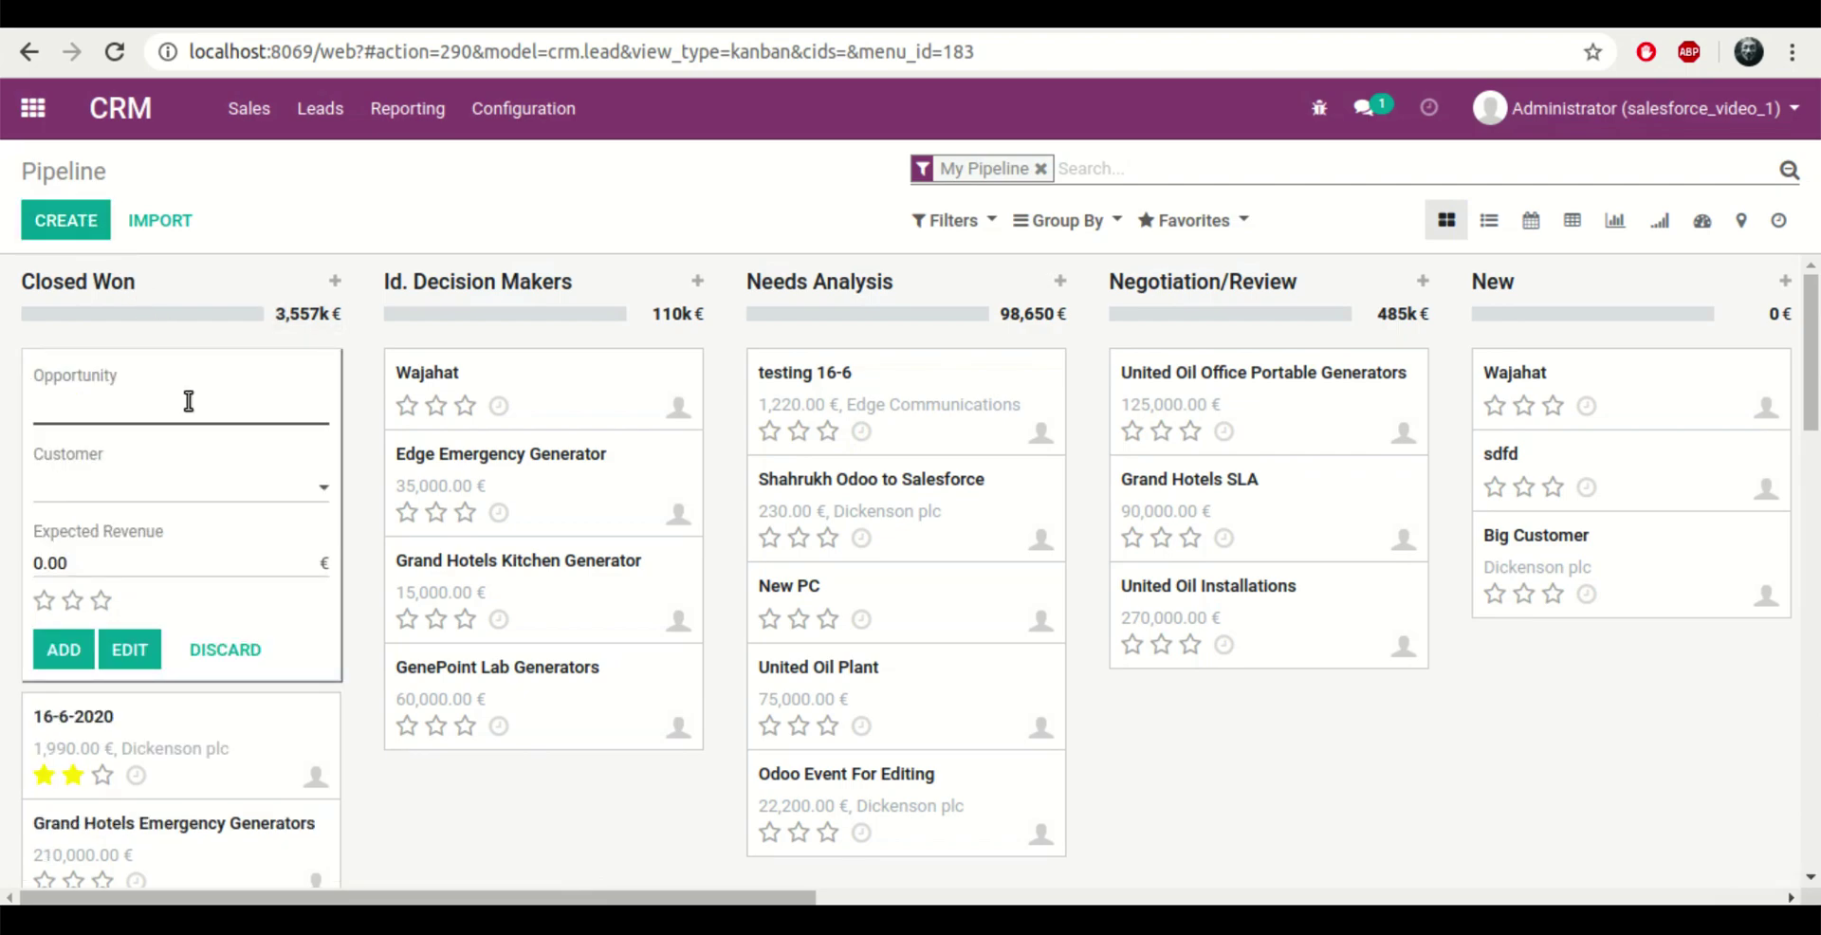
type("Testing Zero Day")
left_click(152, 489)
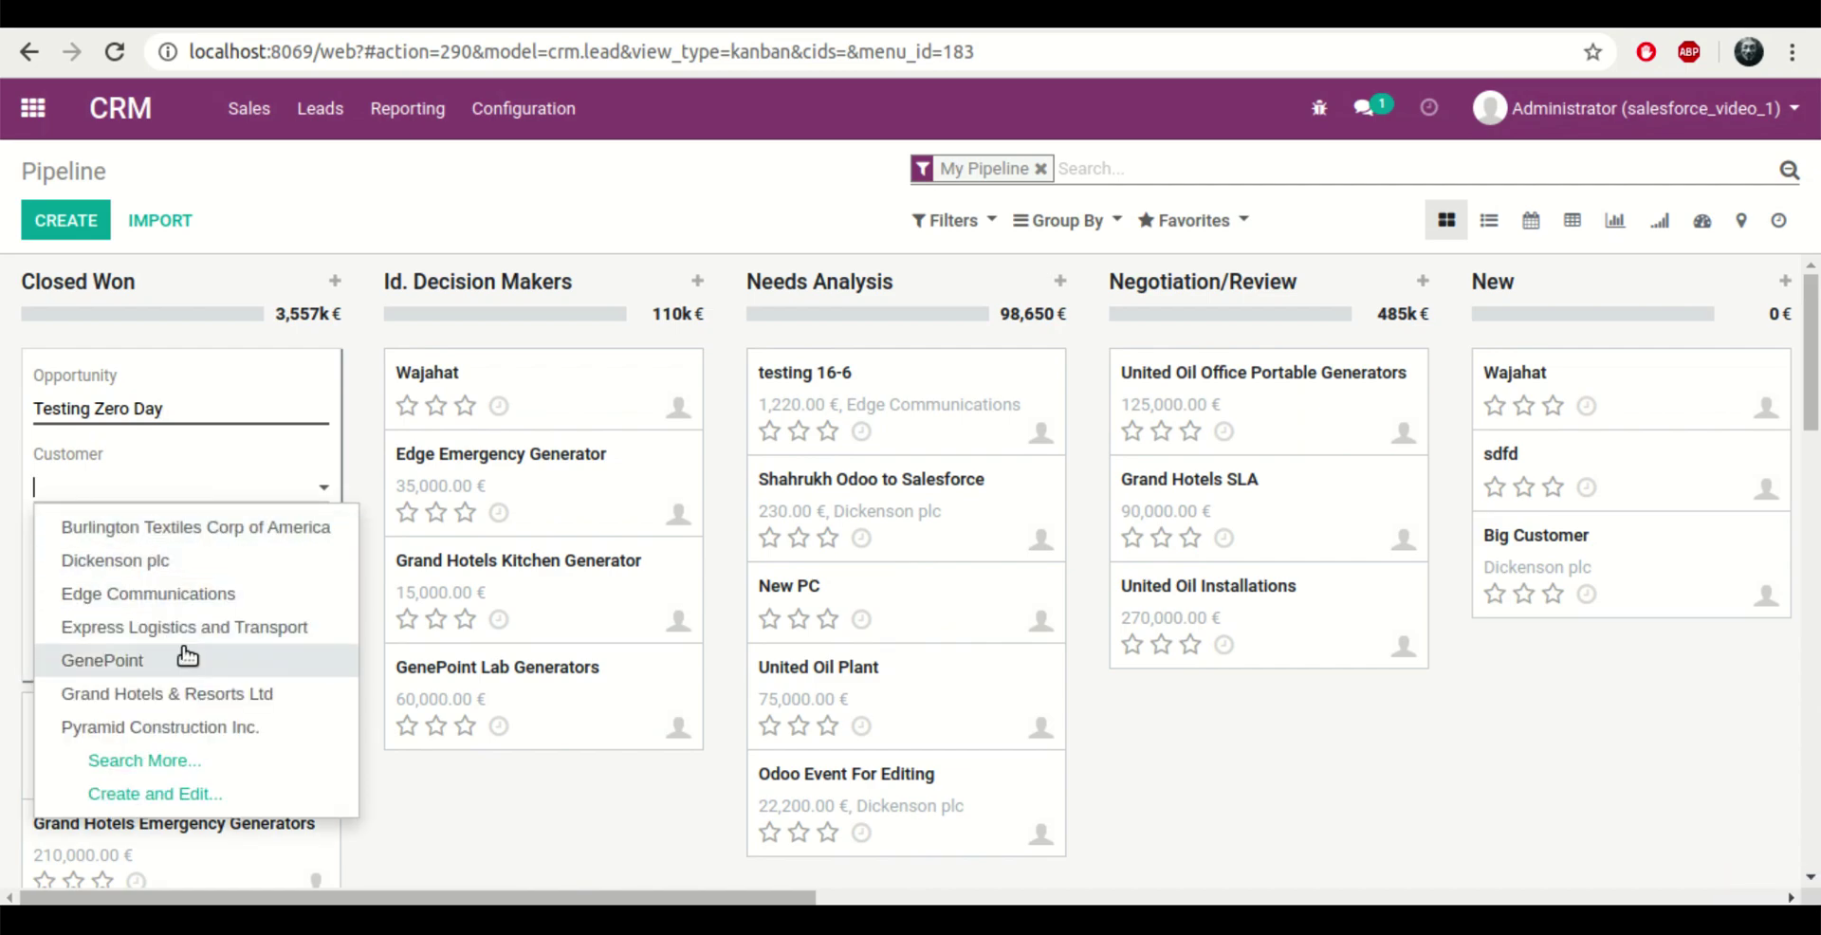
left_click(224, 693)
left_click(117, 561)
type("34560")
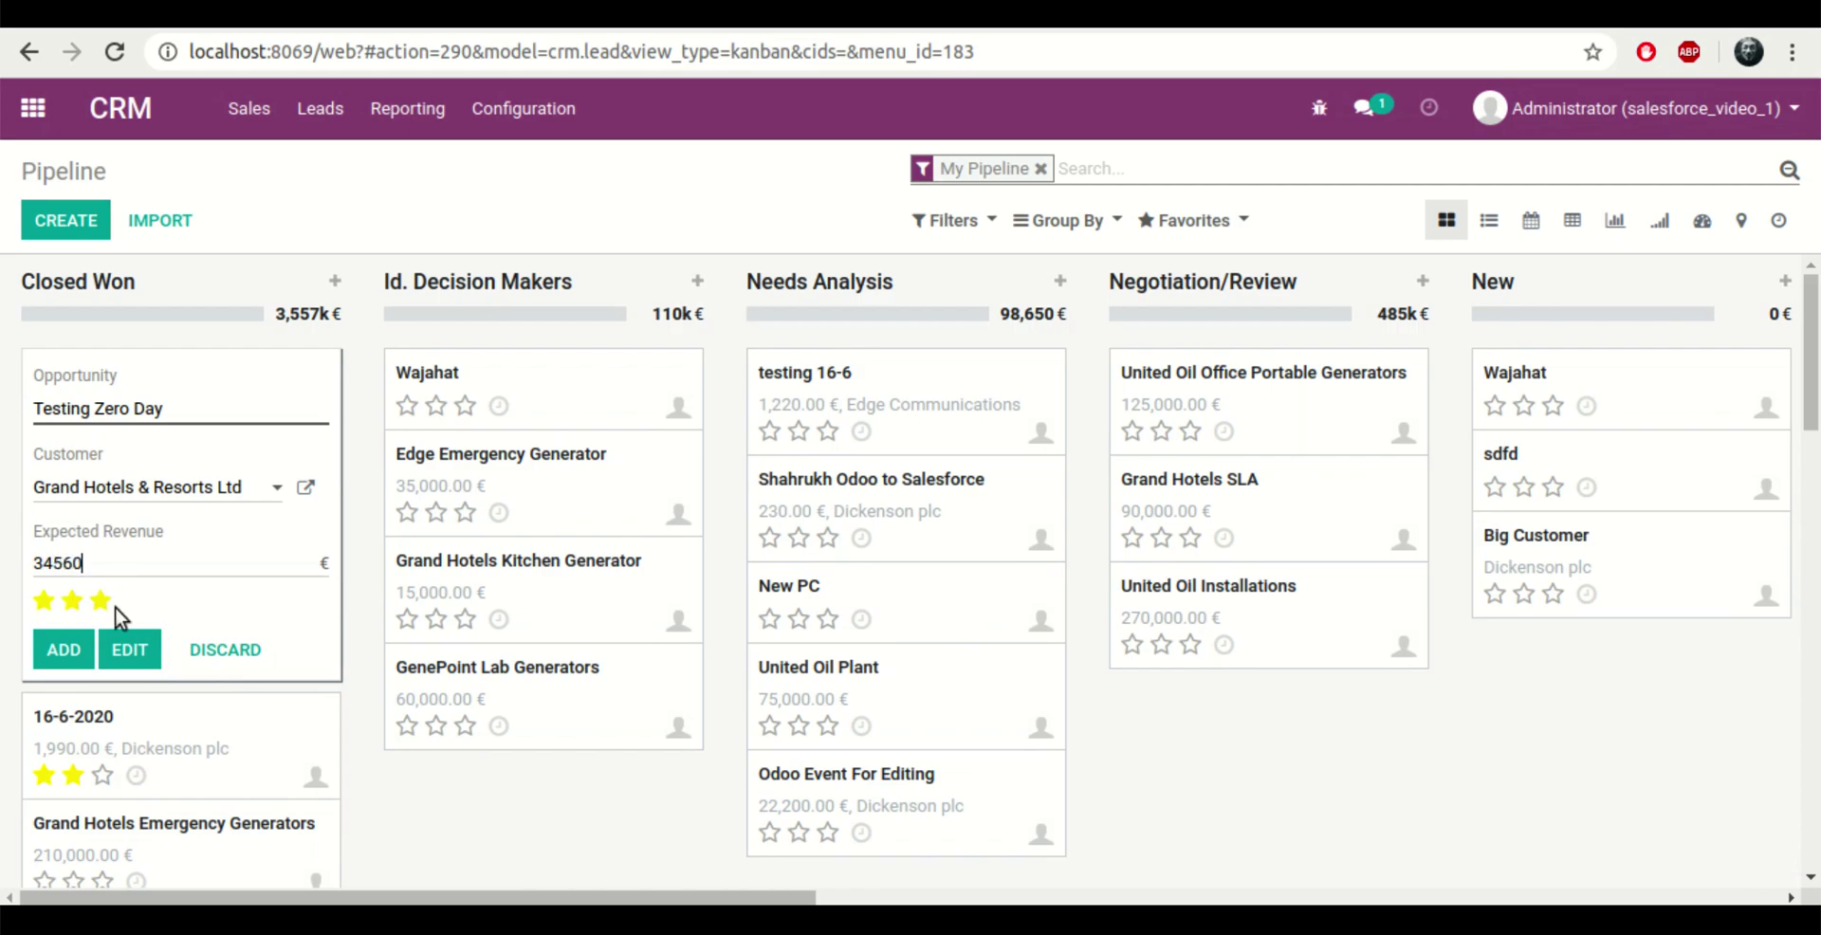
left_click(133, 647)
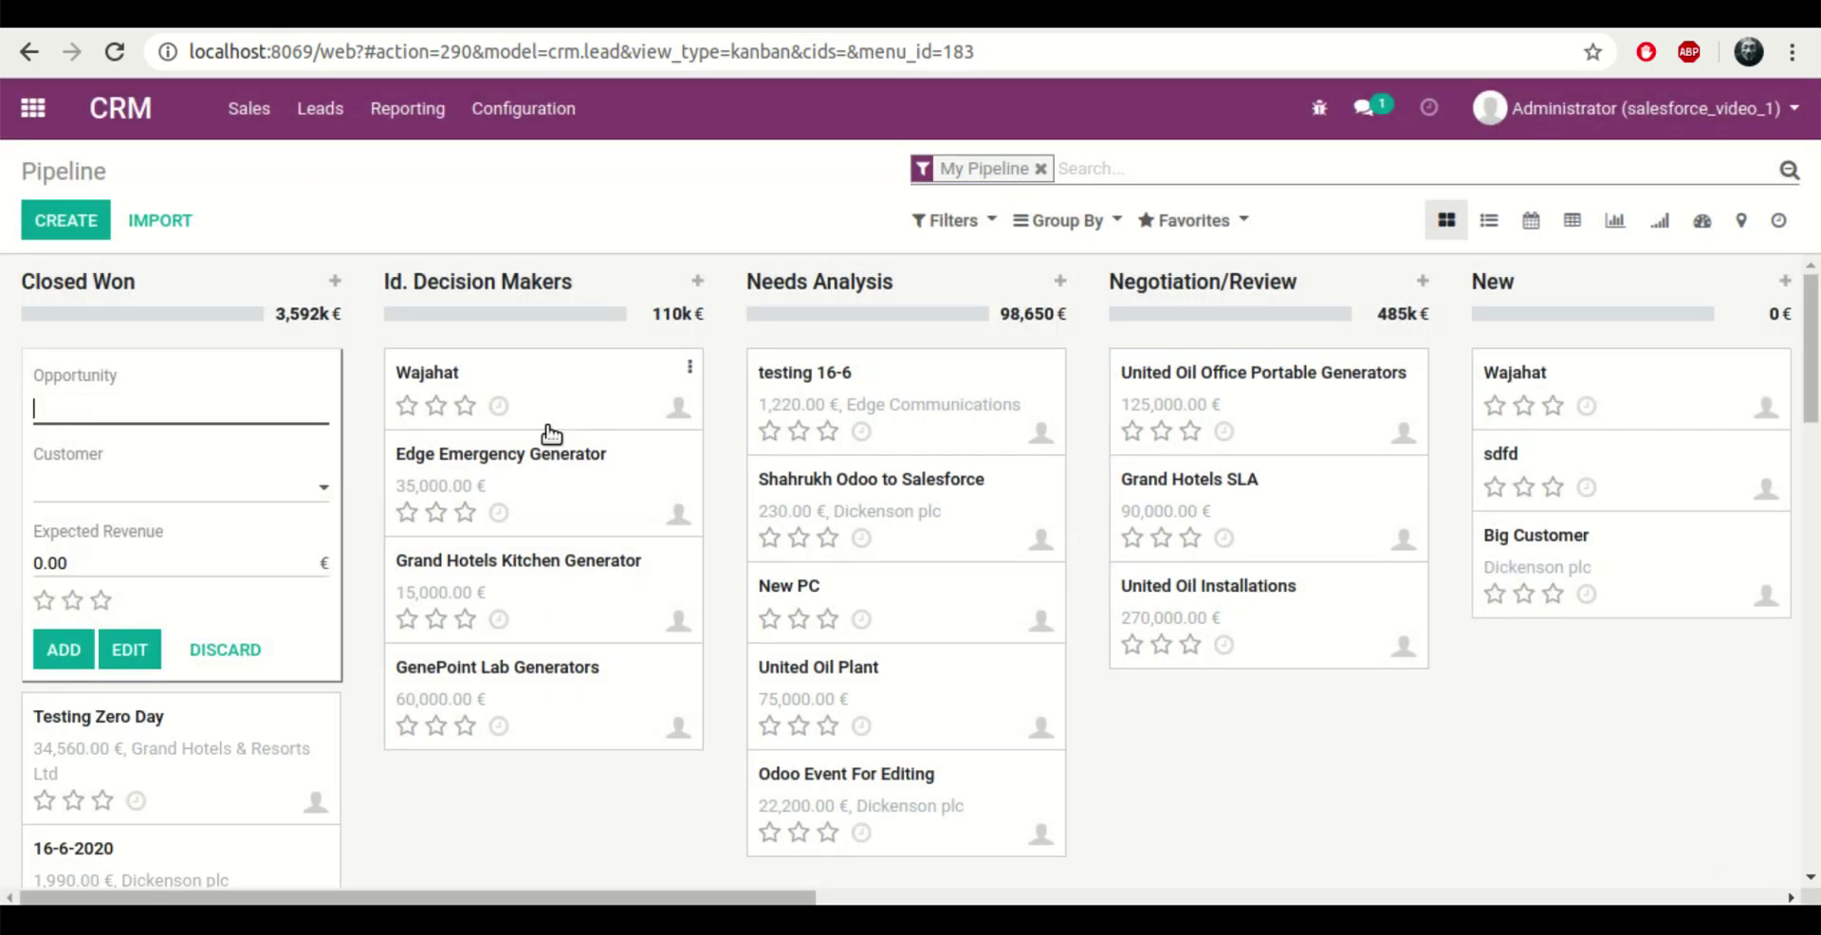
- Set the opportunity's expected closing date to 06/17/2020 and its type to Existing Customer - Replacement
scroll(816, 452, "down", 3)
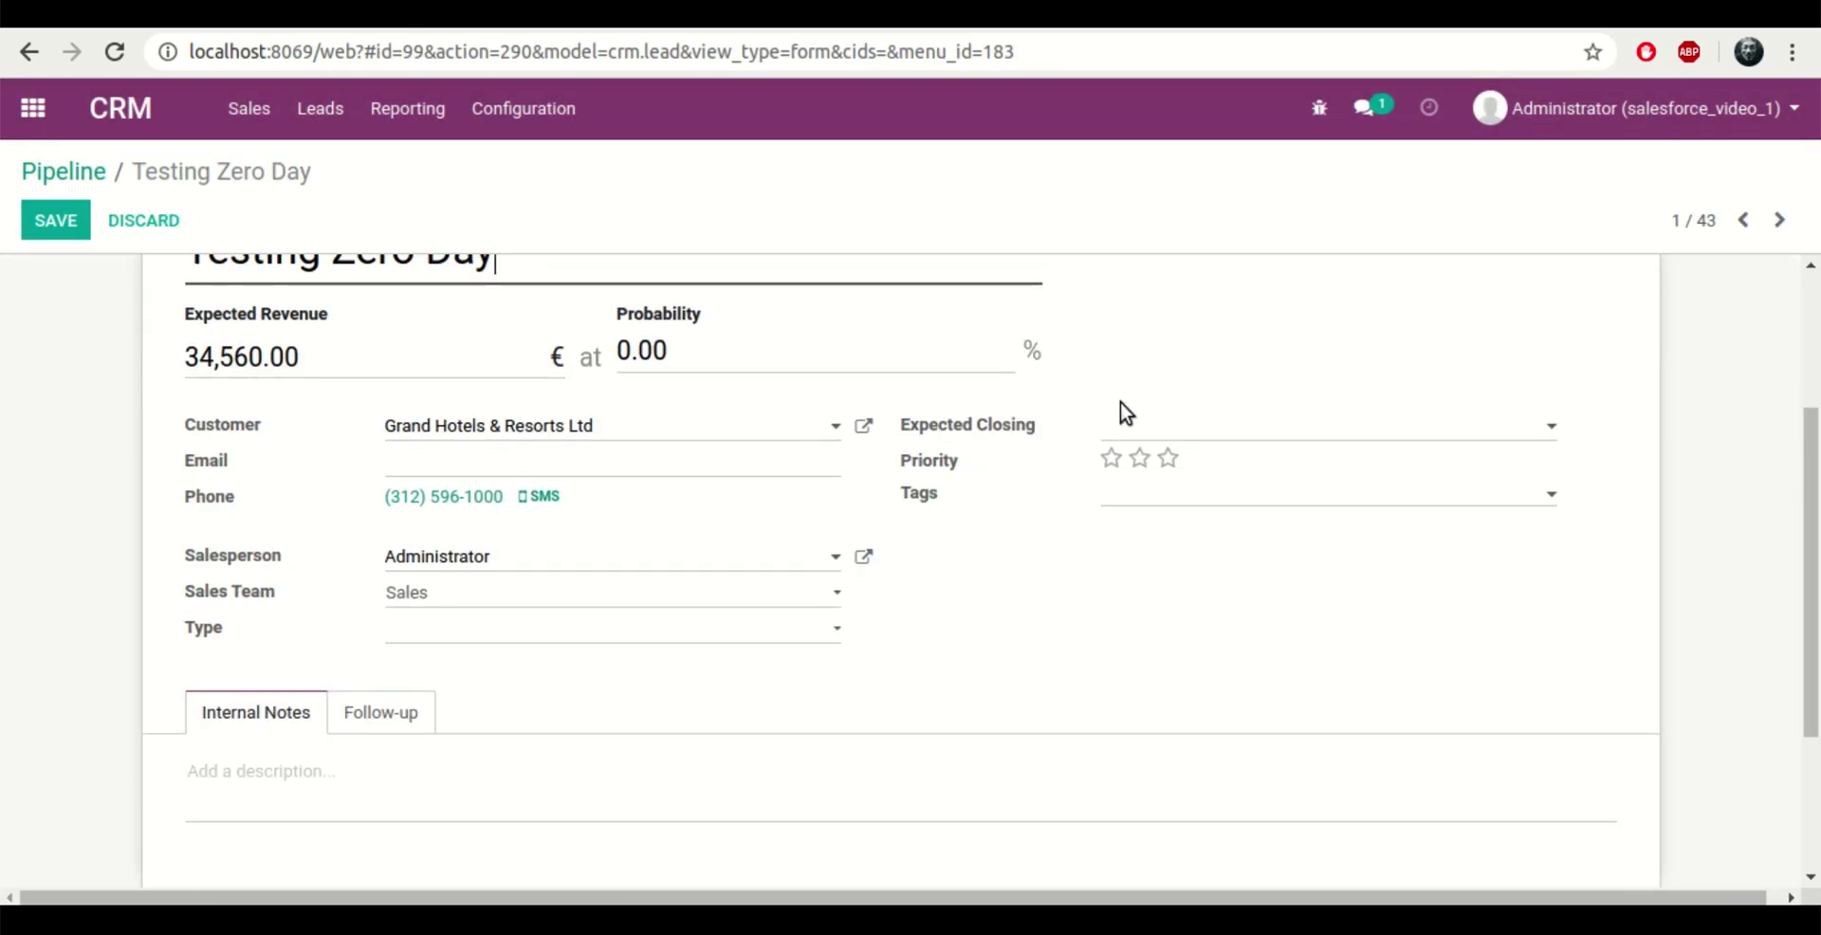
left_click(1205, 426)
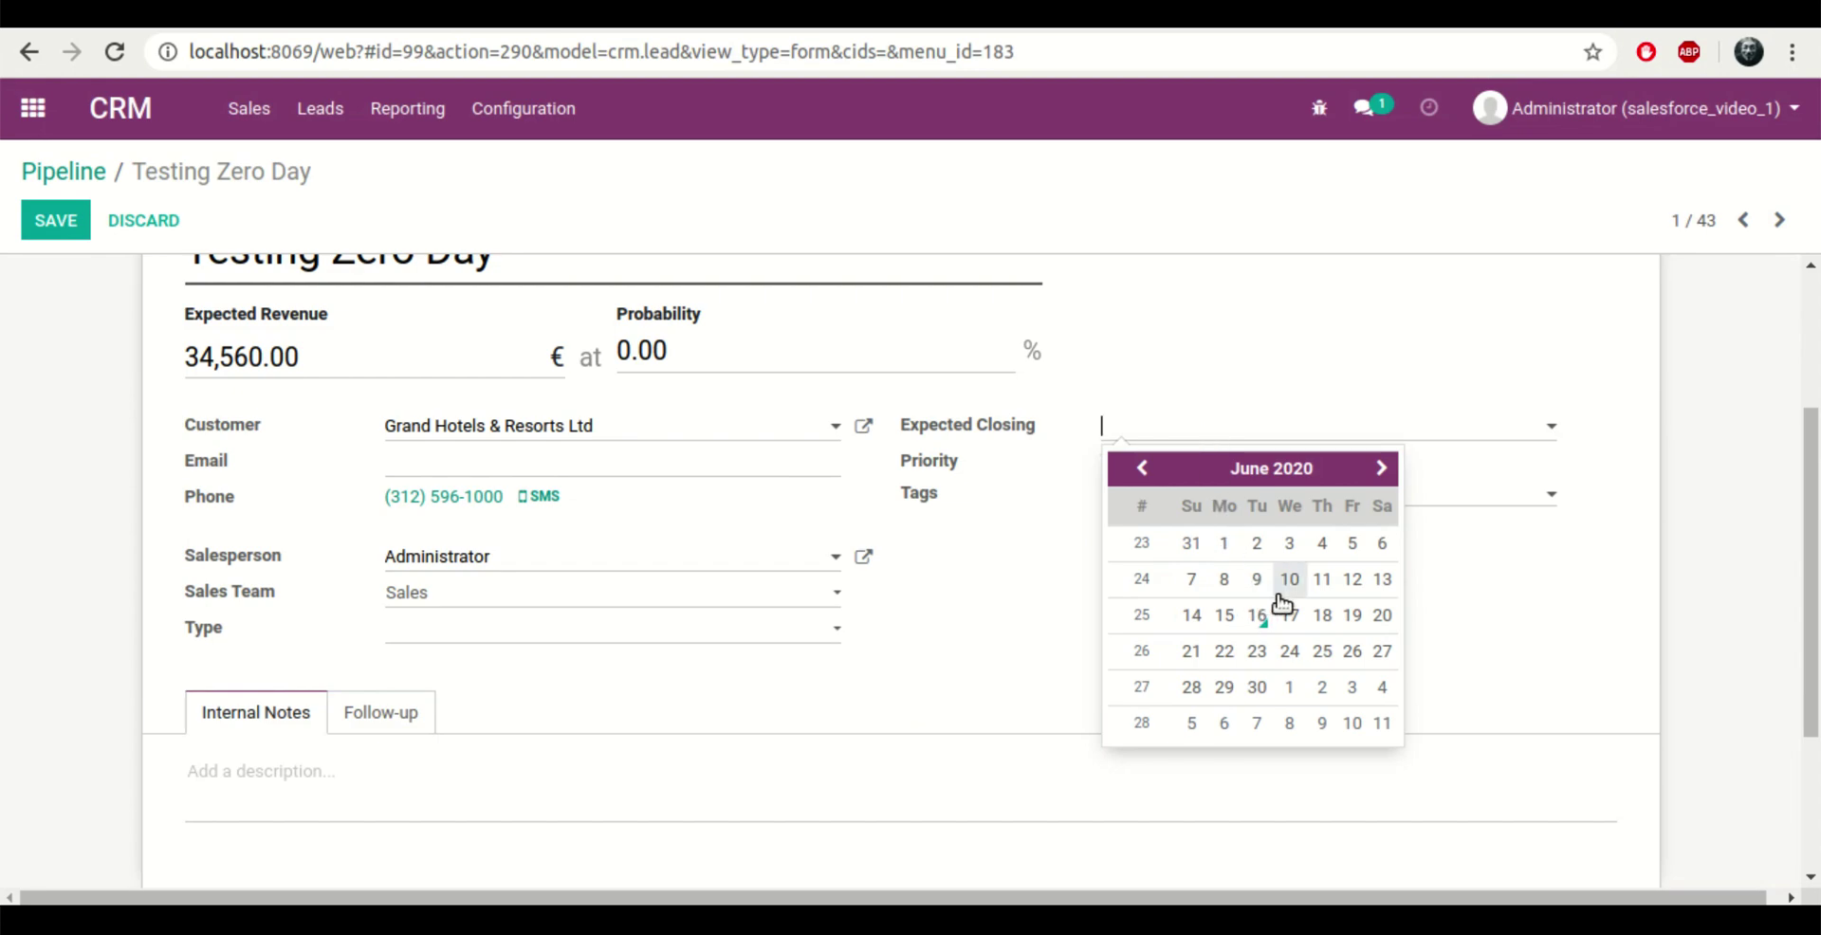
left_click(1290, 613)
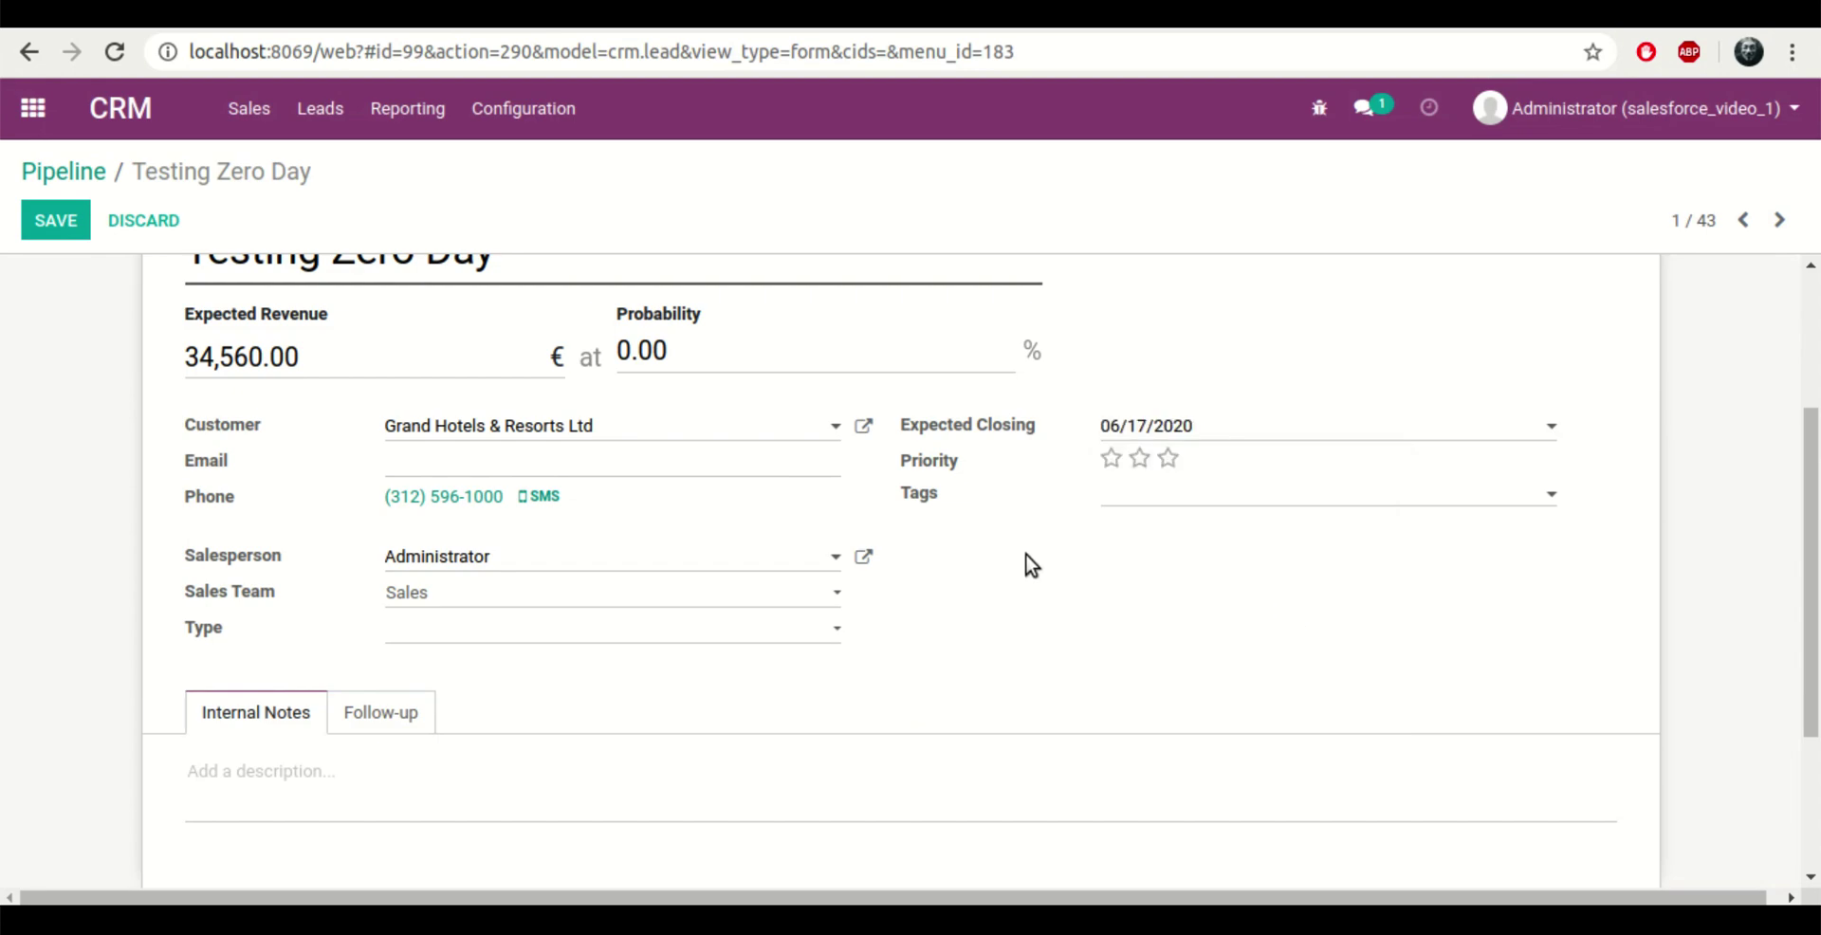
left_click(463, 644)
left_click(472, 699)
- Change the opportunity's stage to Needs Analysis and save the record
scroll(794, 493, "up", 3)
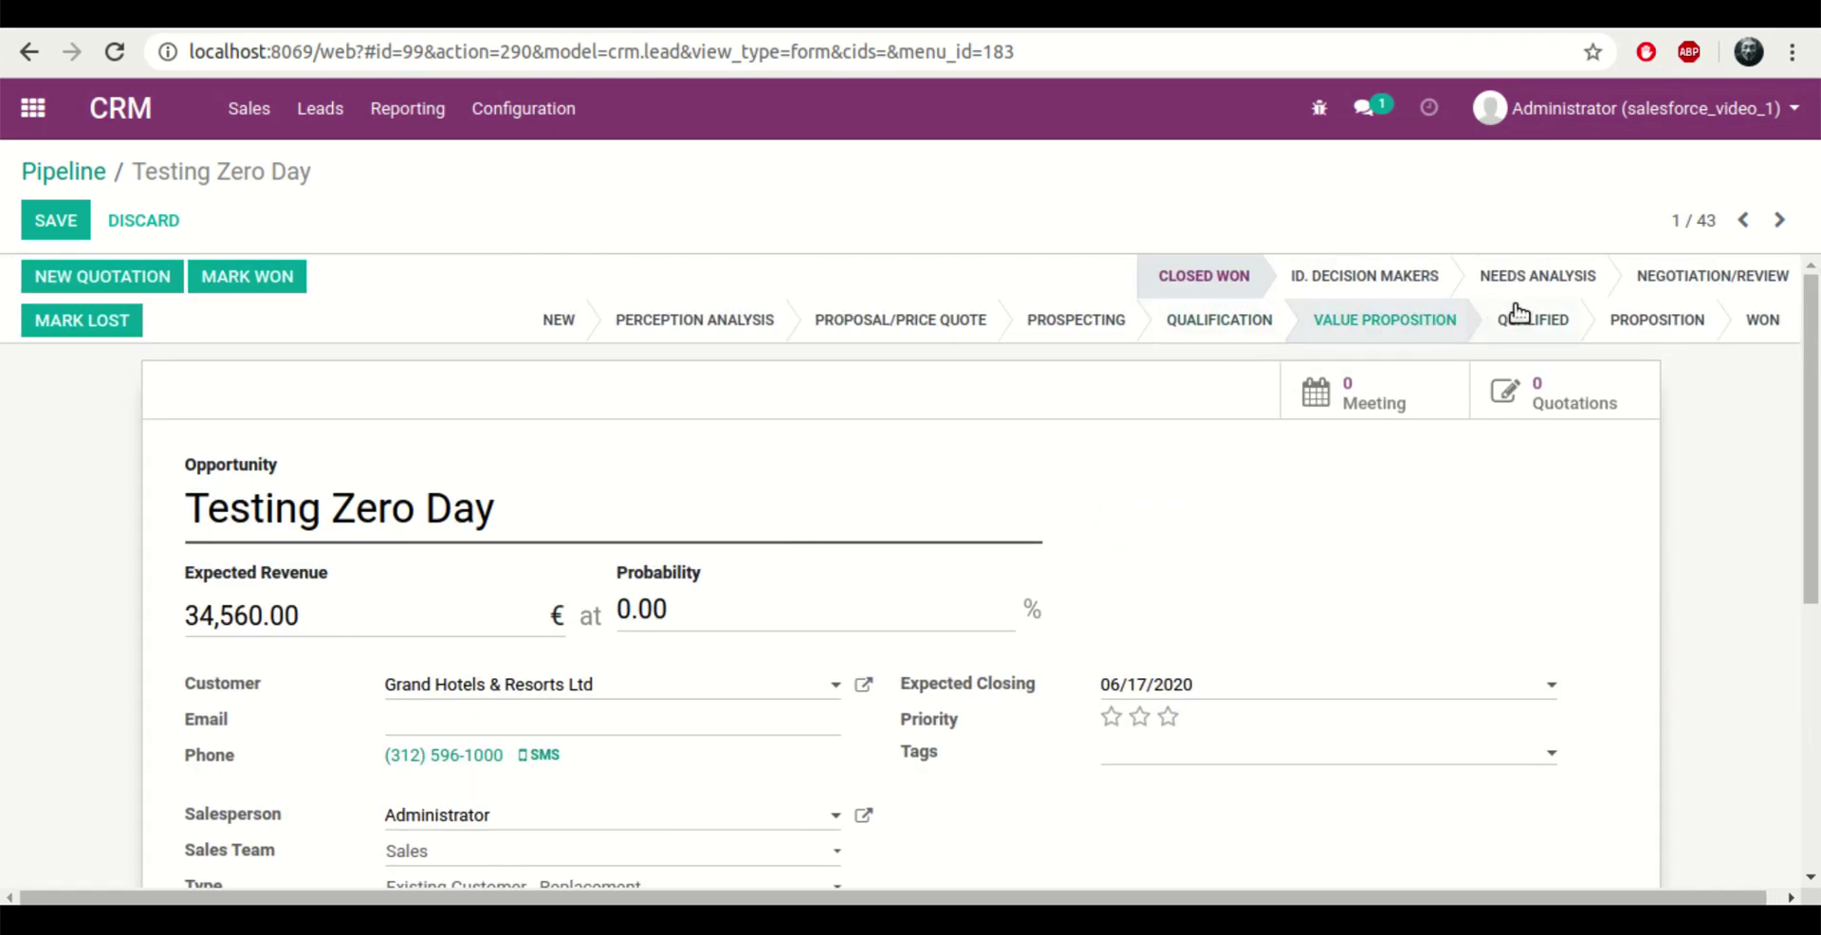
left_click(1537, 276)
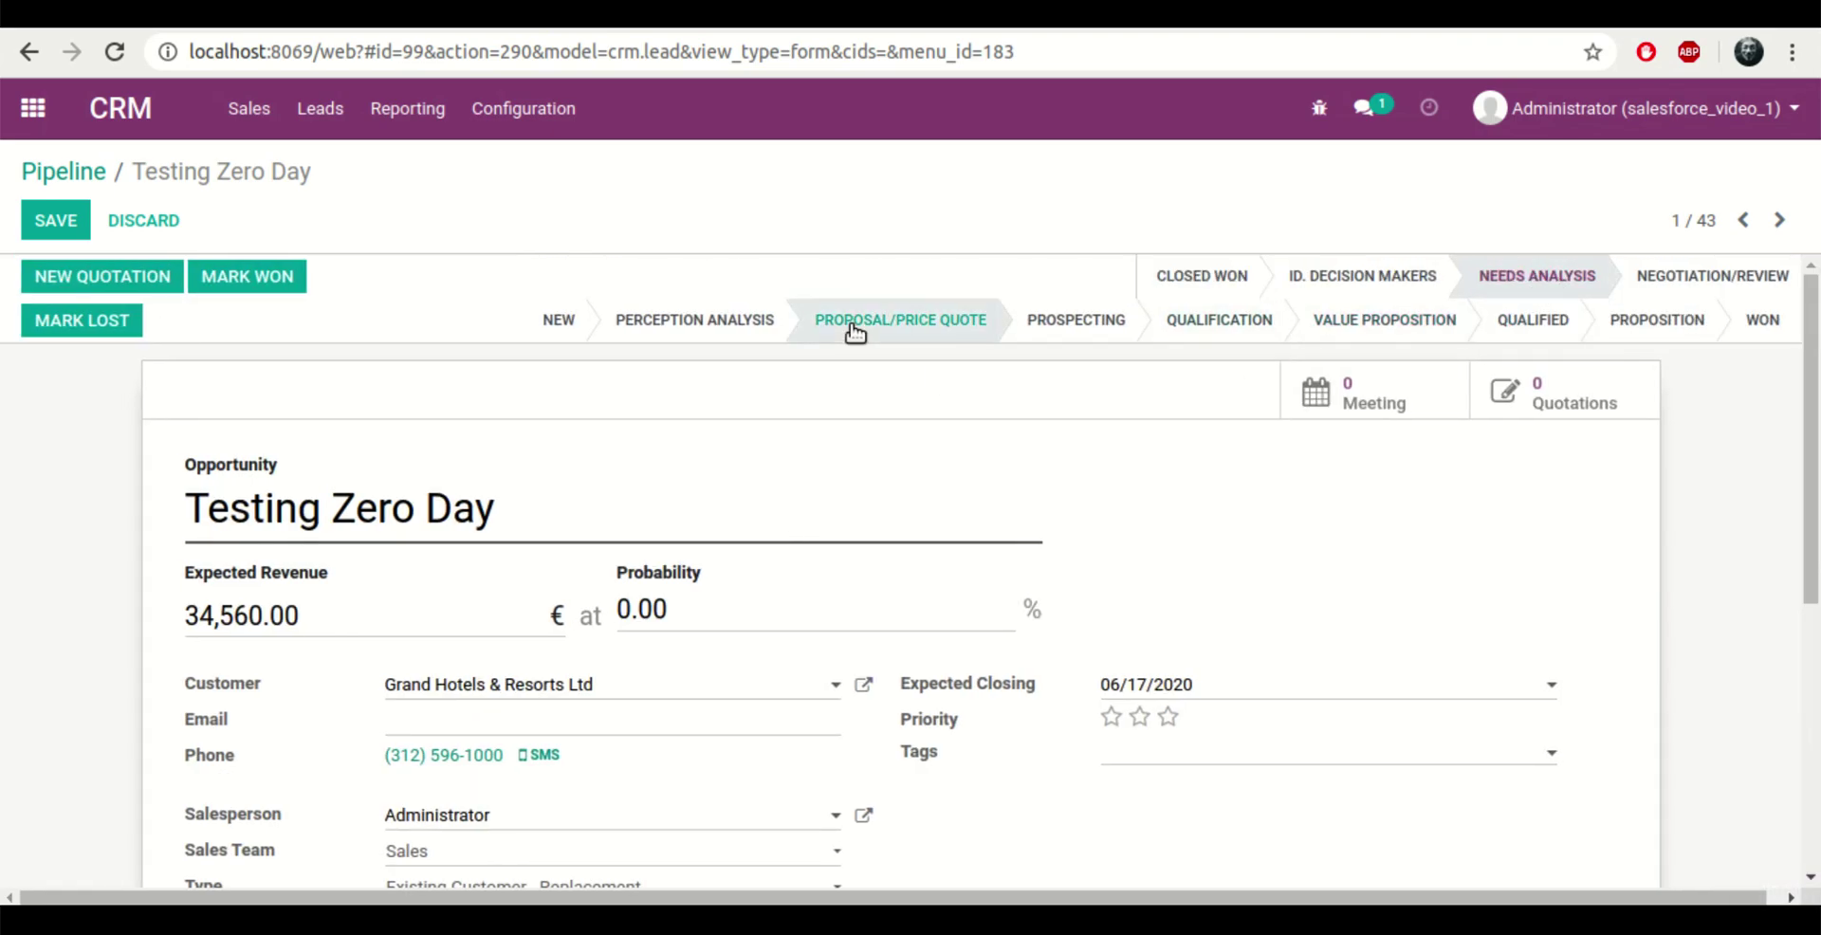
left_click(60, 224)
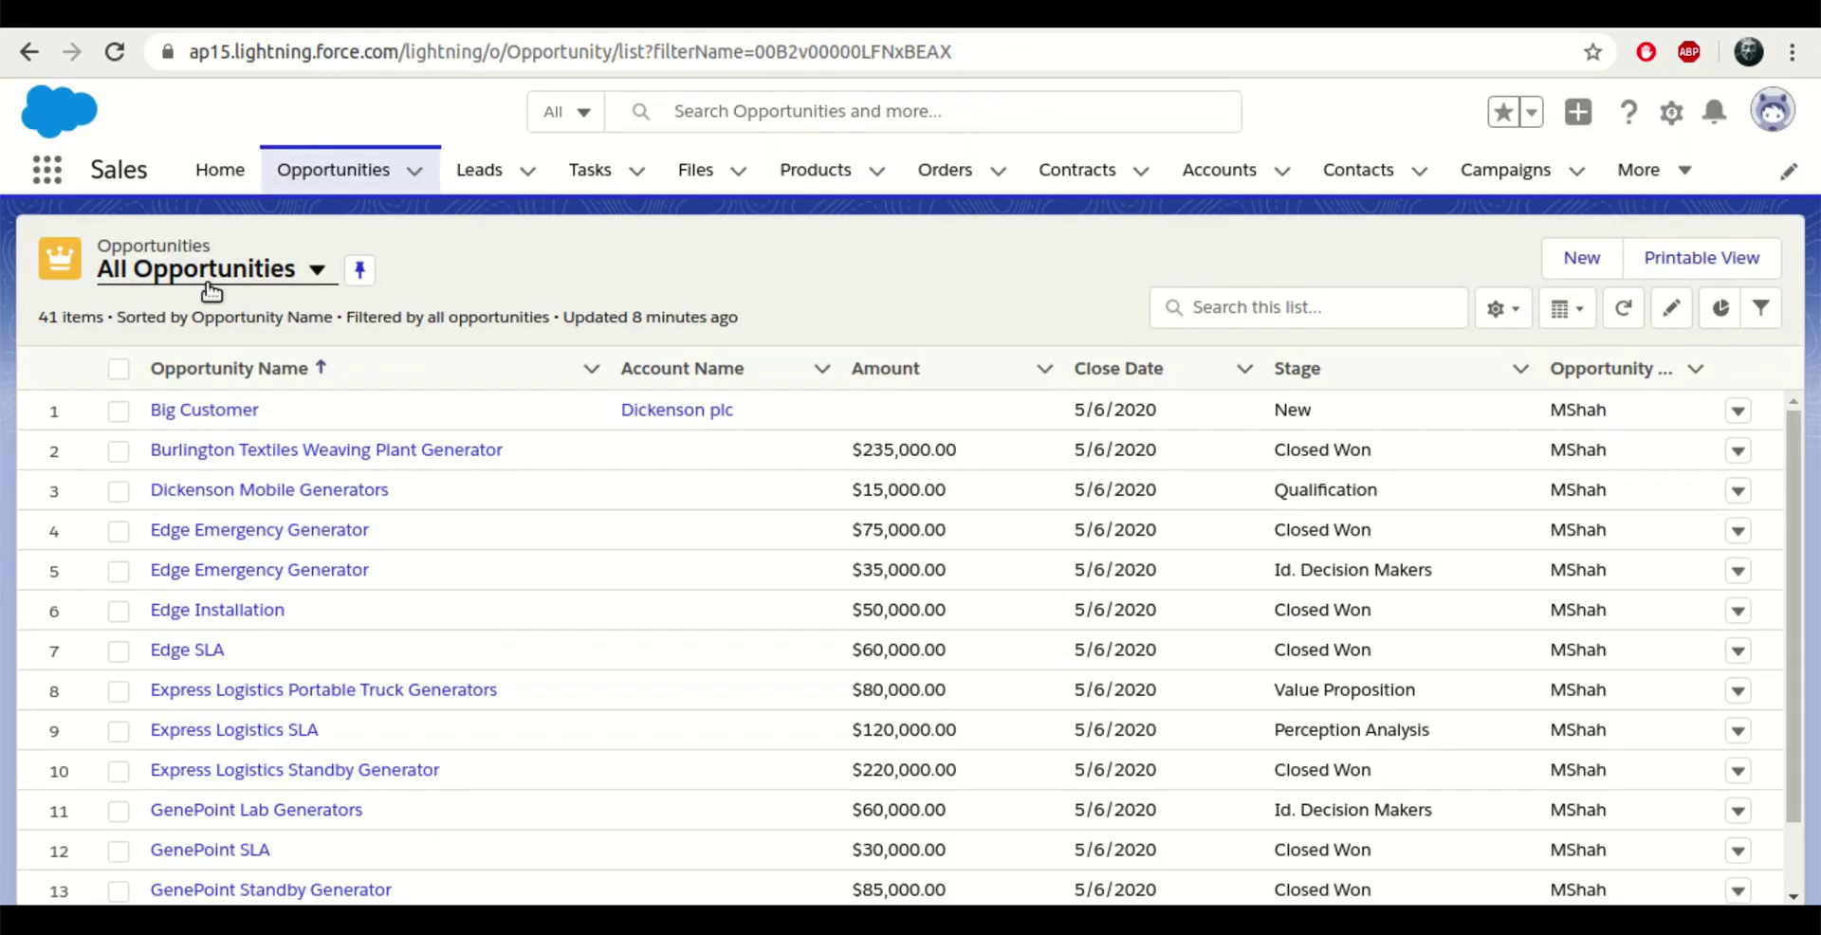
- Switch to Salesforce, reload the All Opportunities list and examine the details of the Testing Zero Day opportunity
left_click(216, 275)
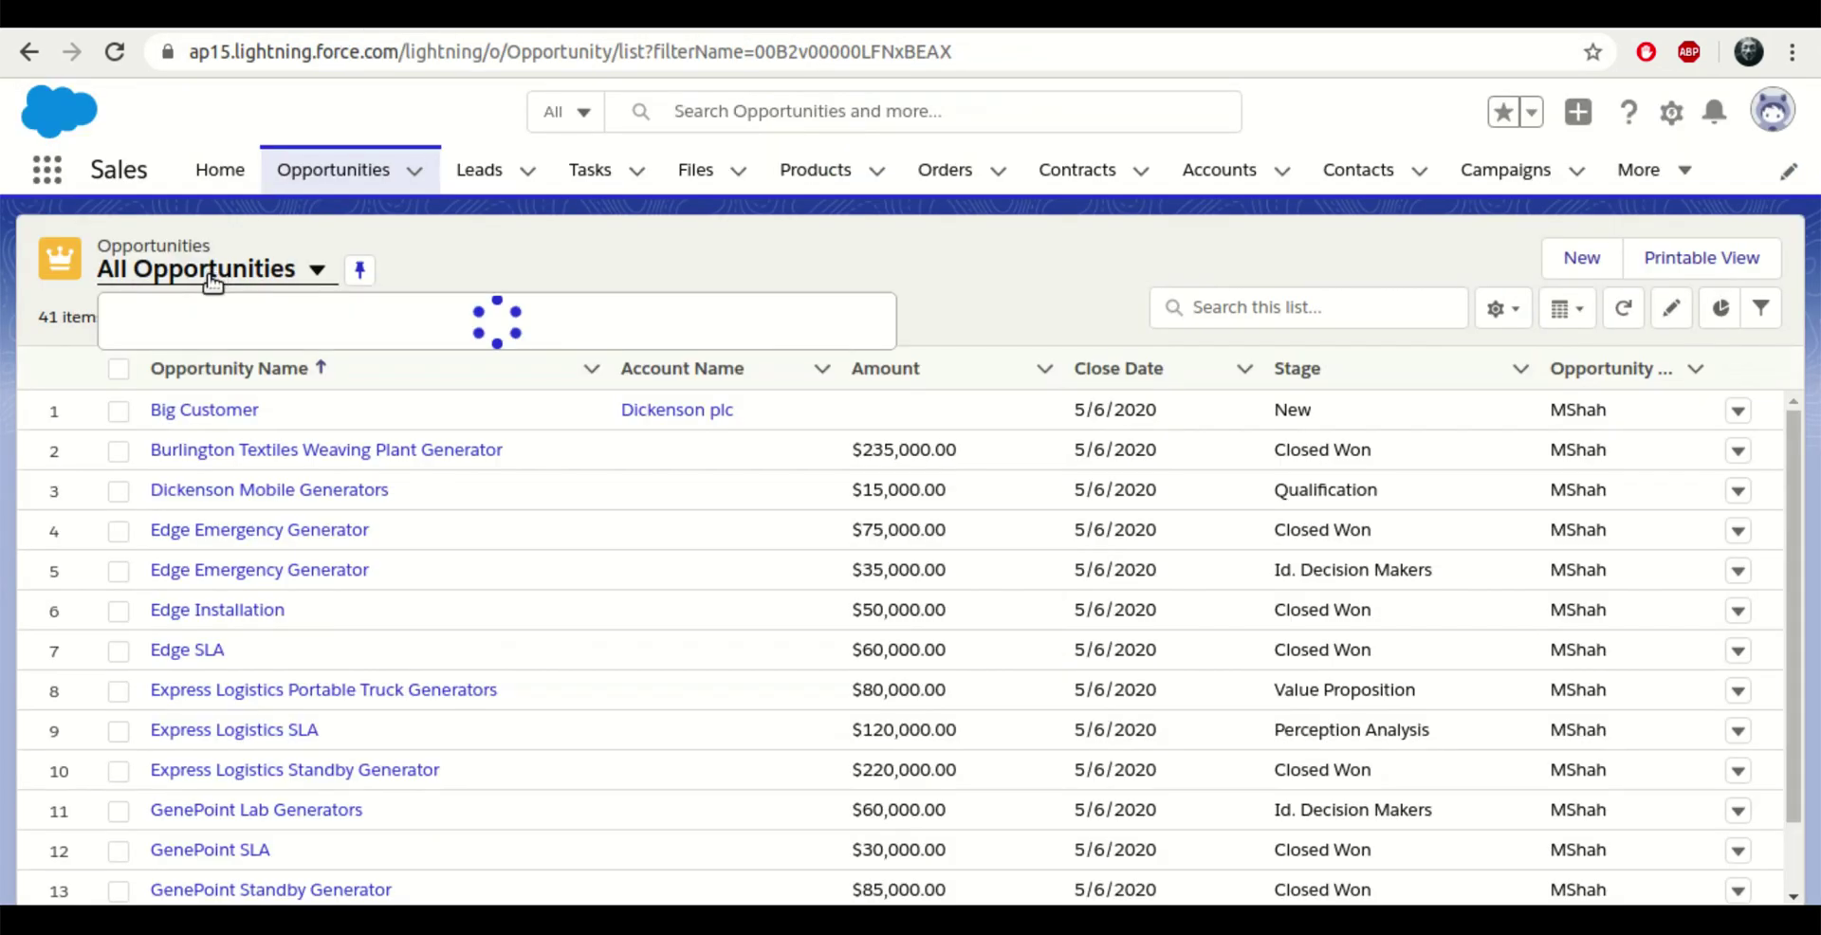
left_click(116, 53)
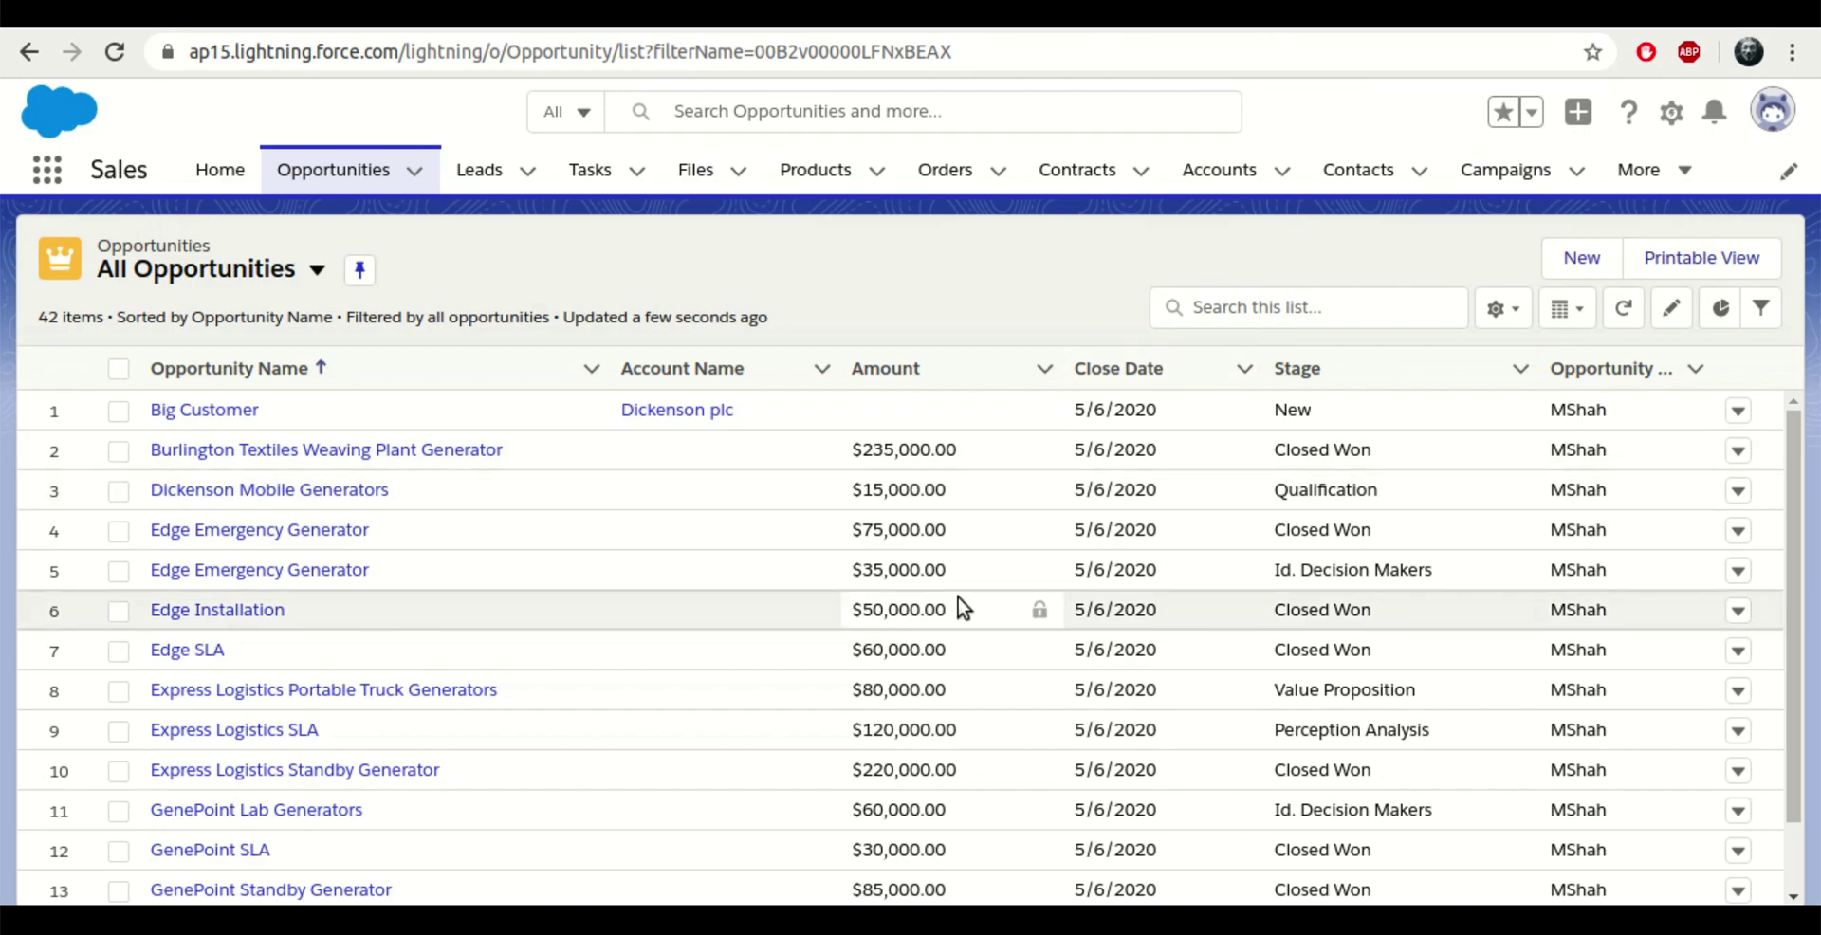
scroll(958, 607, "down", 8)
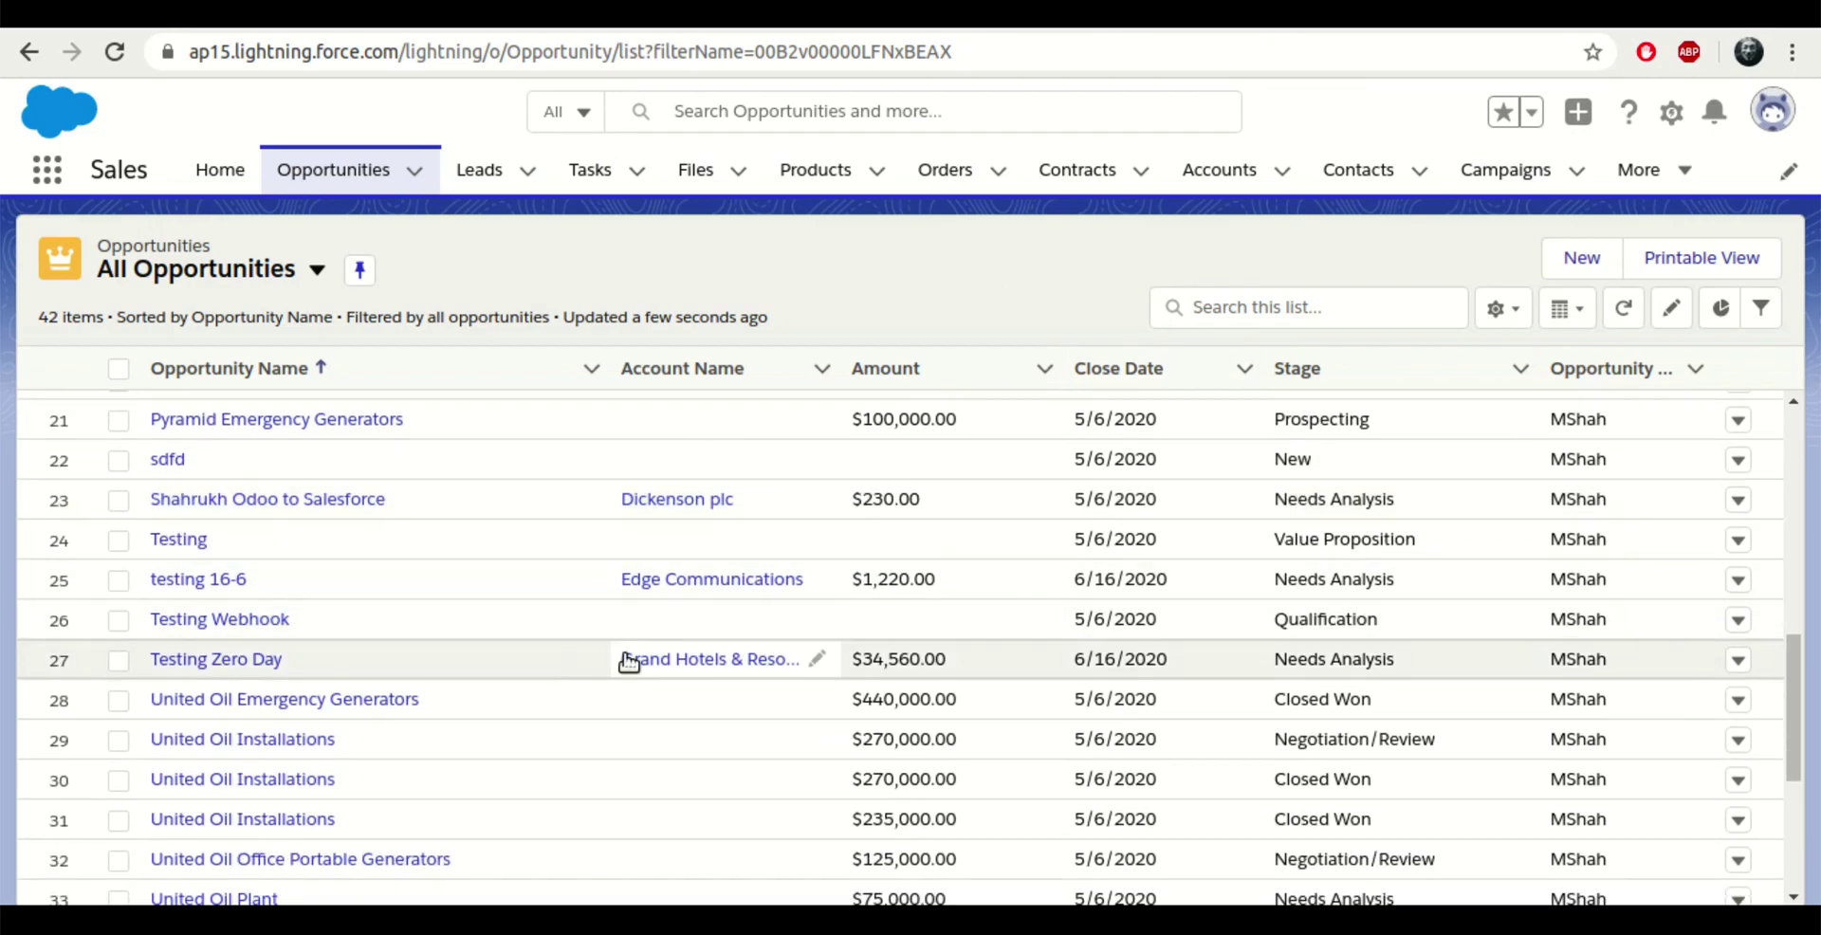
left_click(195, 661)
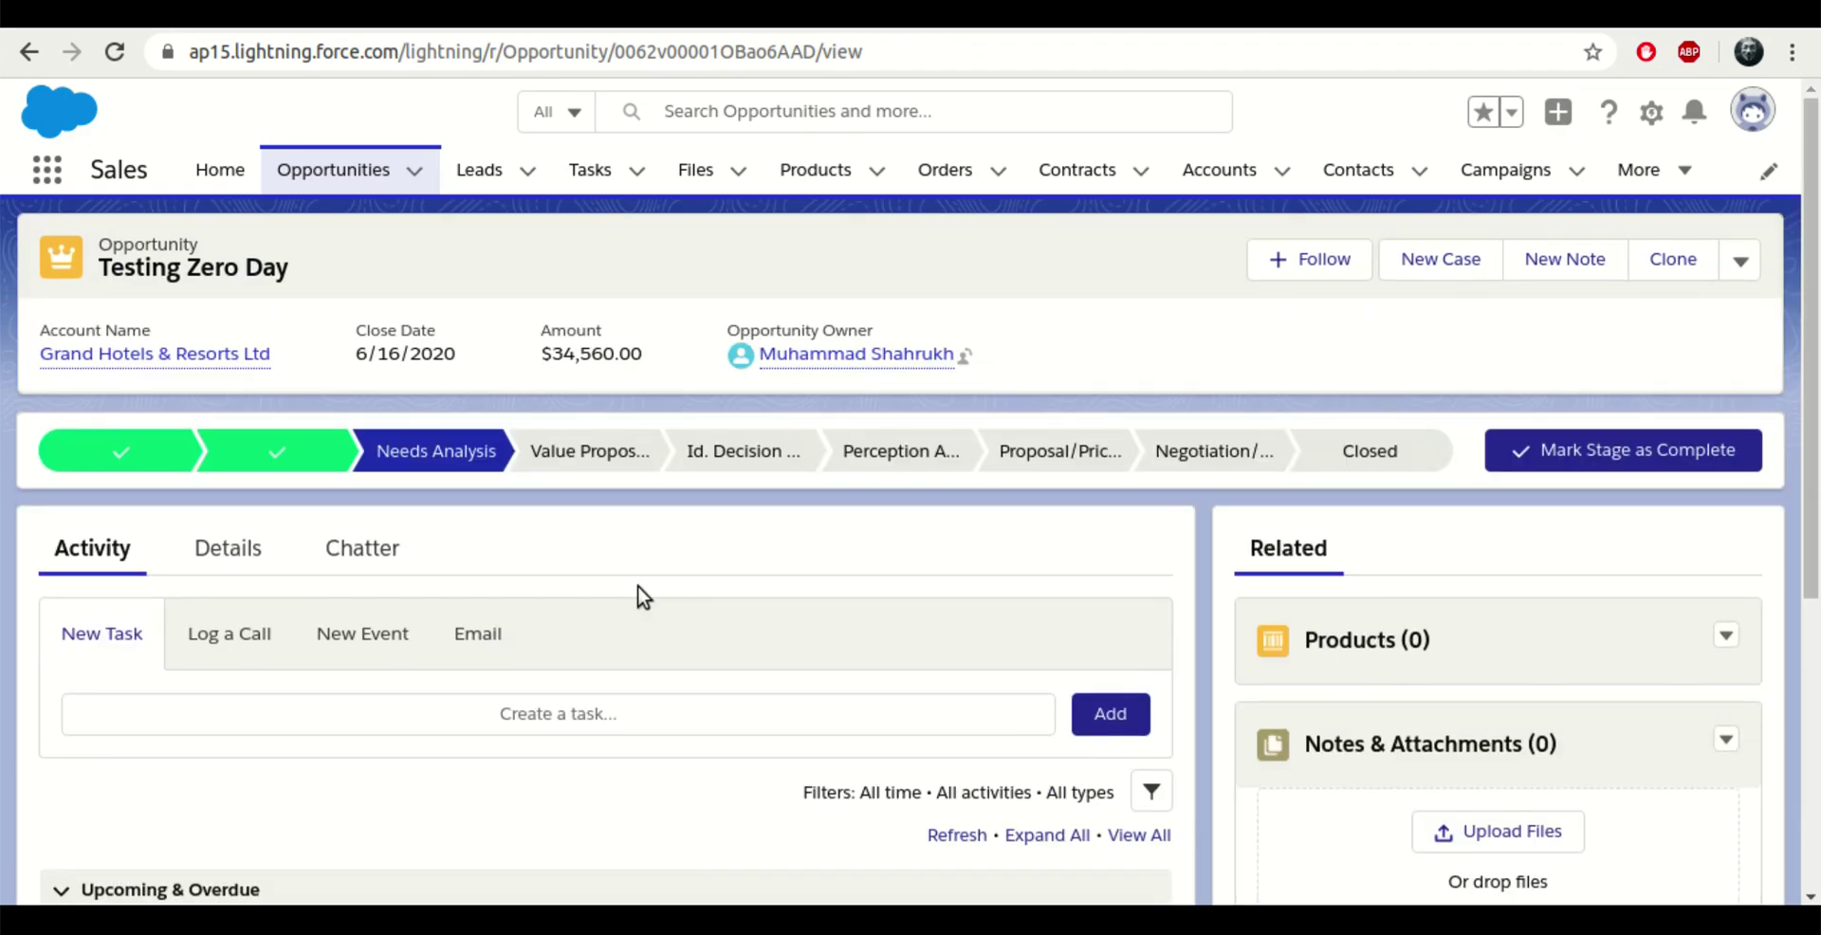
left_click(264, 545)
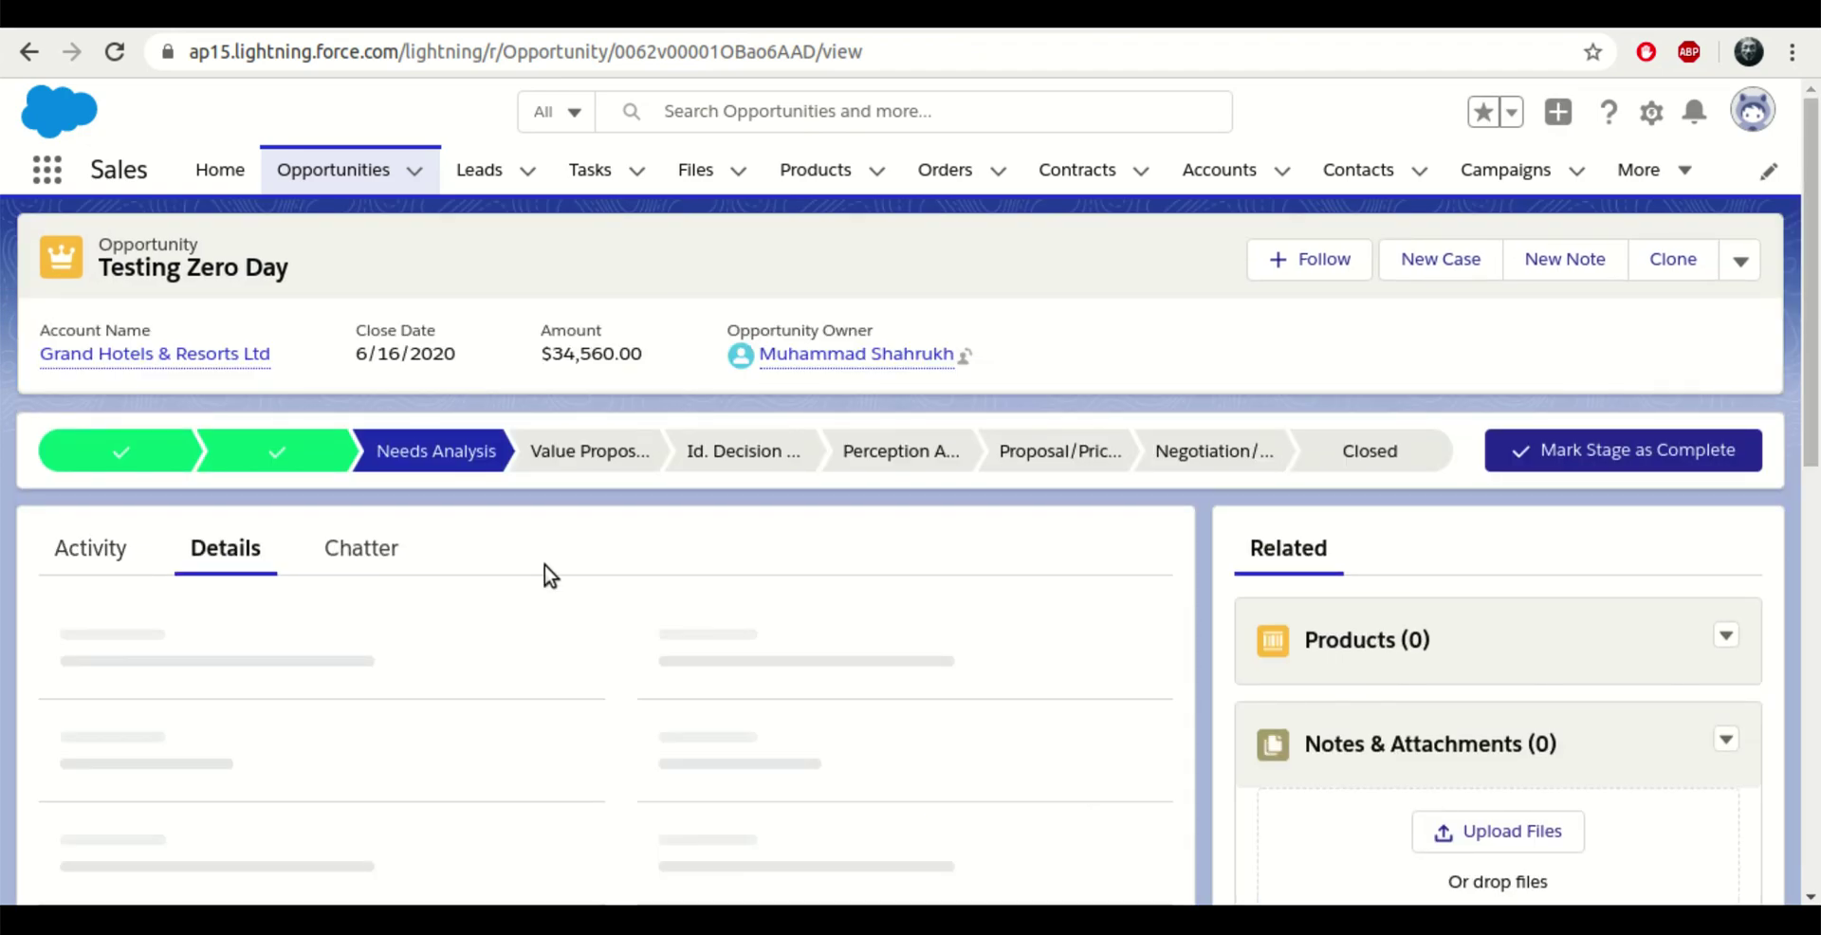
scroll(544, 565, "down", 3)
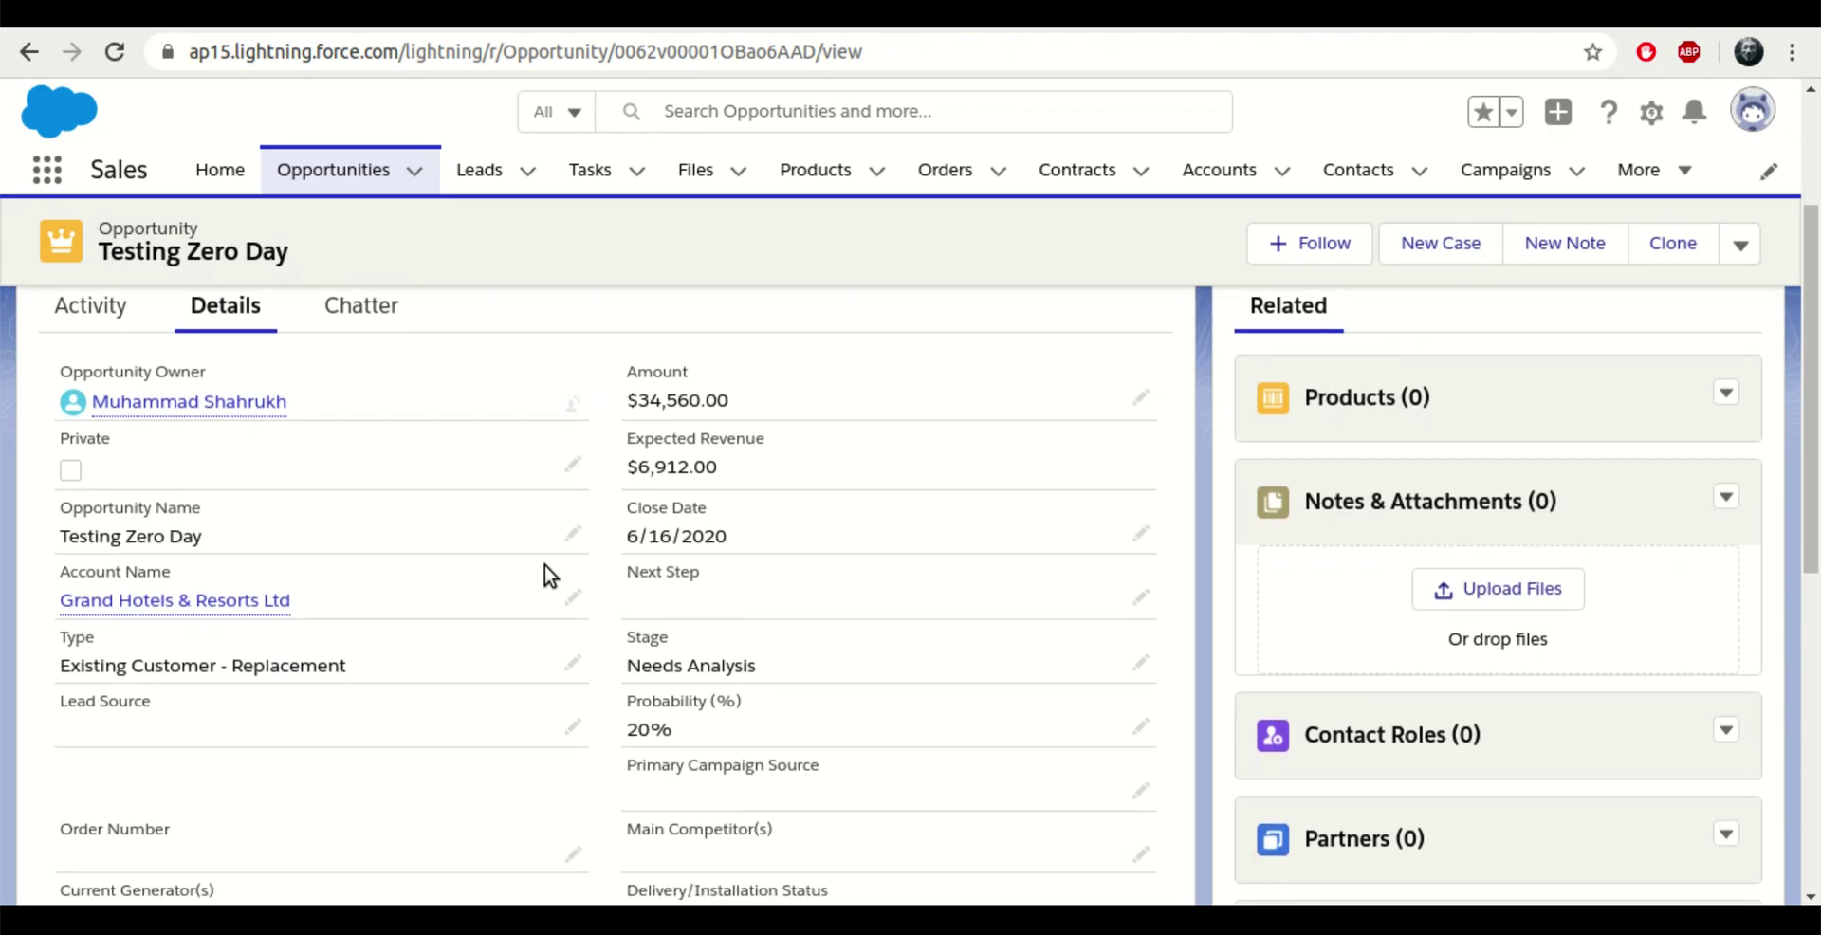